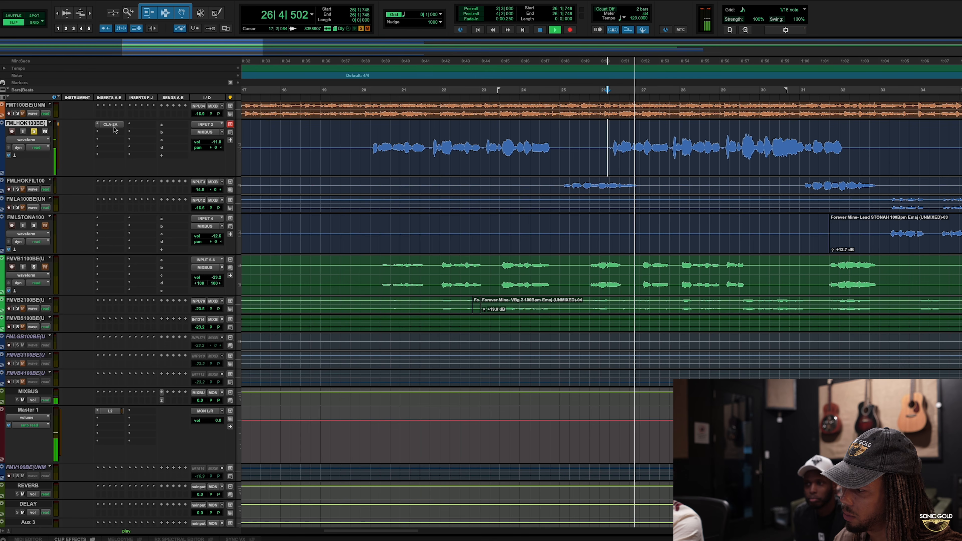
Insert a mono FabFilter Pro-Q 3 on the FMLHOK100BE vocal track, directly below the CLA-2A
key(space)
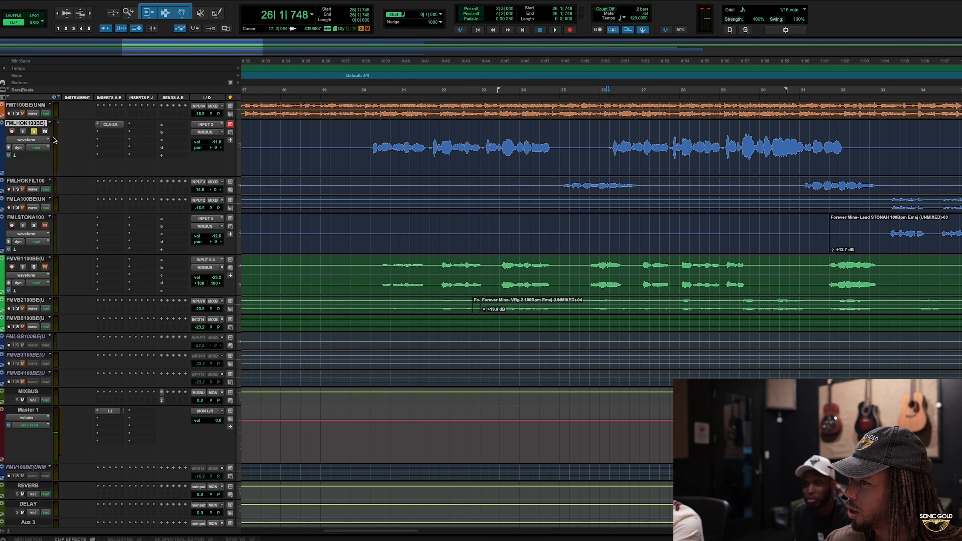
click(102, 136)
mouse_move(198, 138)
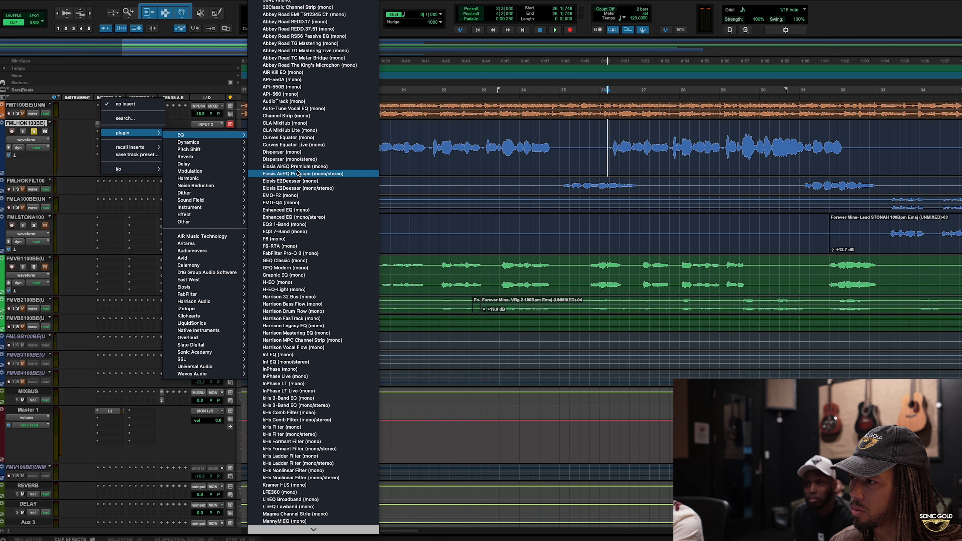
key(f)
key(a)
key(Return)
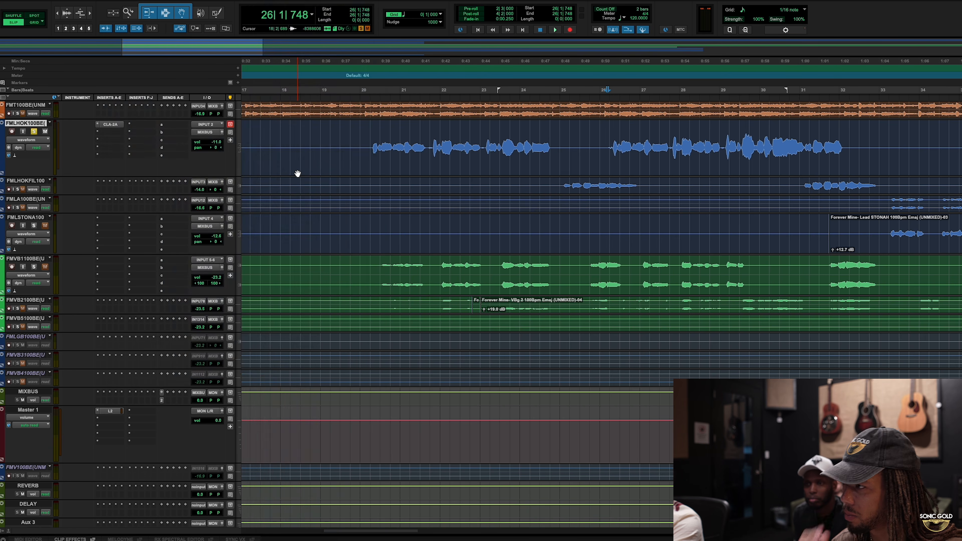
drag(512, 185, 360, 202)
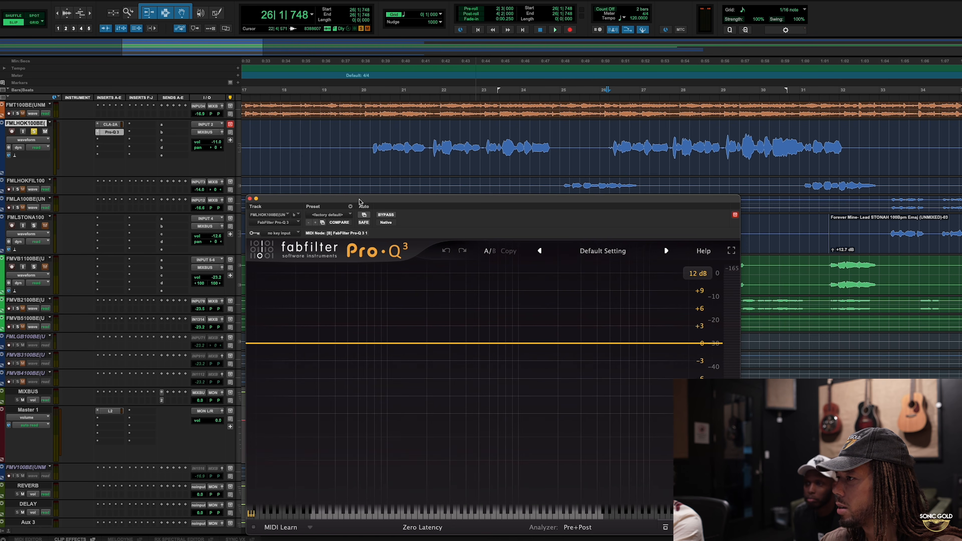
Add a narrow bell band with Q 7.306 and sweep it during playback to about 227.75 Hz at 0 dB gain
click(430, 343)
drag(491, 470, 487, 437)
drag(436, 340, 486, 322)
key(space)
key(space)
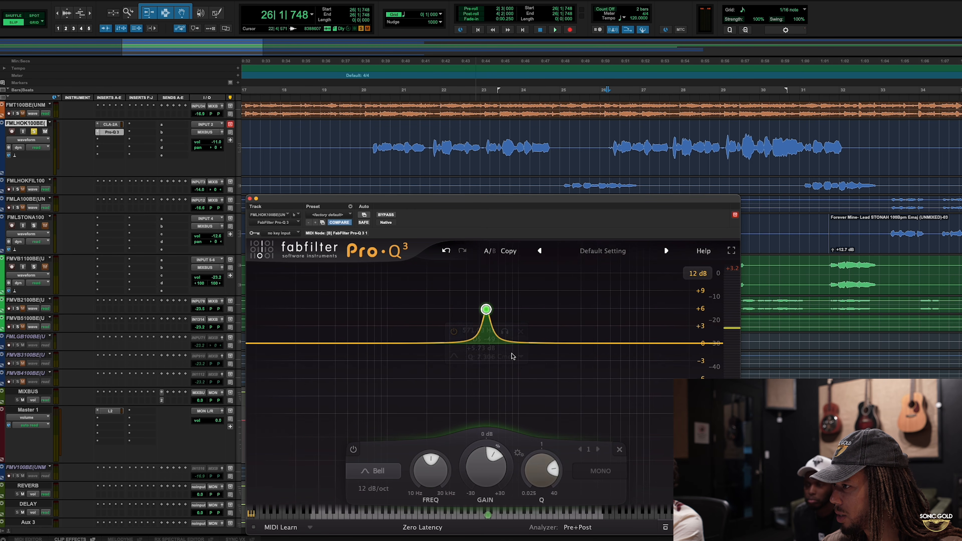
key(space)
drag(505, 331, 452, 331)
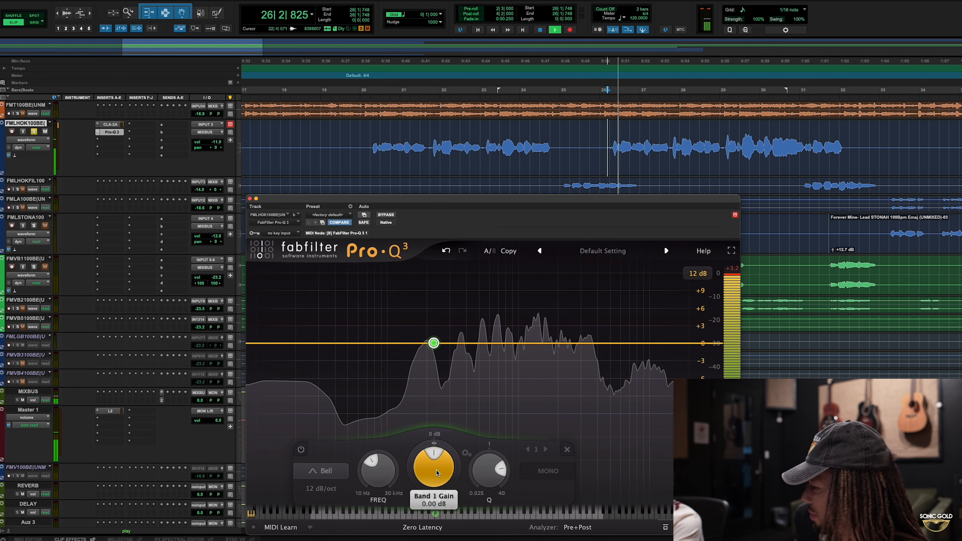
Audition the bell band in isolation during playback and shift its frequency to about 222.63 Hz
key(space)
mouse_move(435, 342)
key(space)
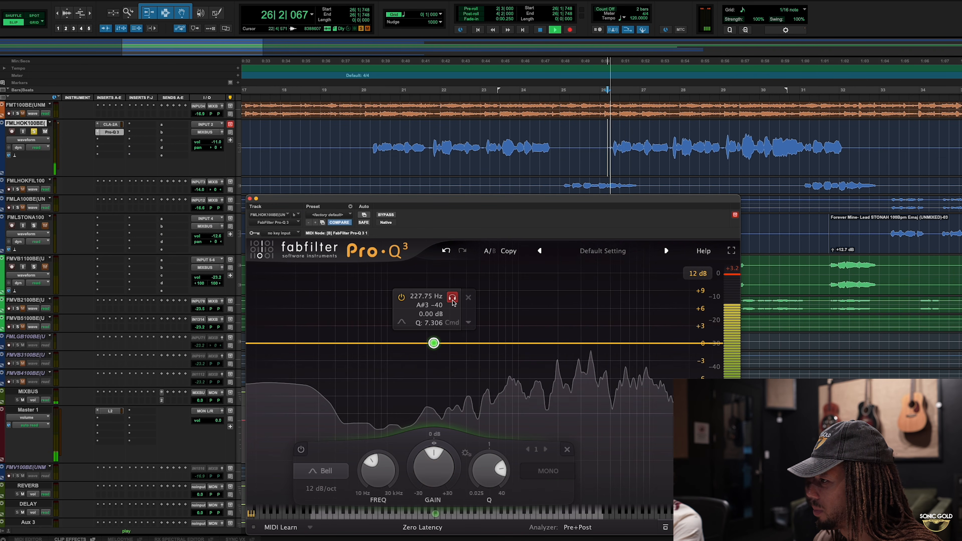
click(452, 298)
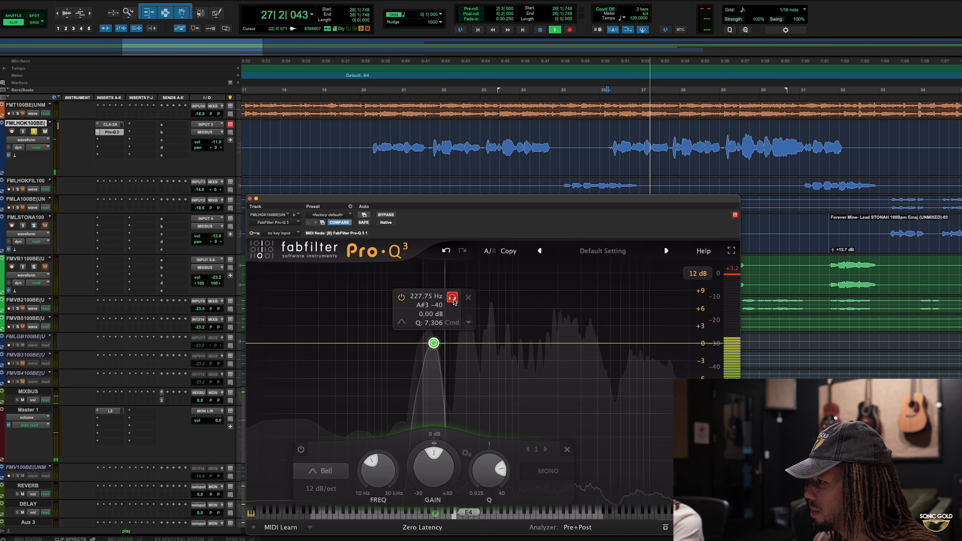
key(space)
key(space)
drag(453, 300, 448, 299)
key(space)
key(space)
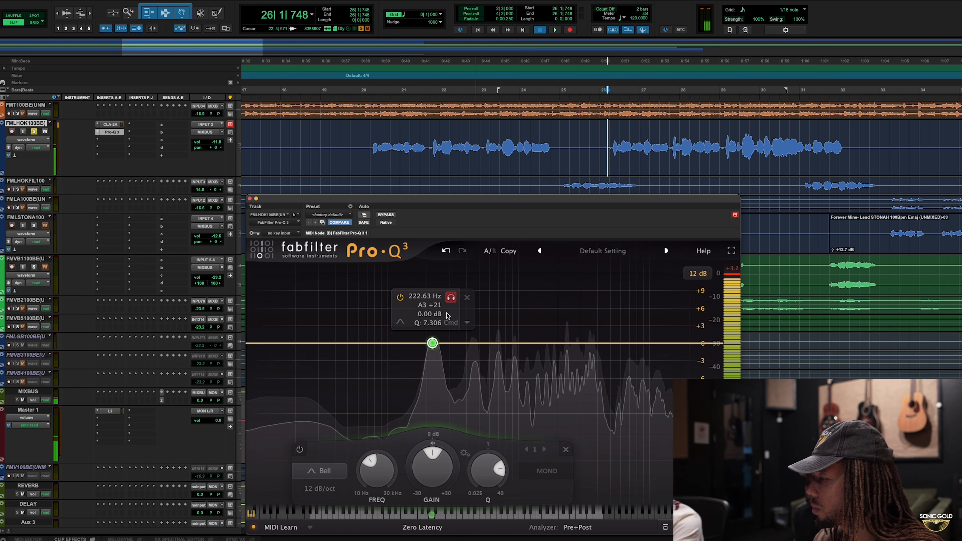
key(space)
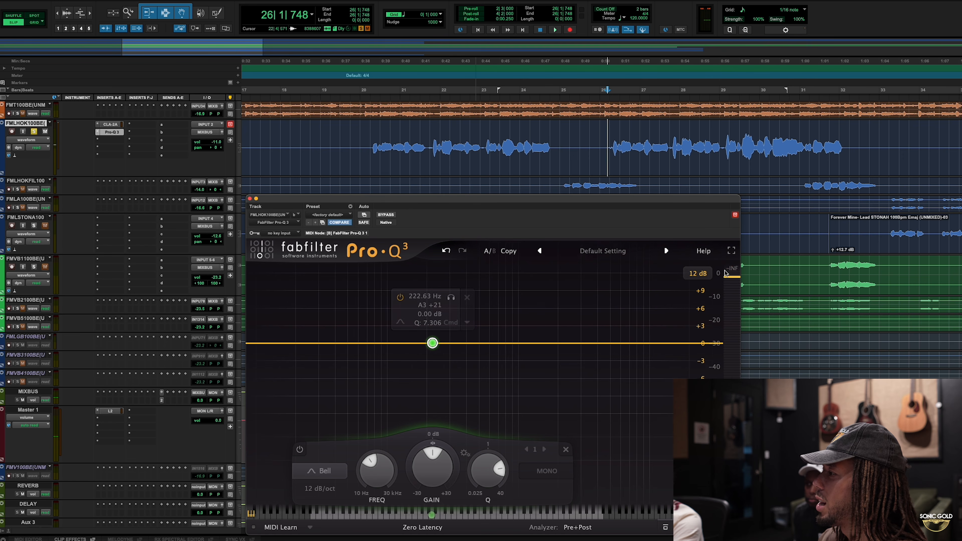
Try a very wide bell with Q 0.058 and -1.05 dB gain, and reset the gain to 0 dB
drag(681, 206, 677, 184)
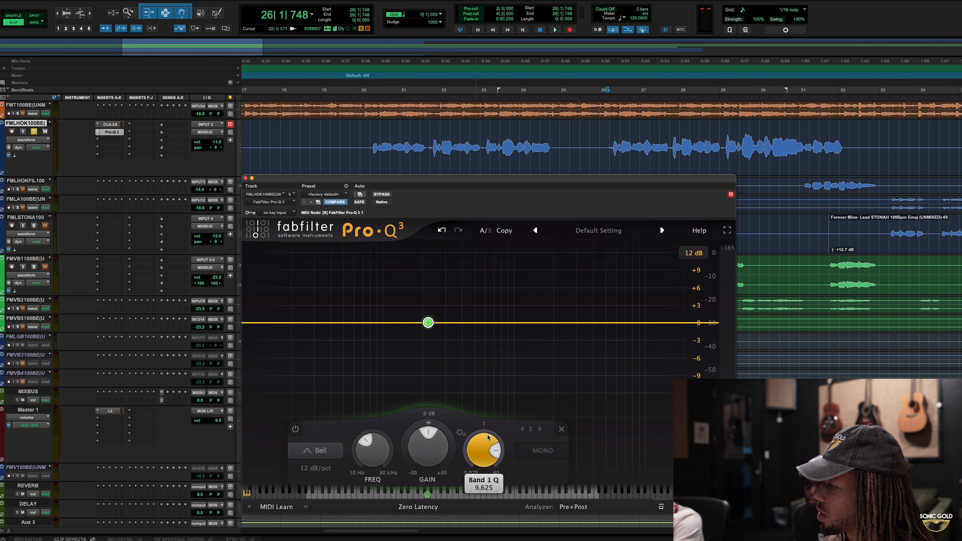
drag(489, 435, 482, 478)
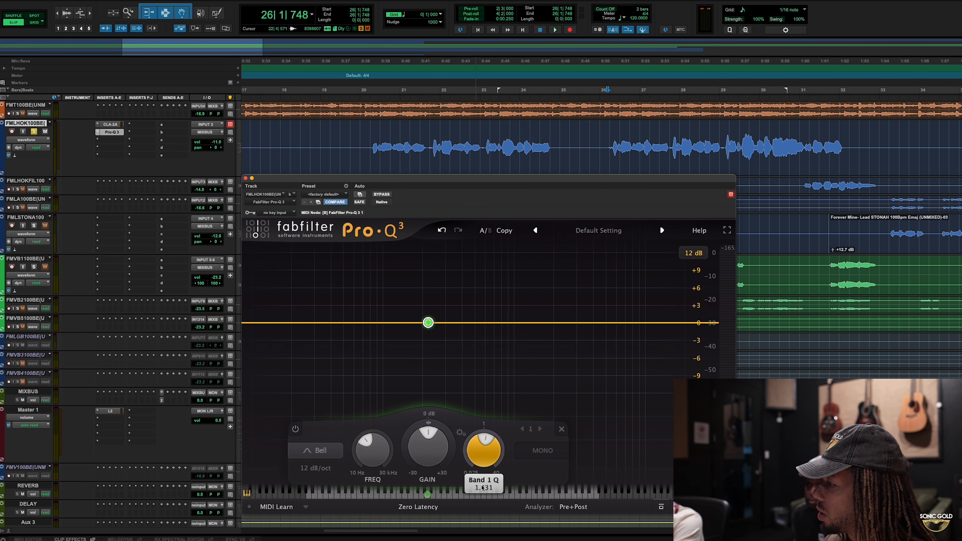
drag(428, 442, 427, 451)
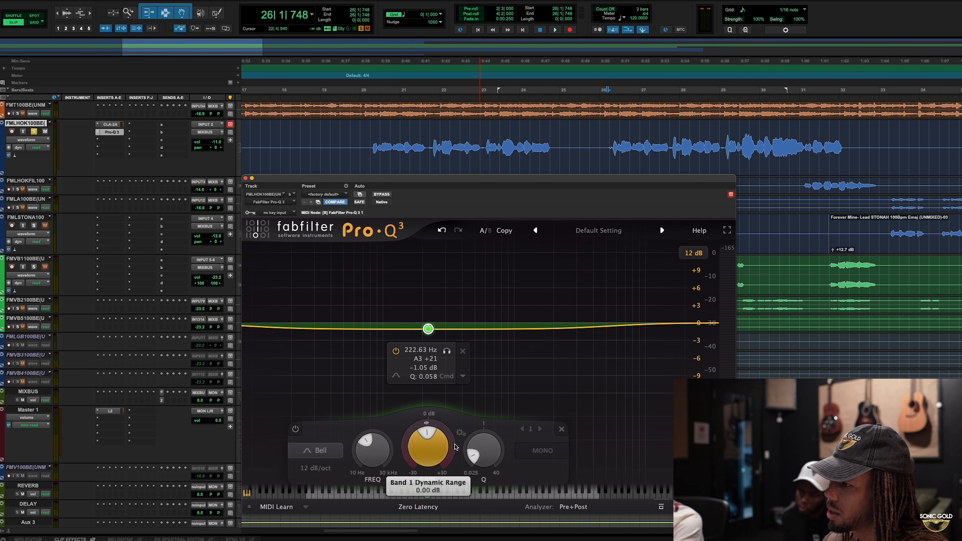
double_click(428, 444)
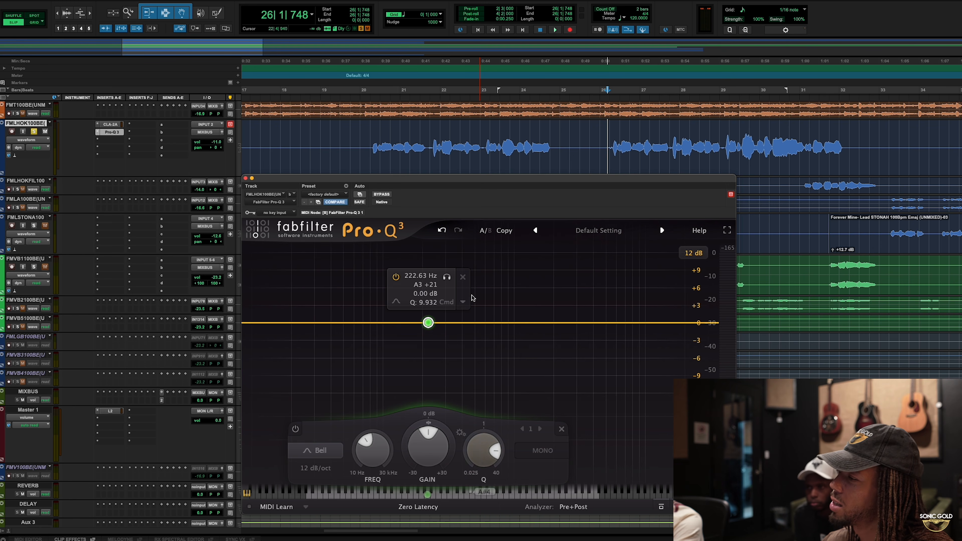
Solo the narrow bell band during playback and fine-tune its frequency to about 222.93 Hz
click(447, 277)
key(space)
drag(450, 282, 451, 281)
key(space)
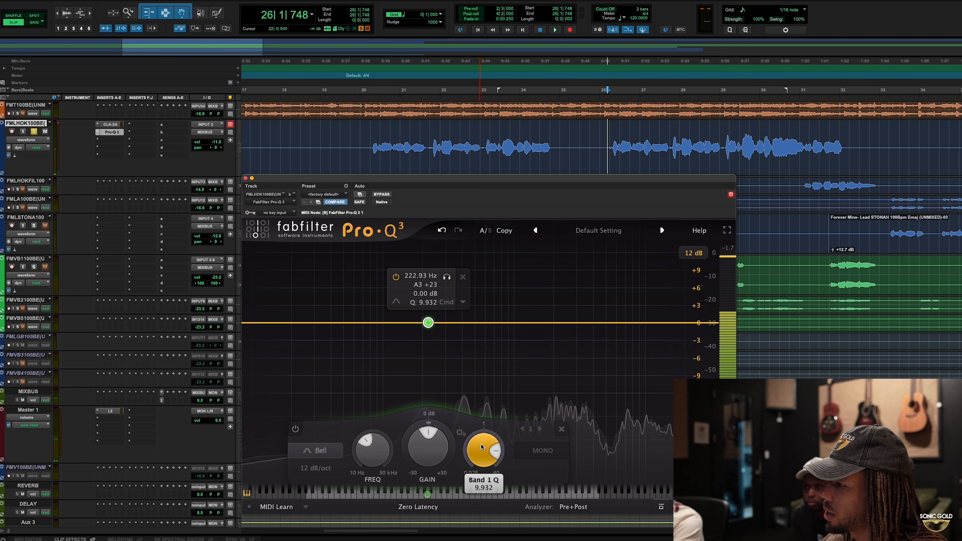
Make the bell band a dynamic cut of about 3 dB with automatic threshold and set its Q to 5.576
mouse_move(430, 450)
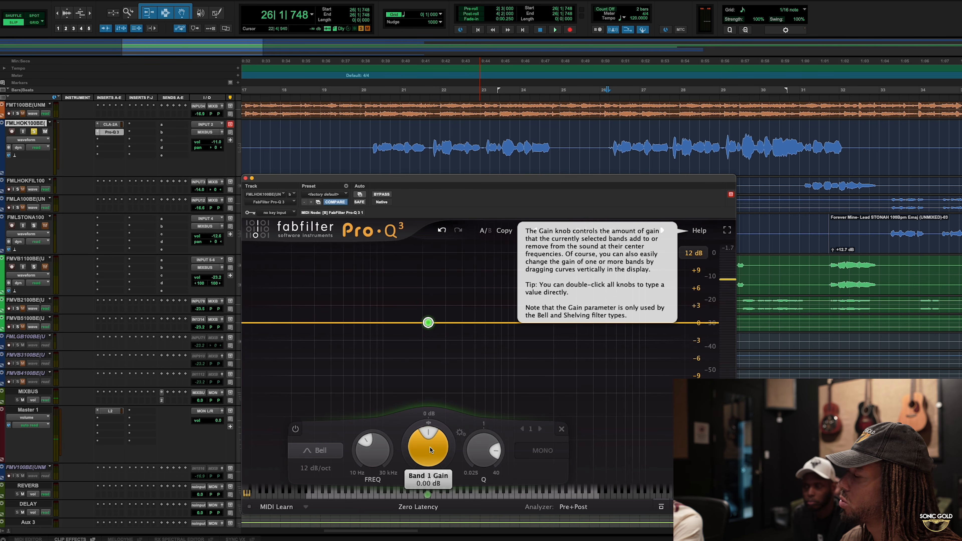
key(space)
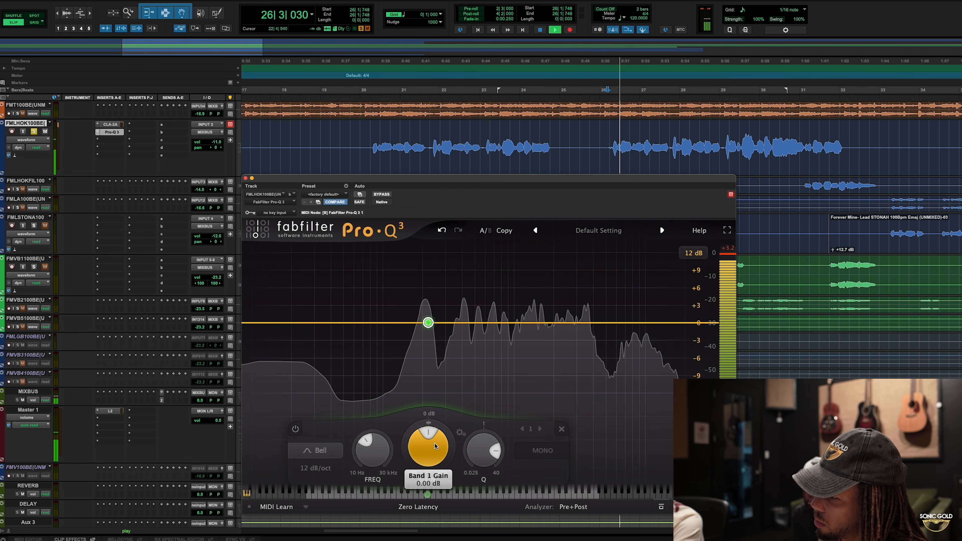
drag(431, 455, 431, 468)
drag(433, 422, 436, 449)
mouse_move(496, 452)
mouse_down()
mouse_move(489, 461)
mouse_move(493, 448)
mouse_up()
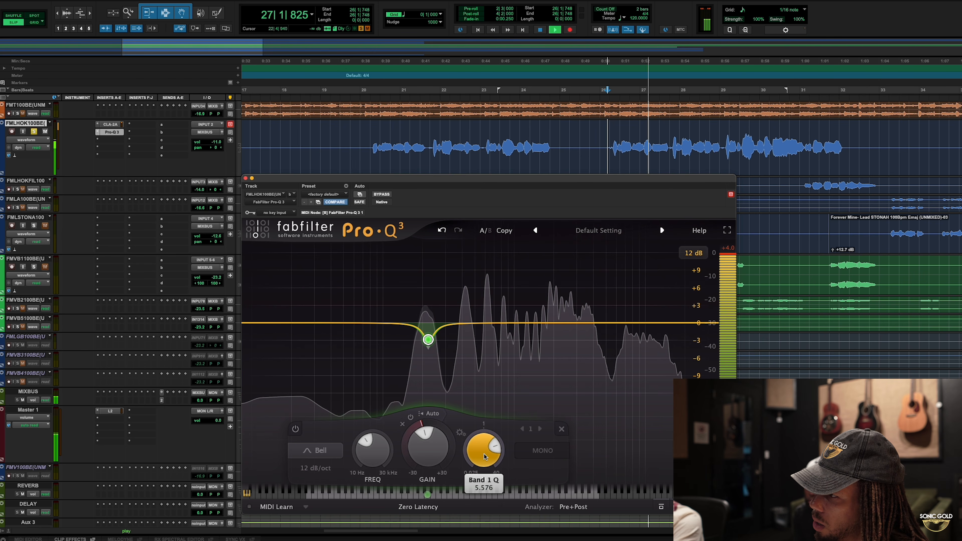
Compare the vocal with the Pro-Q 3 bypassed and active during playback
key(space)
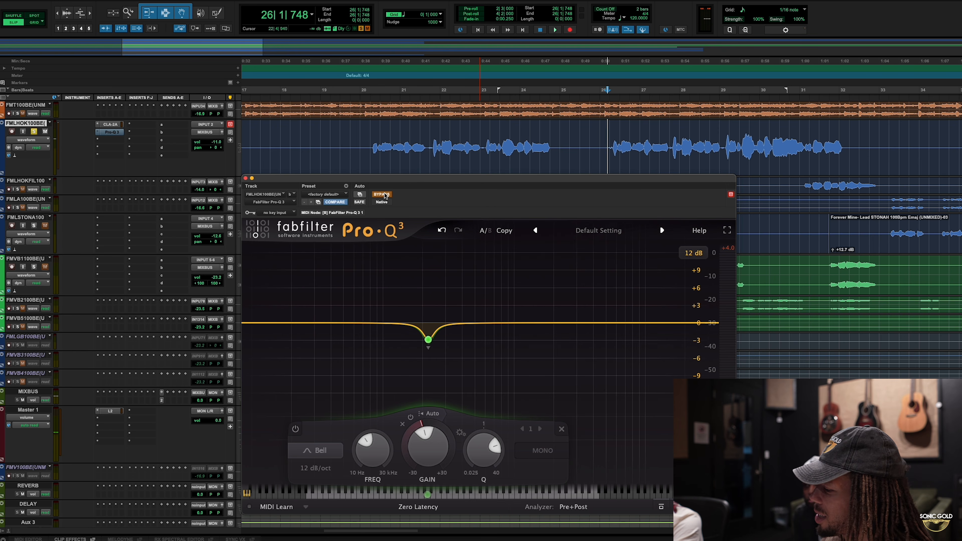
key(space)
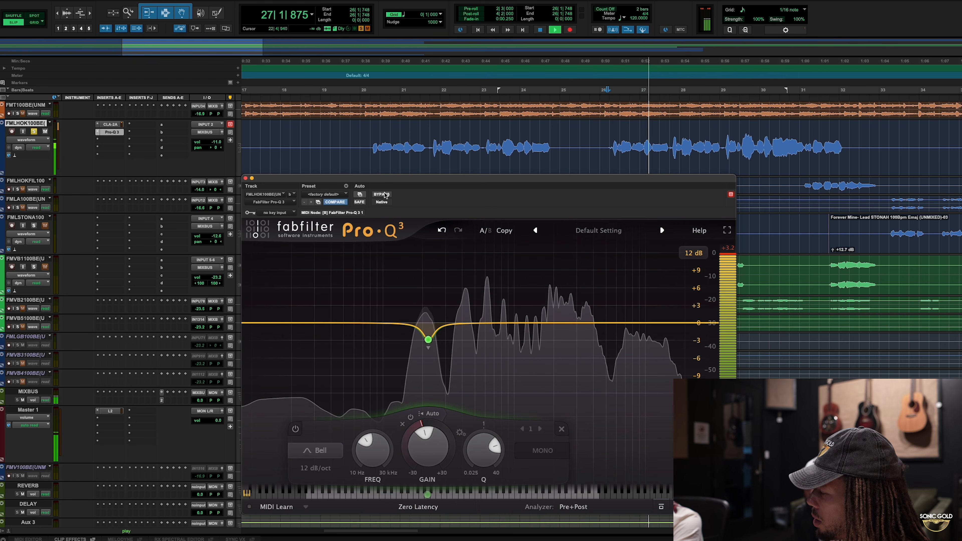
key(space)
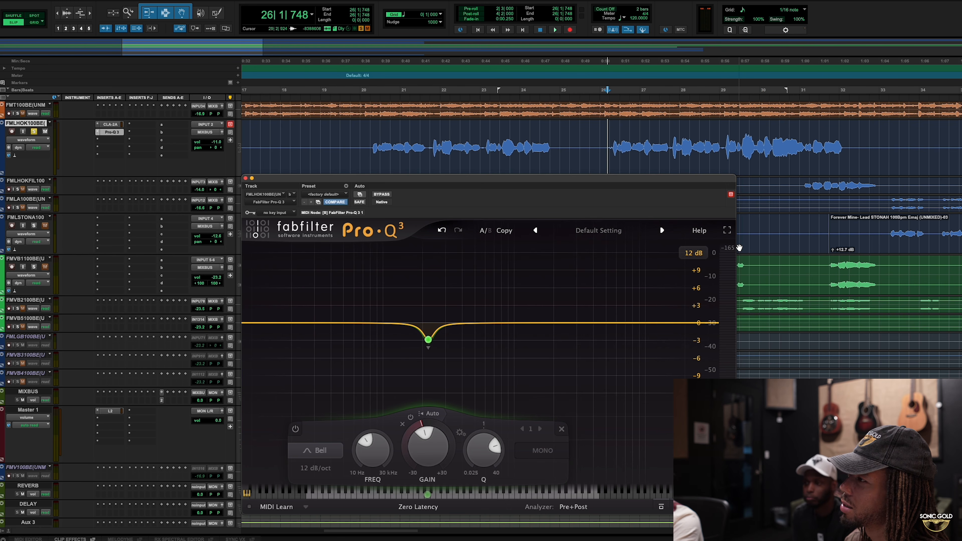
Lower the Pro-Q 3 output level to -5.62 dB and check its output meter during playback
key(space)
key(space)
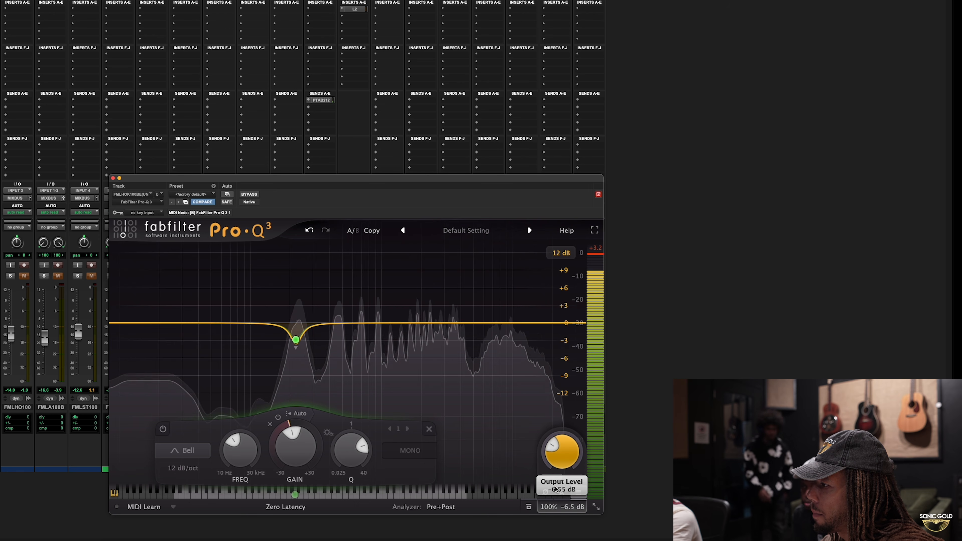
mouse_move(556, 489)
mouse_down()
mouse_move(554, 520)
mouse_move(553, 485)
mouse_up()
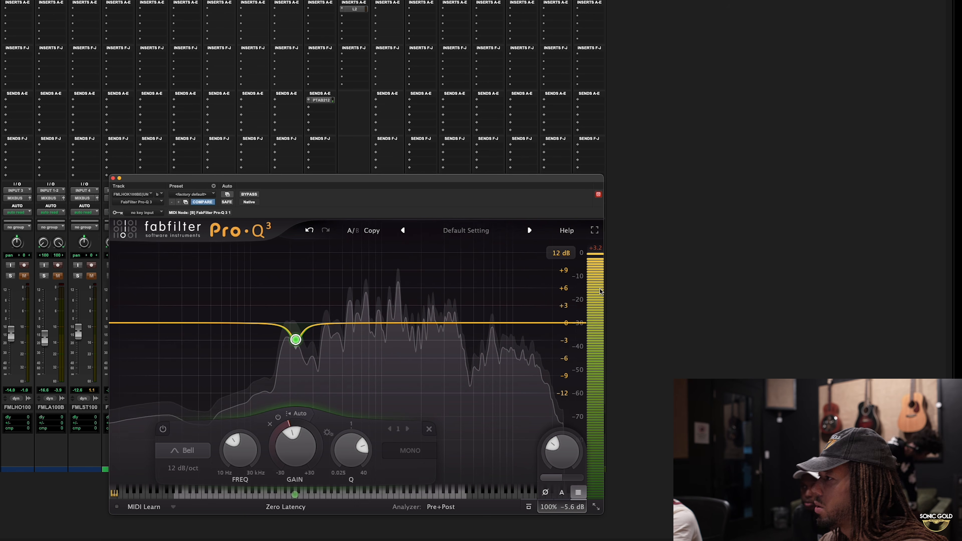
key(space)
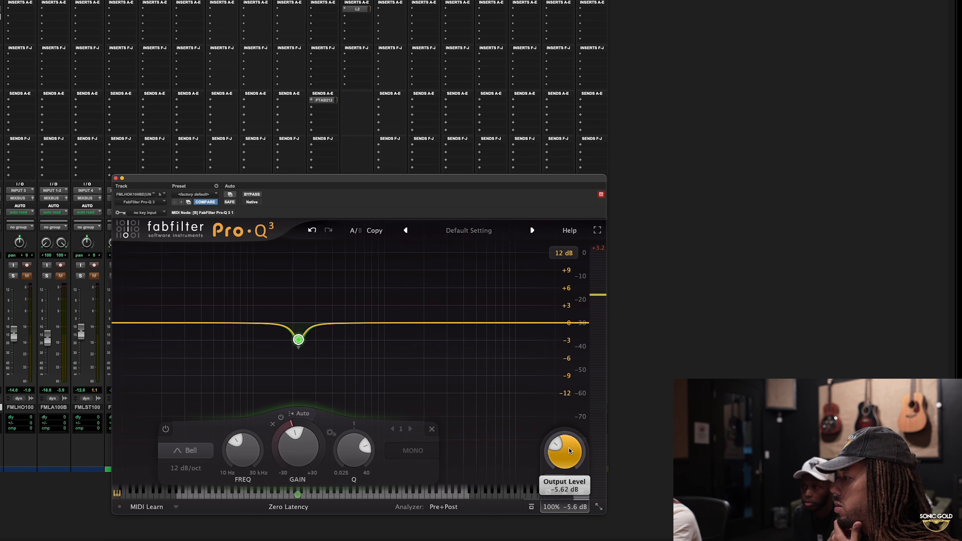
key(space)
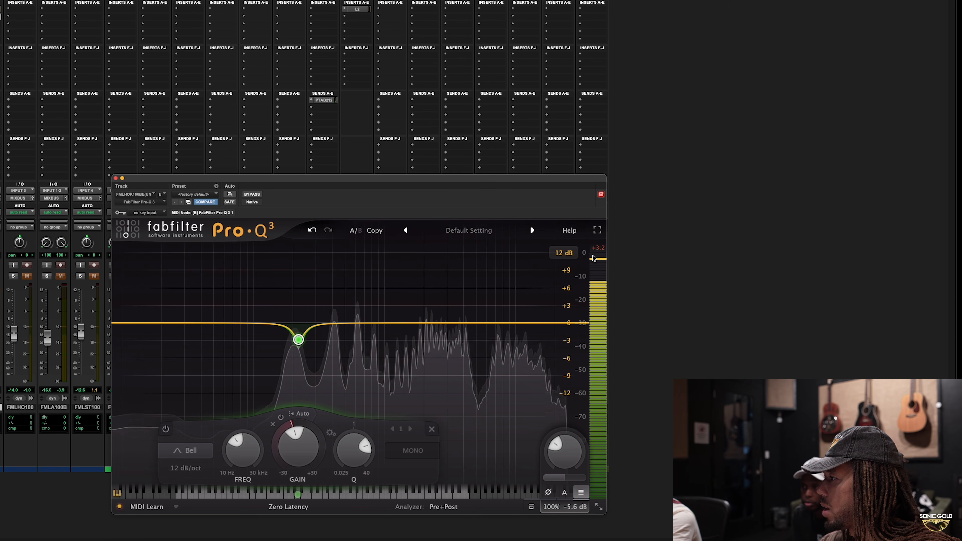
mouse_move(566, 455)
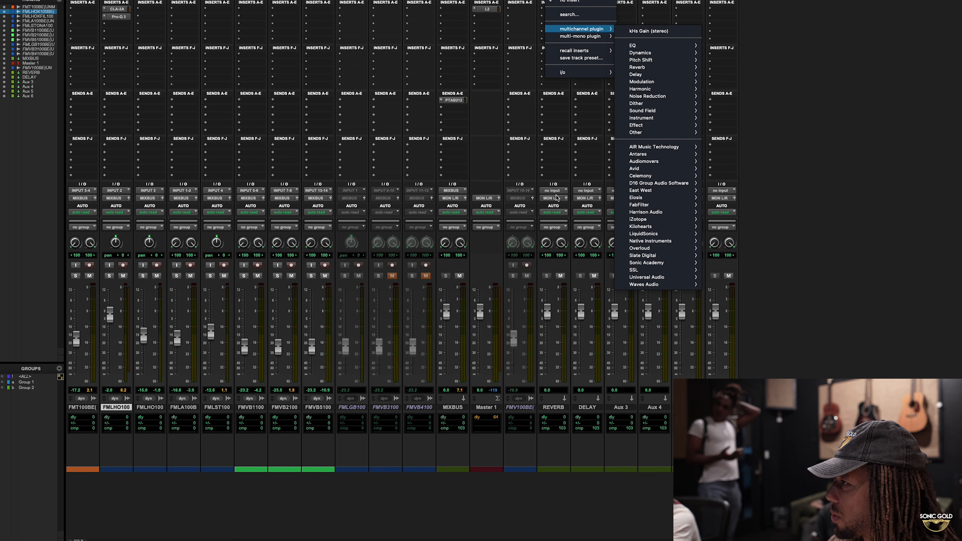
Select the REVERB aux track and open the stereo reverb plugin choices for its first insert slot
click(556, 407)
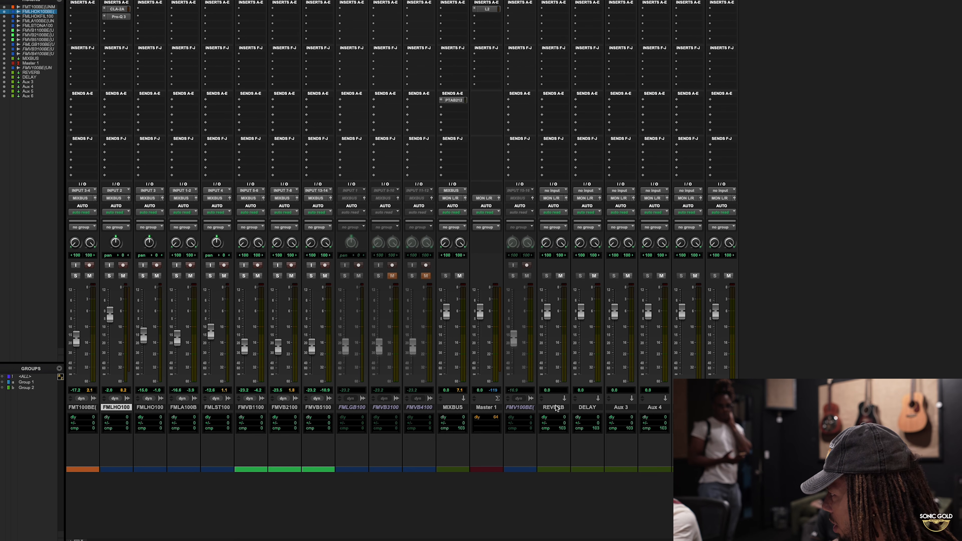
click(557, 407)
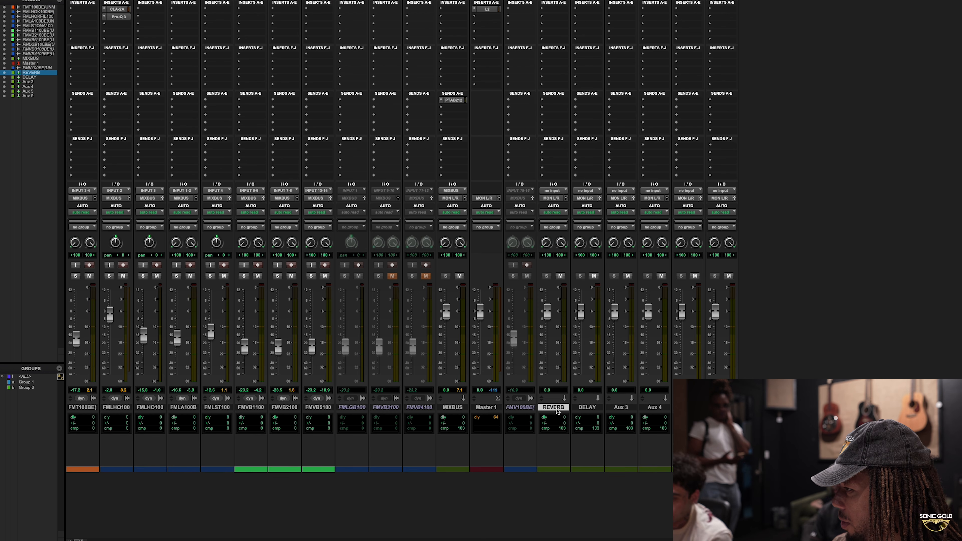
click(553, 9)
mouse_move(586, 30)
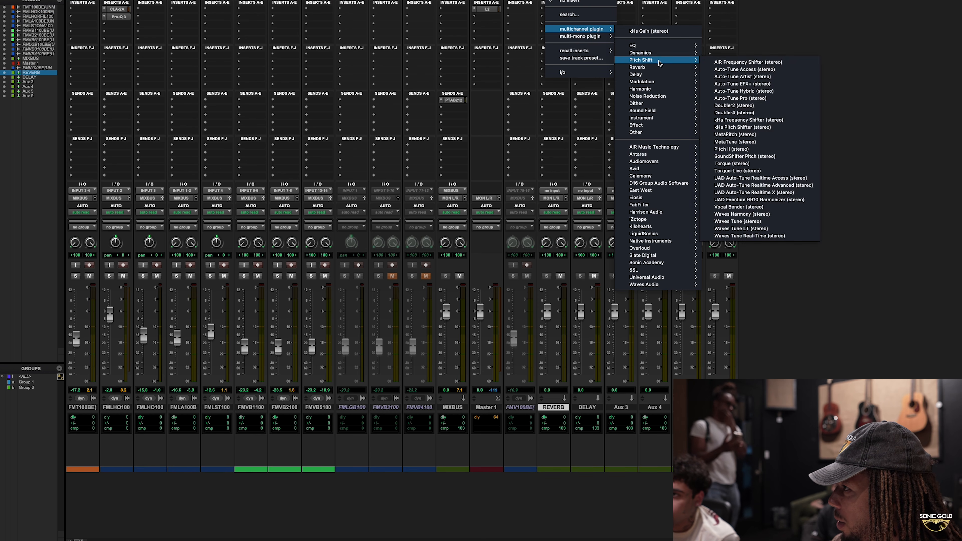
mouse_move(666, 67)
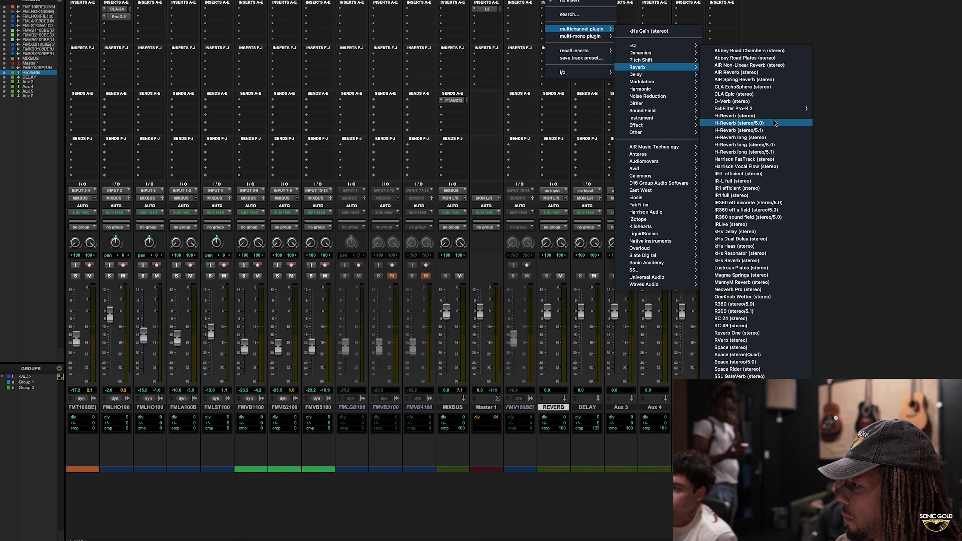
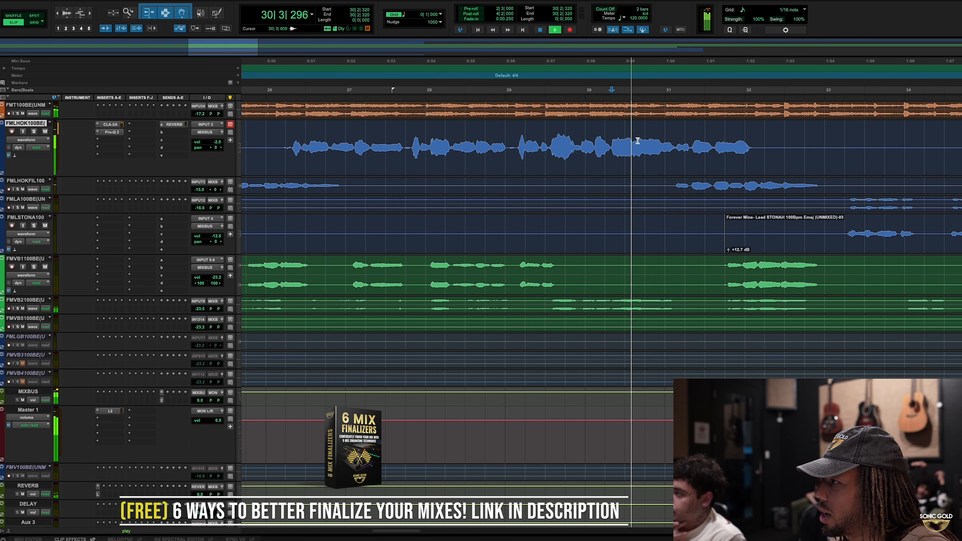
Solo the FMLHOK100BE vocal track and audition the sustained phrase selected from 30|2|259 to 31|2|023
key(space)
drag(610, 140, 686, 141)
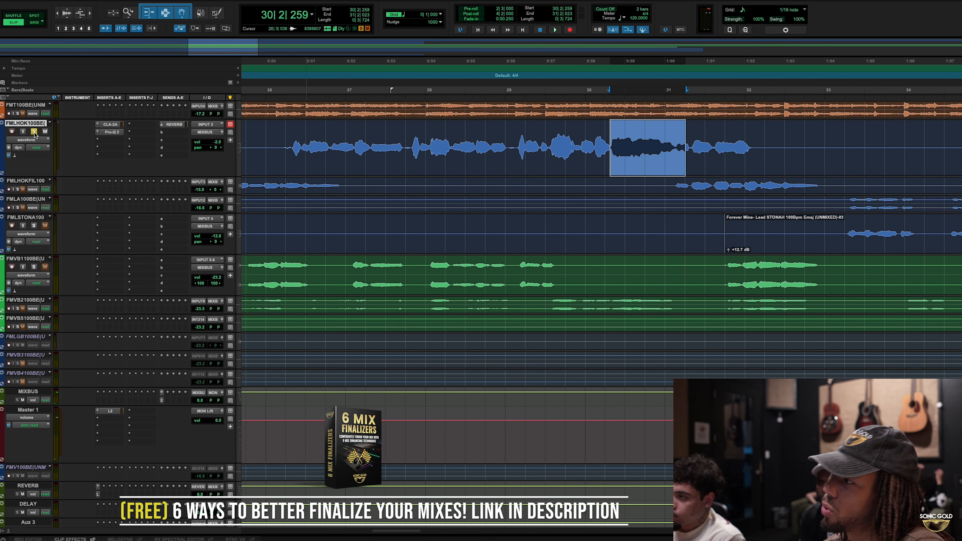
key(space)
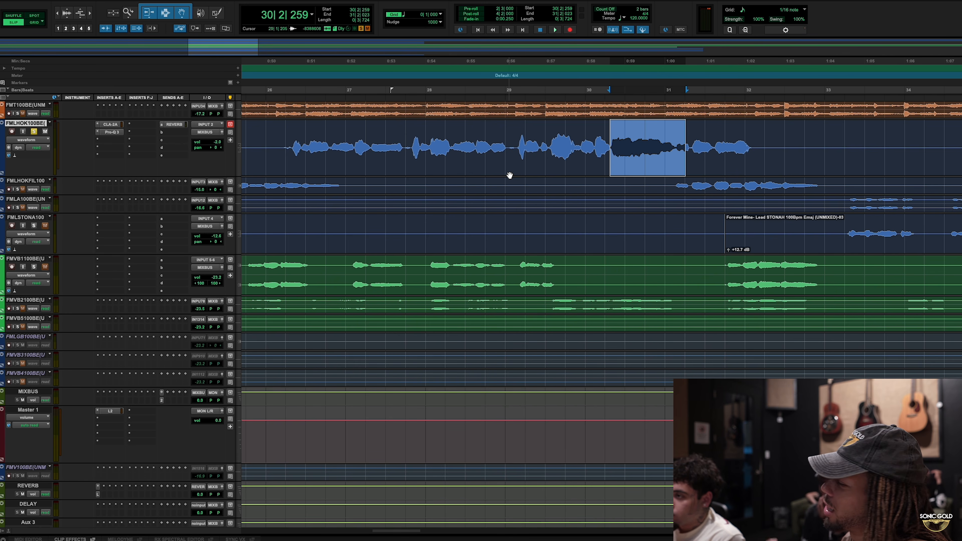
key(space)
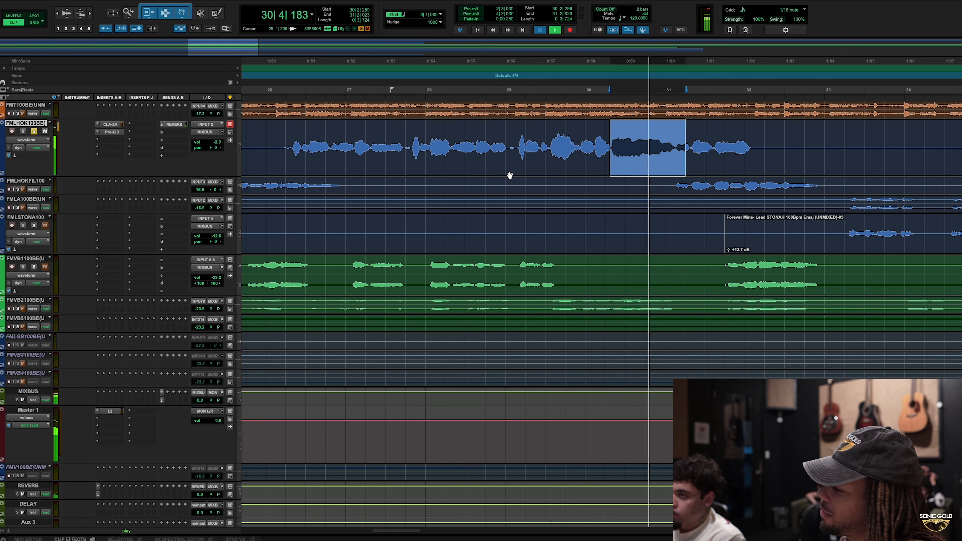
key(space)
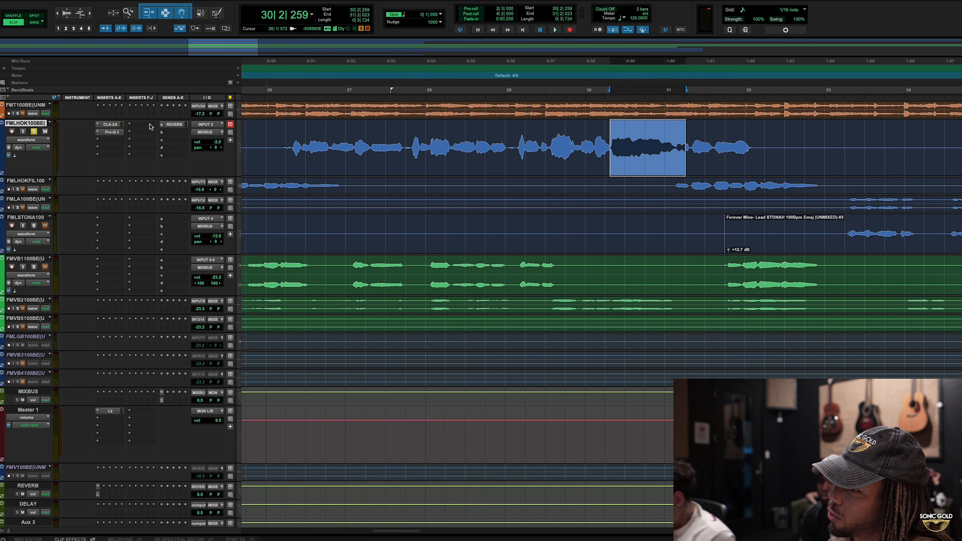
Open the lead hook vocal's Pro-Q 3, add a second bell band with a Q of 1.516 and move it to about 990 Hz
click(109, 132)
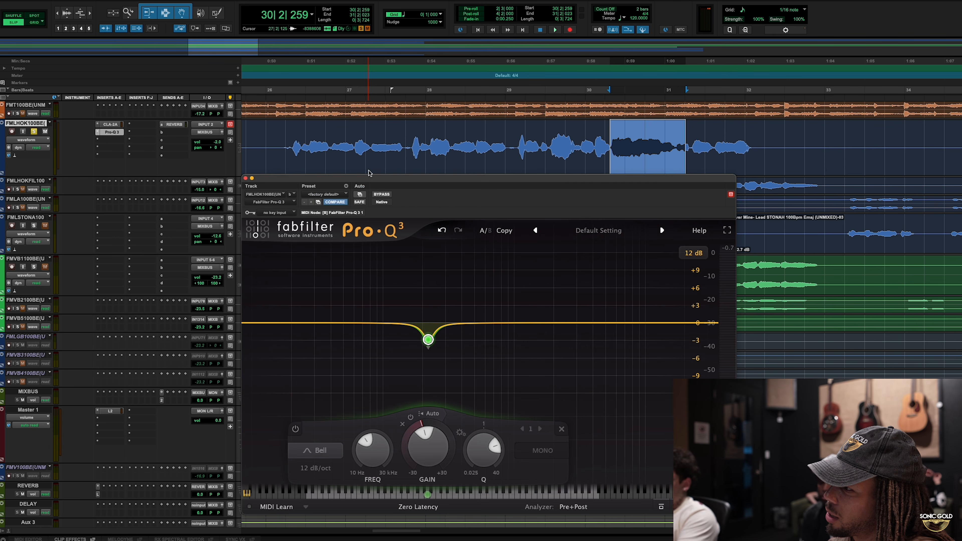
click(534, 323)
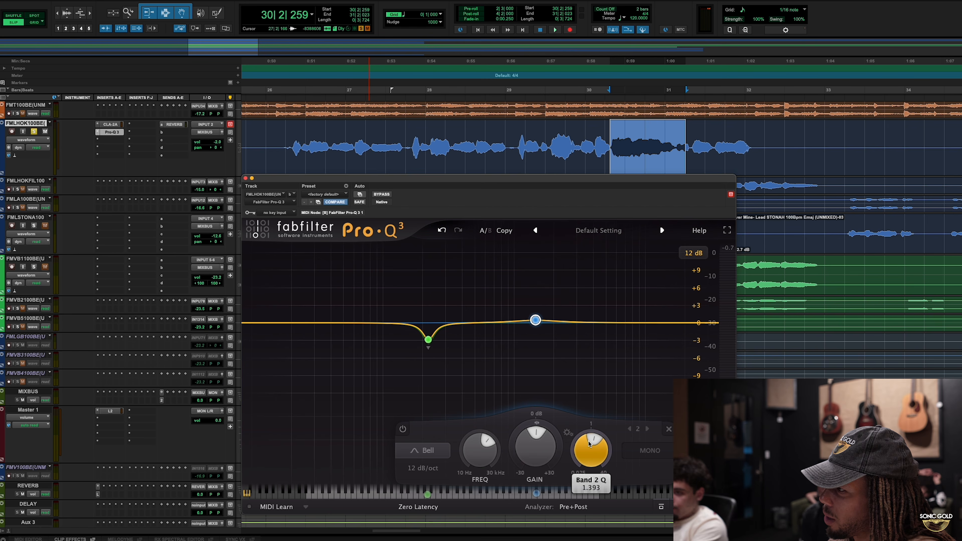
drag(588, 442, 588, 439)
key(space)
key(space)
drag(539, 320, 542, 319)
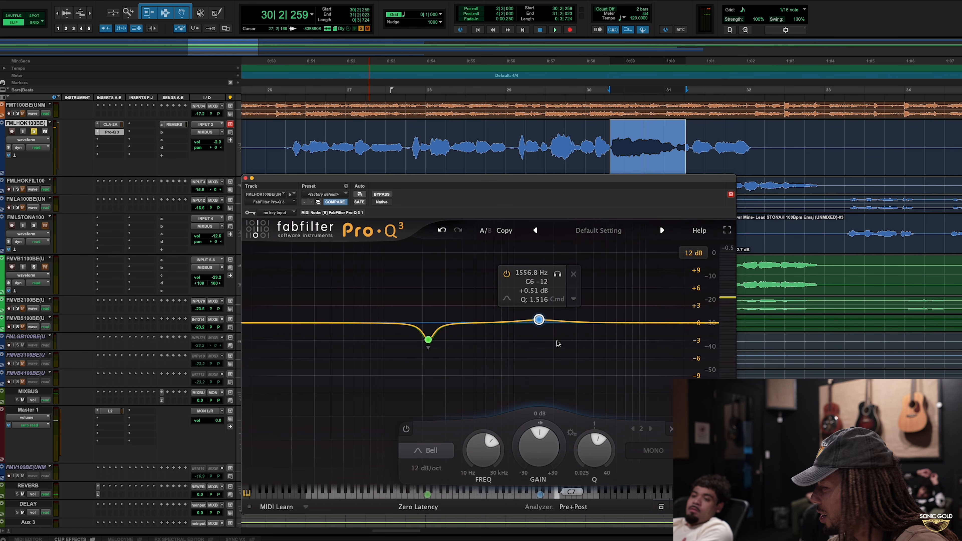
drag(538, 319, 513, 322)
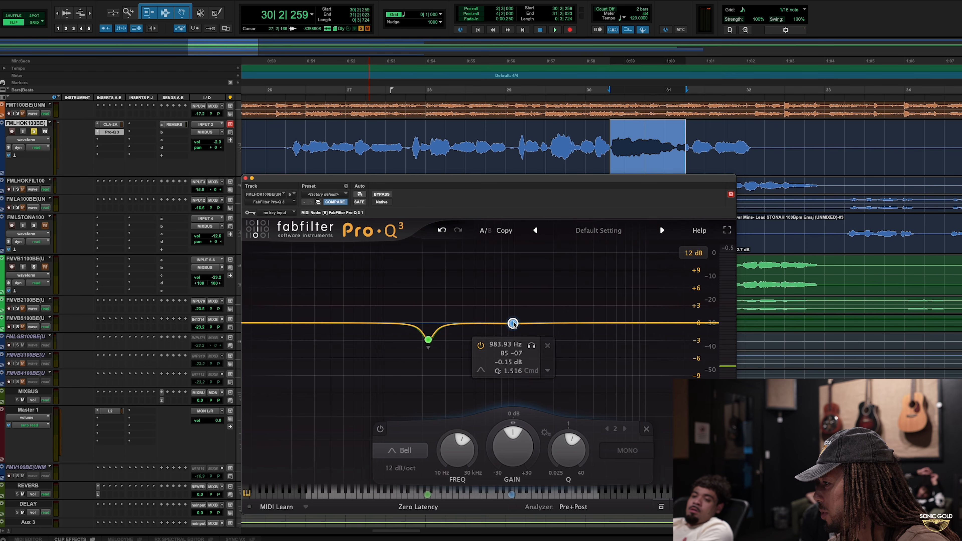
Sweep band 2 in solo during playback with a Q of 4.517, settling on 2093.9 Hz with its gain at 0 dB
key(space)
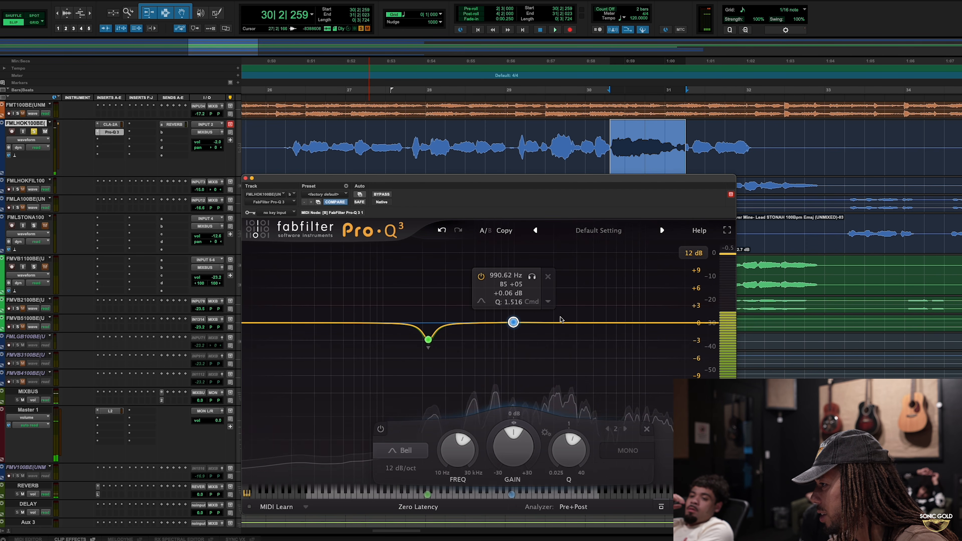
key(space)
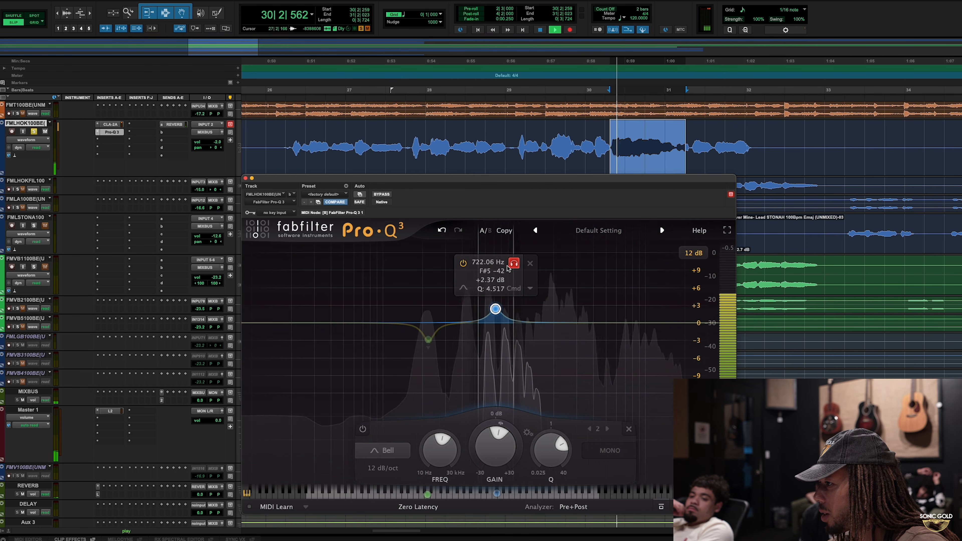
drag(508, 267, 568, 253)
key(space)
key(space)
key(space)
key(space)
key(space)
key(space)
key(space)
key(space)
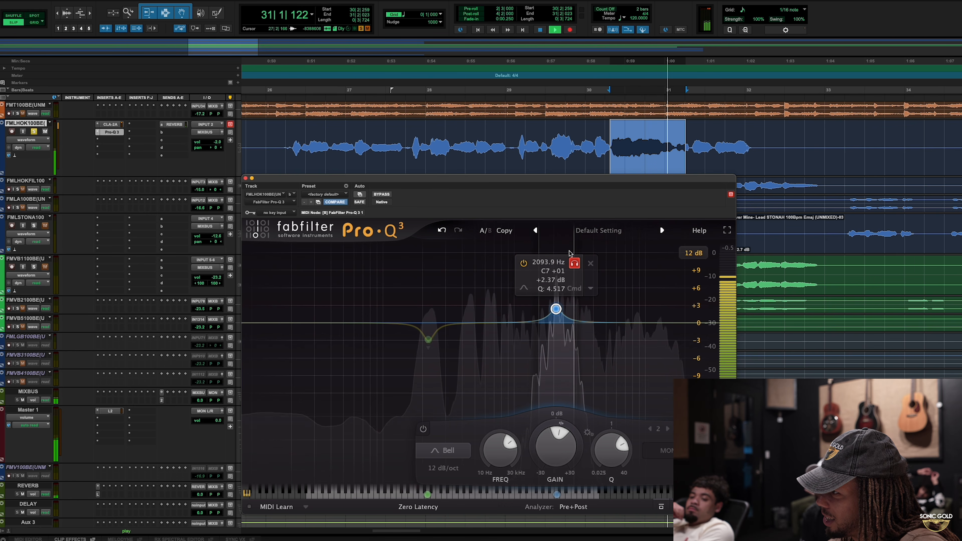
key(space)
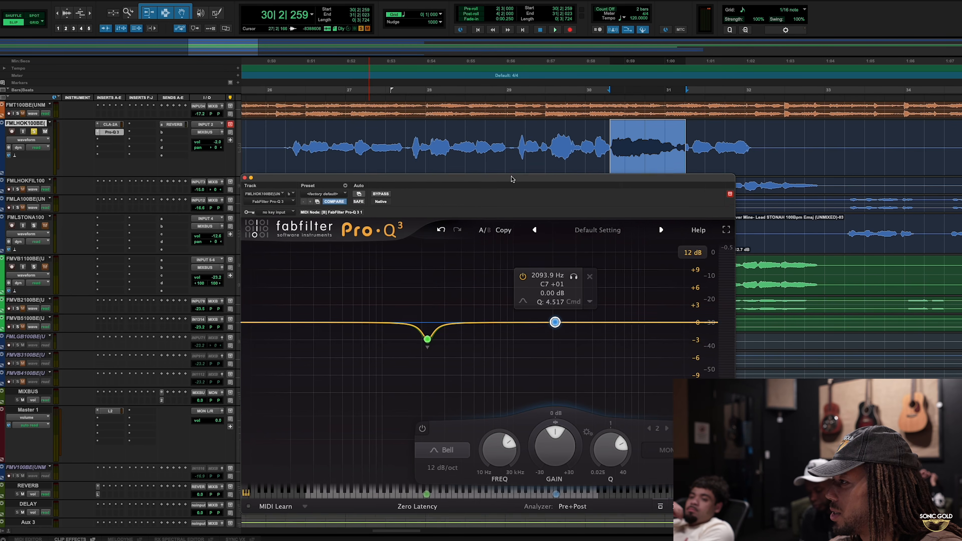
Move the Pro-Q 3 window clear of the selected phrase and cut band 2's gain to -2.87 dB while auditioning the vocal
drag(511, 179, 205, 92)
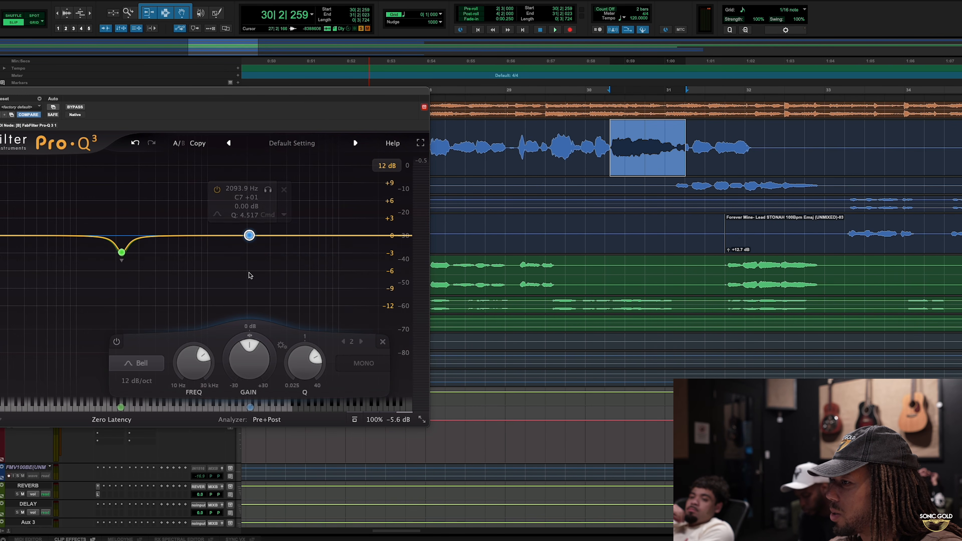
key(space)
drag(250, 360, 248, 358)
key(space)
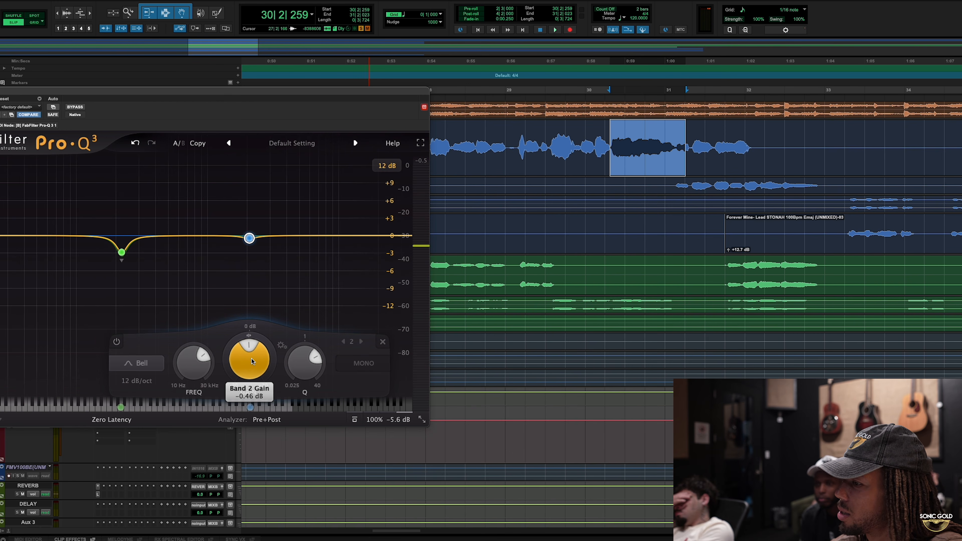
key(space)
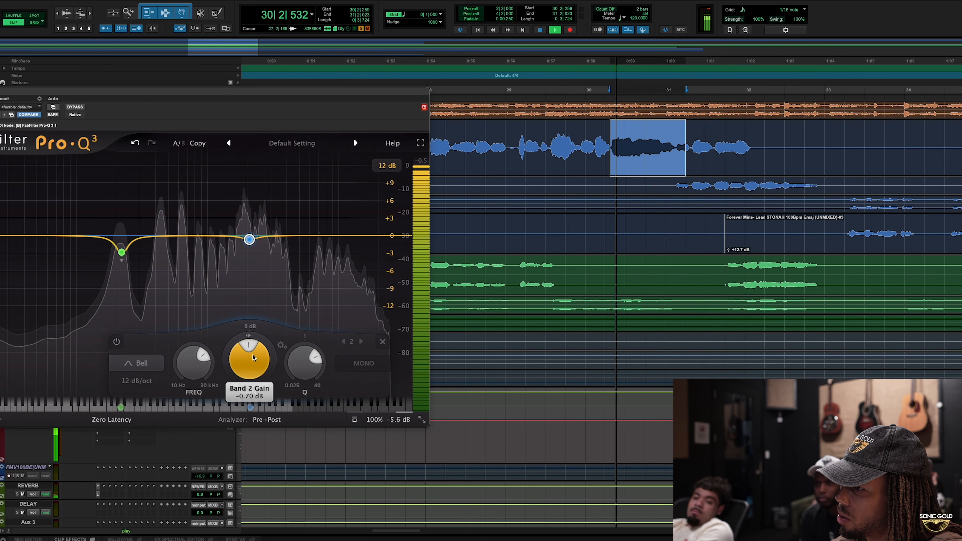
drag(252, 360, 254, 389)
key(space)
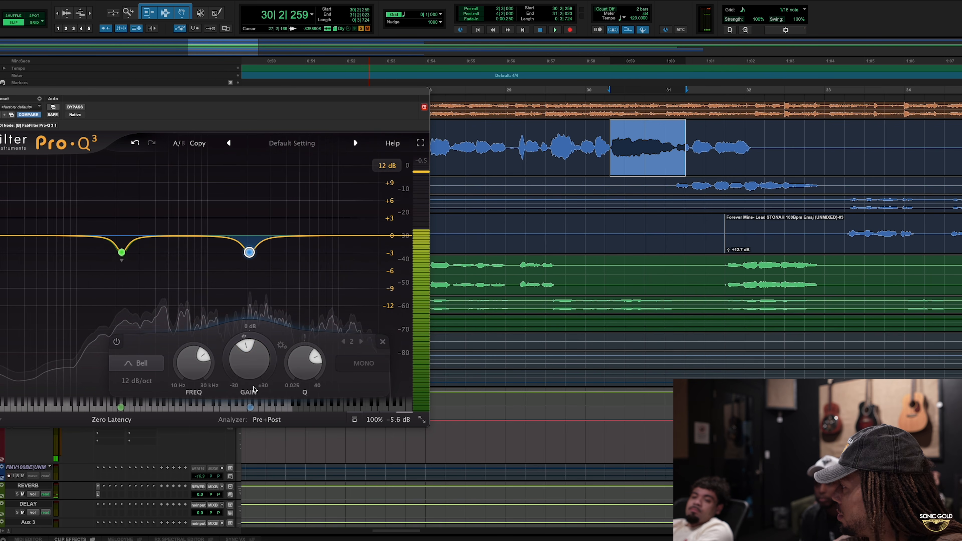
Compare the vocal phrase with EQ band 2 bypassed and active during playback, leaving the band active
click(117, 342)
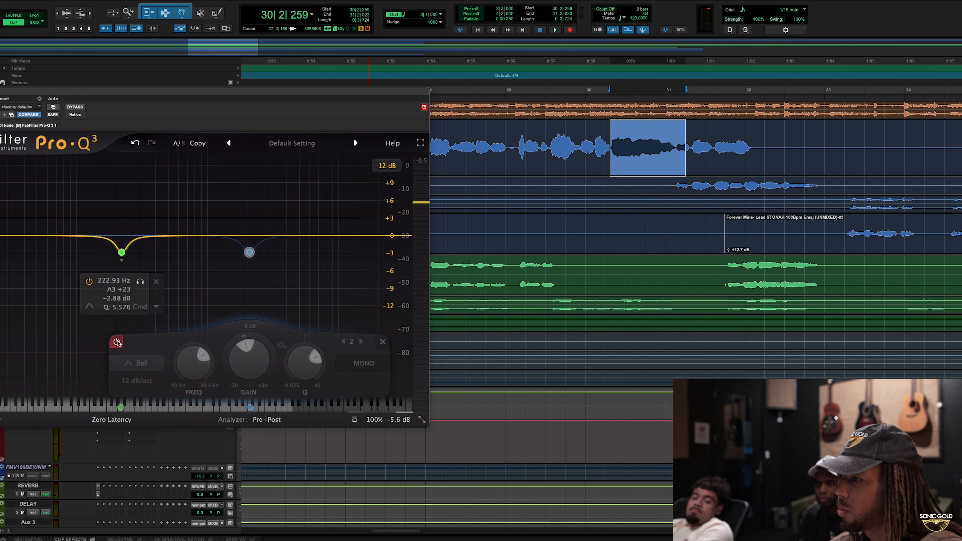
click(117, 342)
click(116, 342)
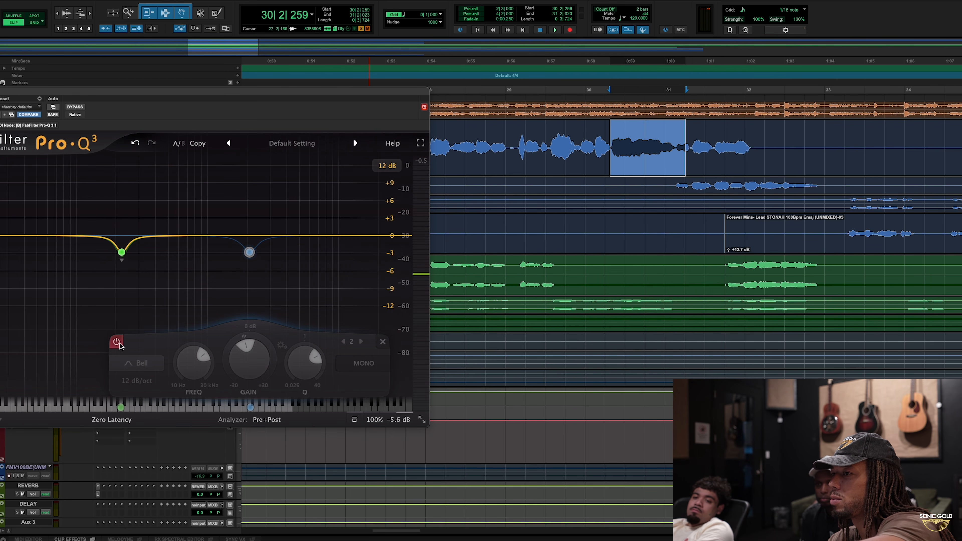
click(117, 342)
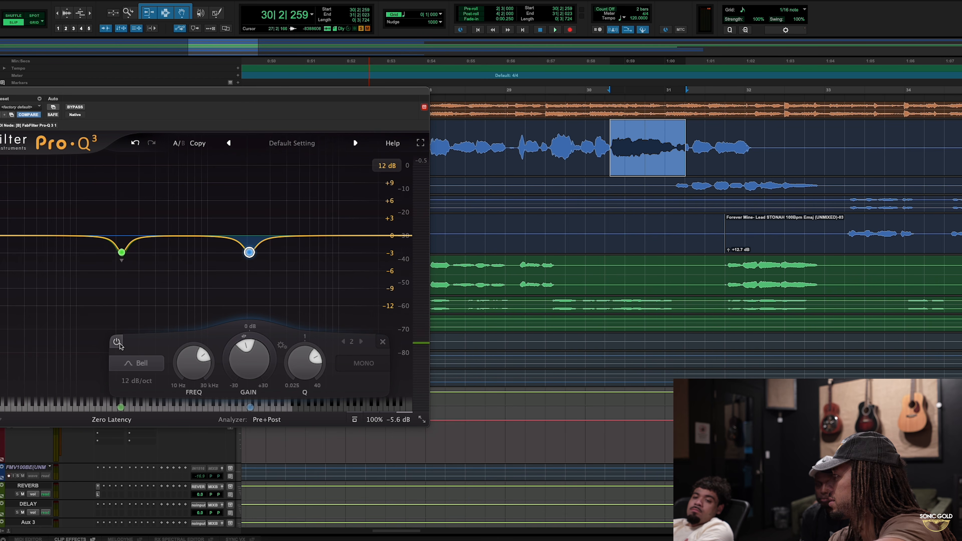
click(117, 341)
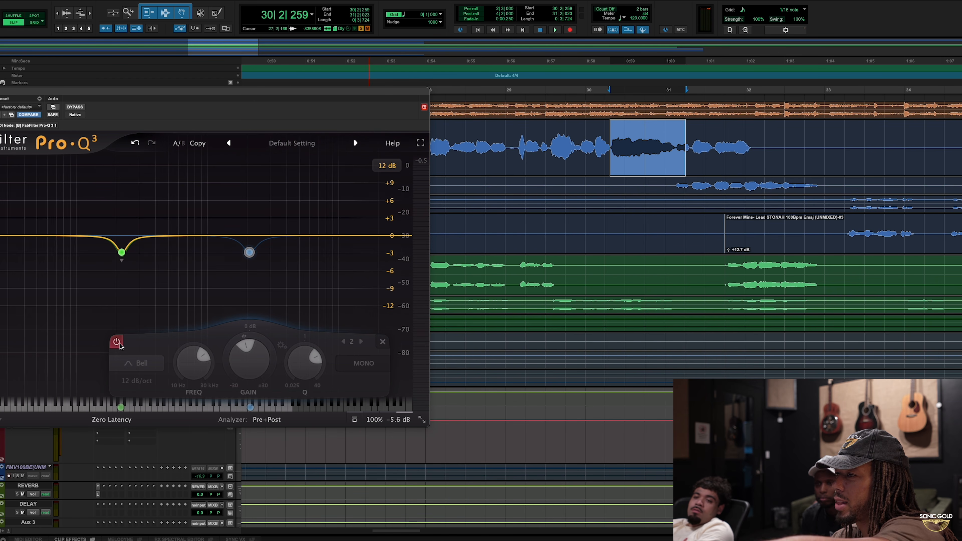
click(117, 342)
click(118, 342)
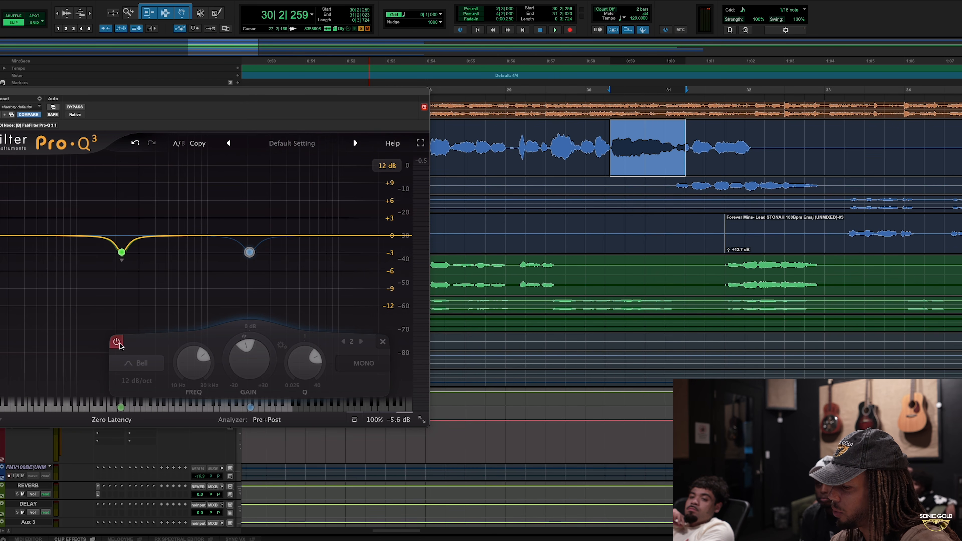
key(space)
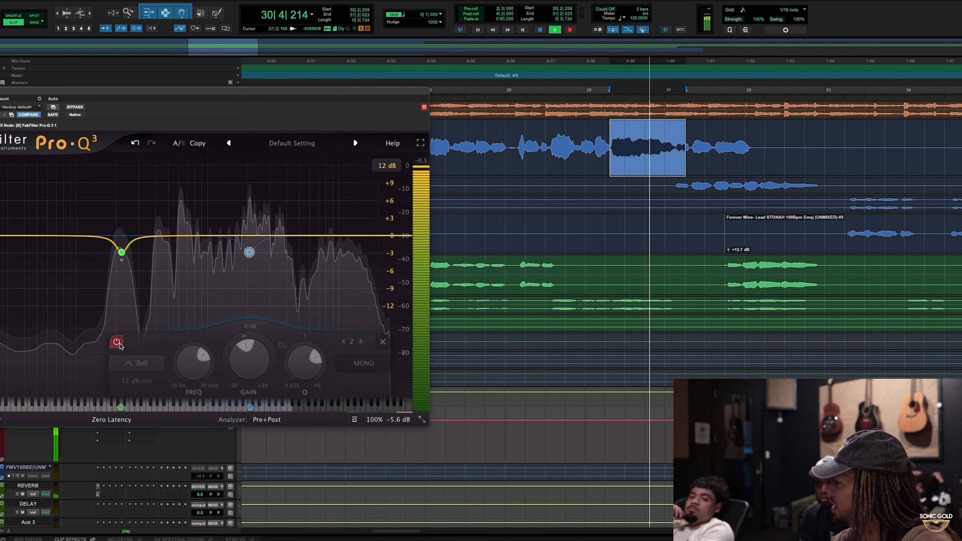
click(117, 342)
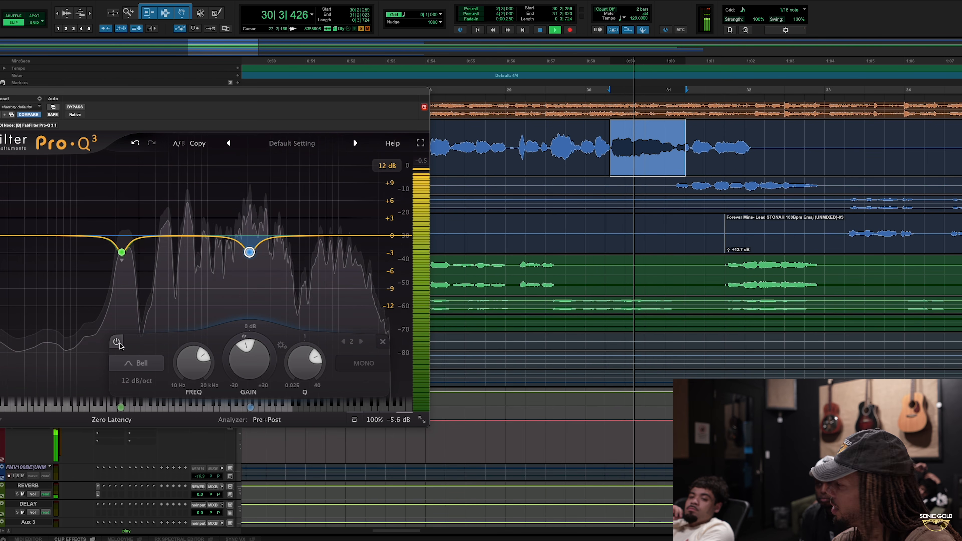
key(space)
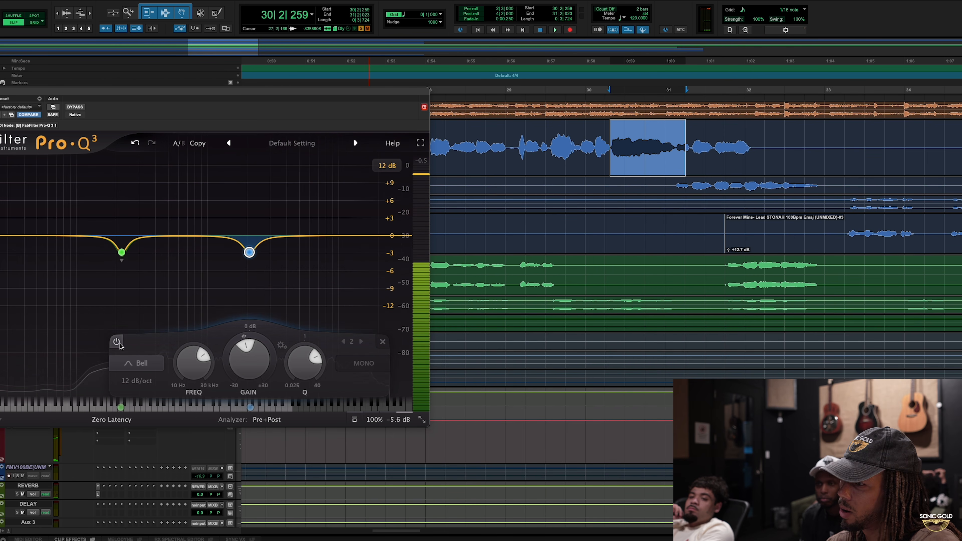
Audition the 2093.9 Hz band in solo during playback and close the Pro-Q 3 window
mouse_move(271, 275)
key(space)
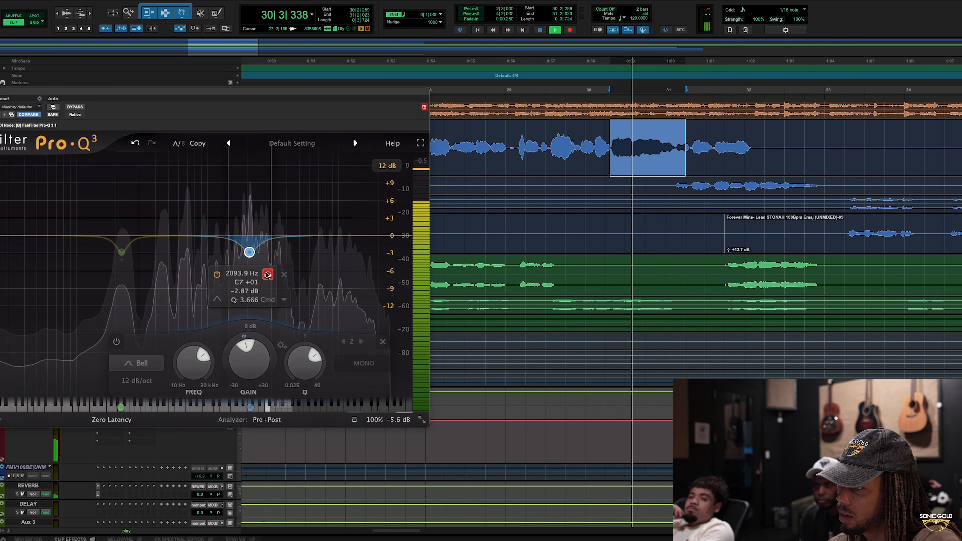
drag(270, 274, 268, 276)
key(space)
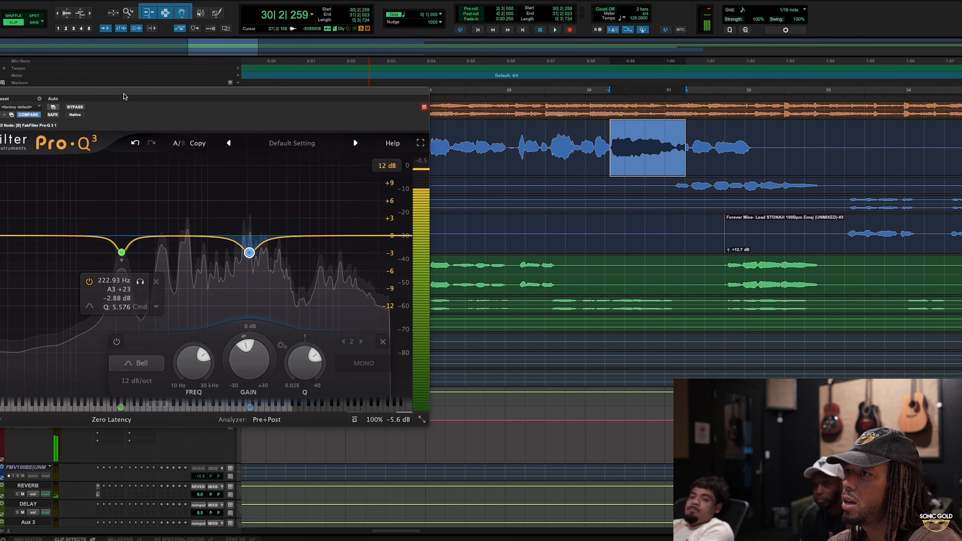
drag(119, 86, 198, 122)
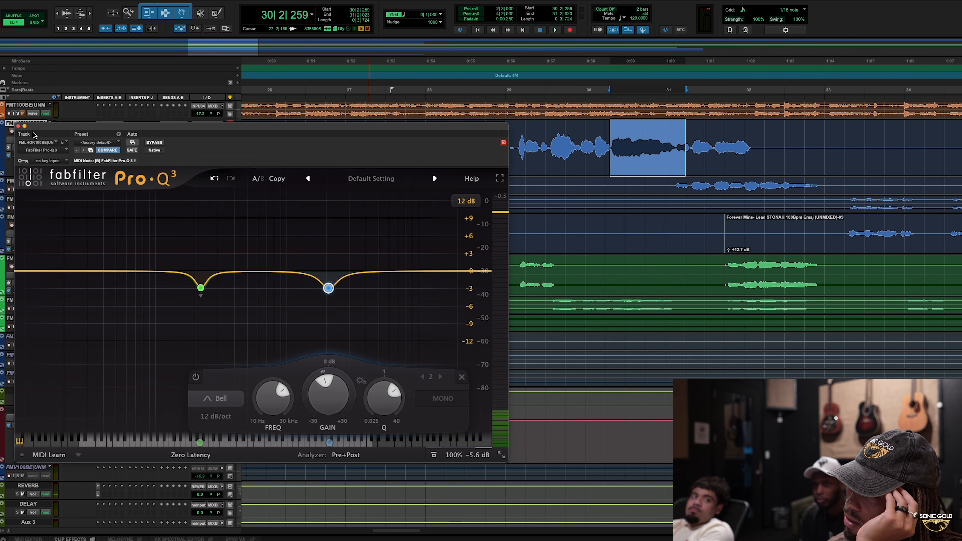
click(18, 126)
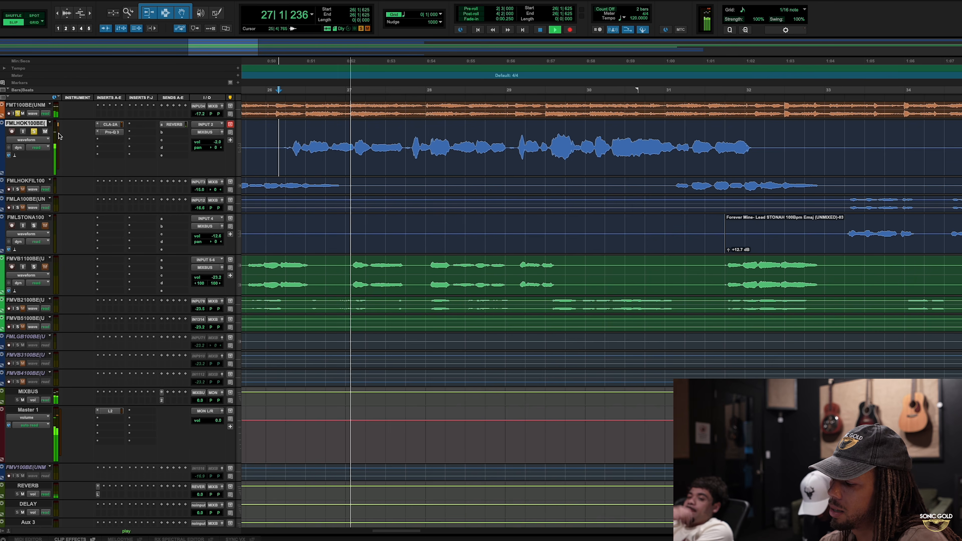
Raise the FMLHOK100BE lead hook fader to about -0.8 dB in the mixer and return to the edit view
key(ctrl+equal)
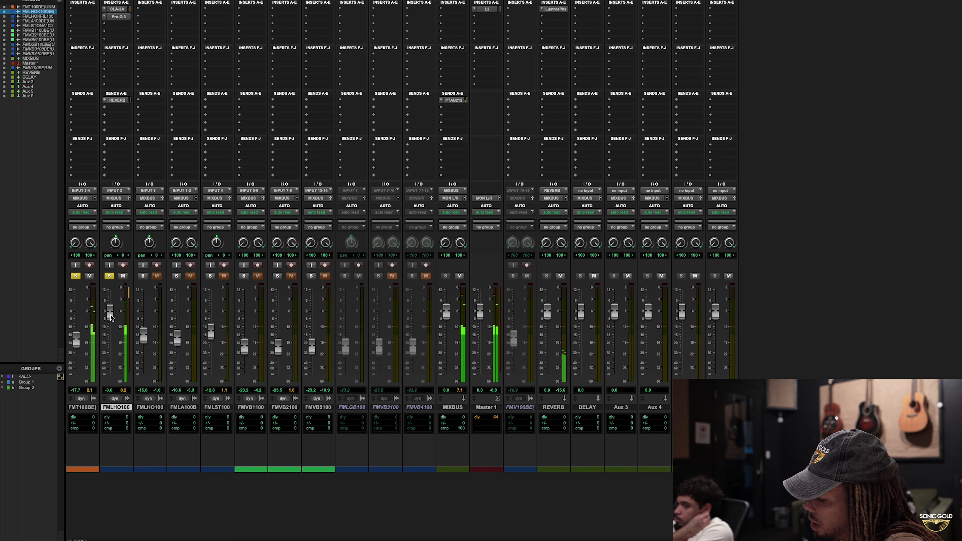
key(ctrl+equal)
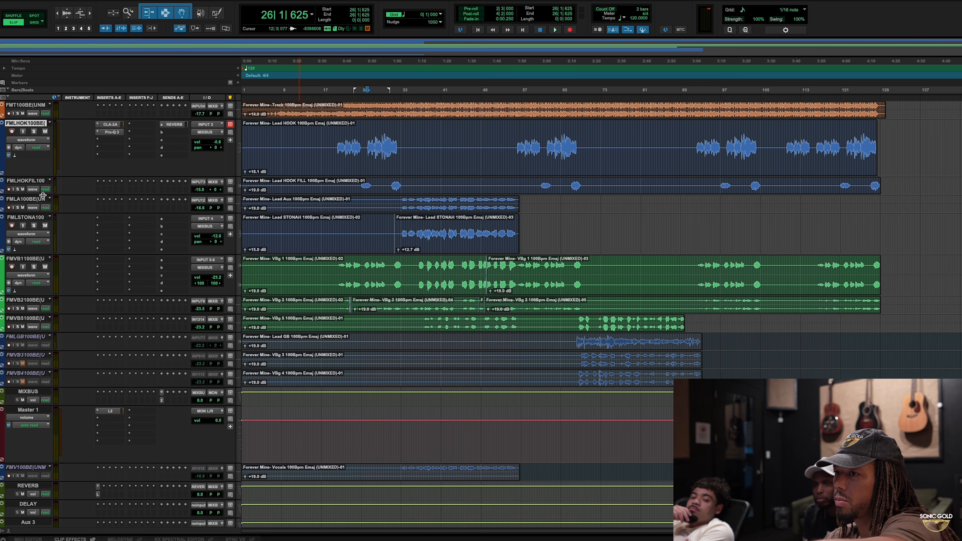
Enlarge the FMLHOKFIL100 track and copy the lead hook's CLA-2A and Pro-Q 3 inserts and REVERB send onto it
drag(43, 195, 42, 218)
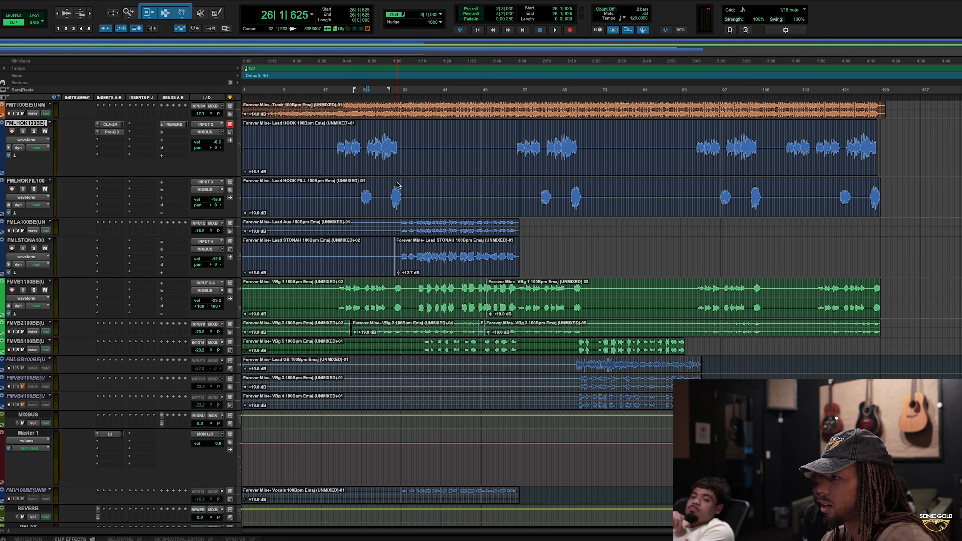
click(393, 191)
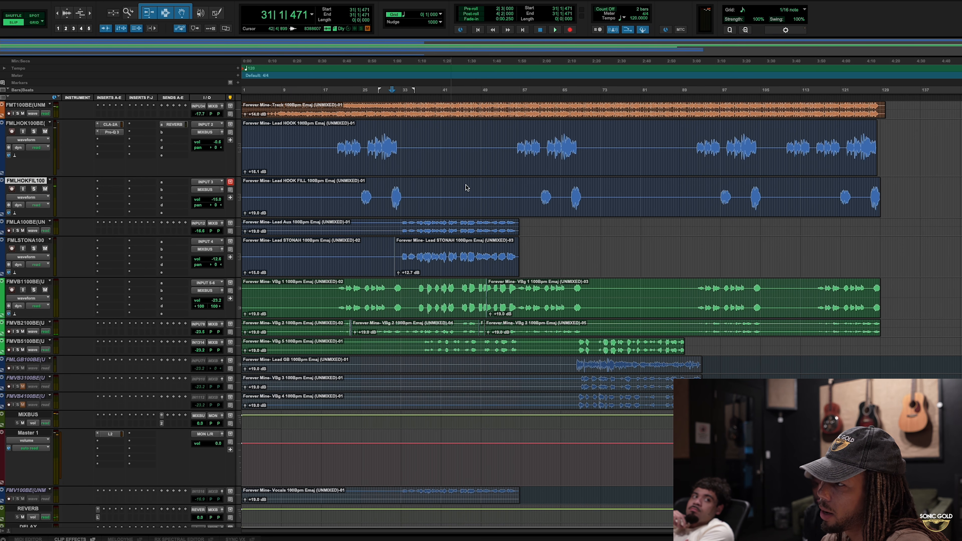
click(113, 124)
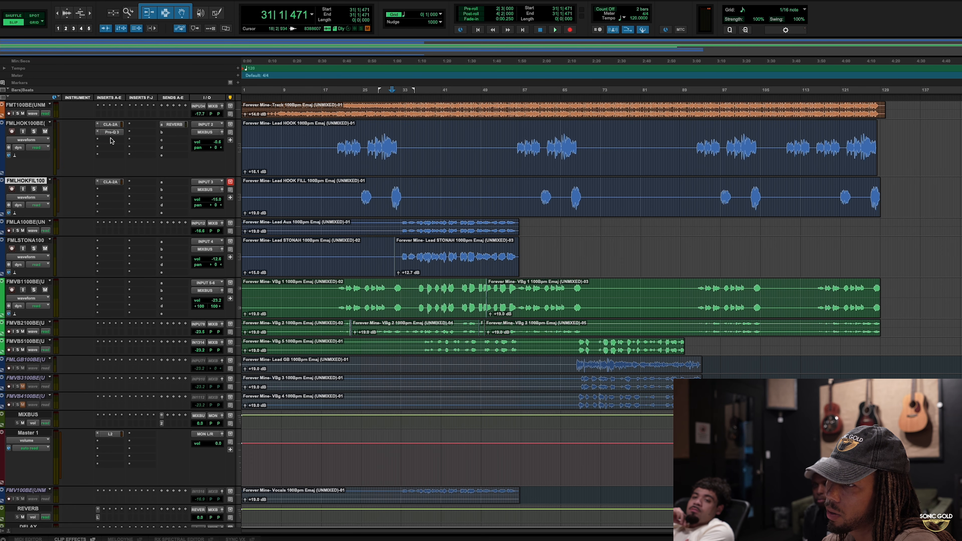
drag(119, 179, 120, 194)
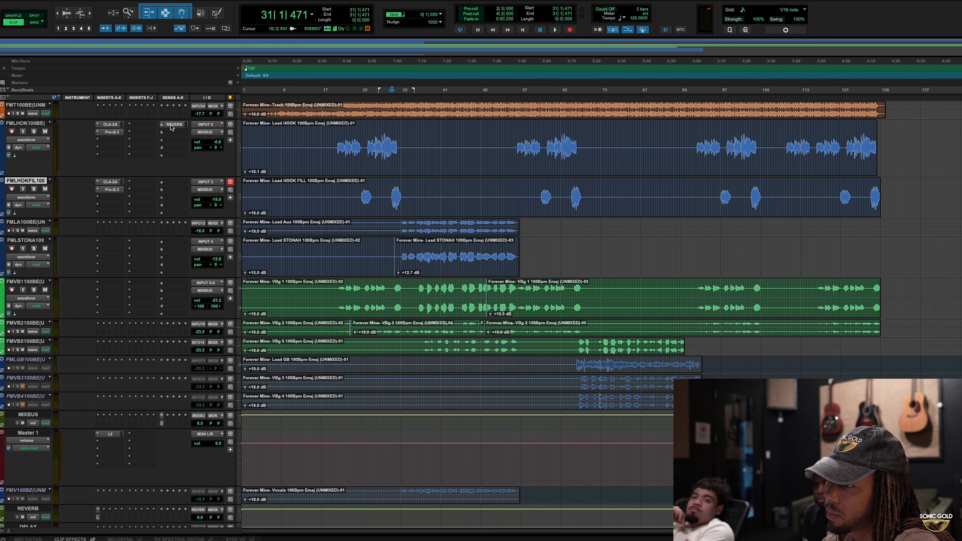
Play the hook fill phrase from 31|1|471 in the mix and raise the FMLHOKFIL100 volume to -12.3 dB
key(space)
key(super+bracketright)
key(super+bracketright)
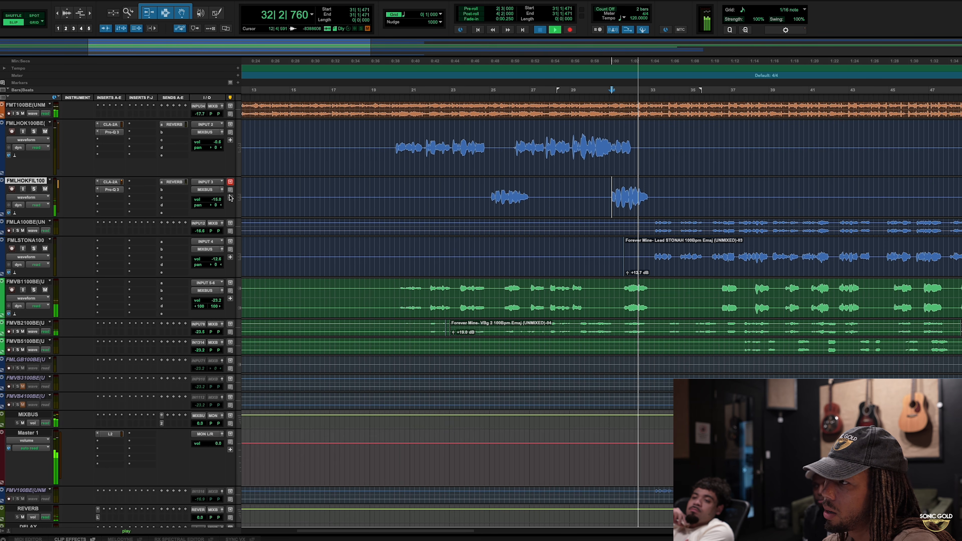
key(space)
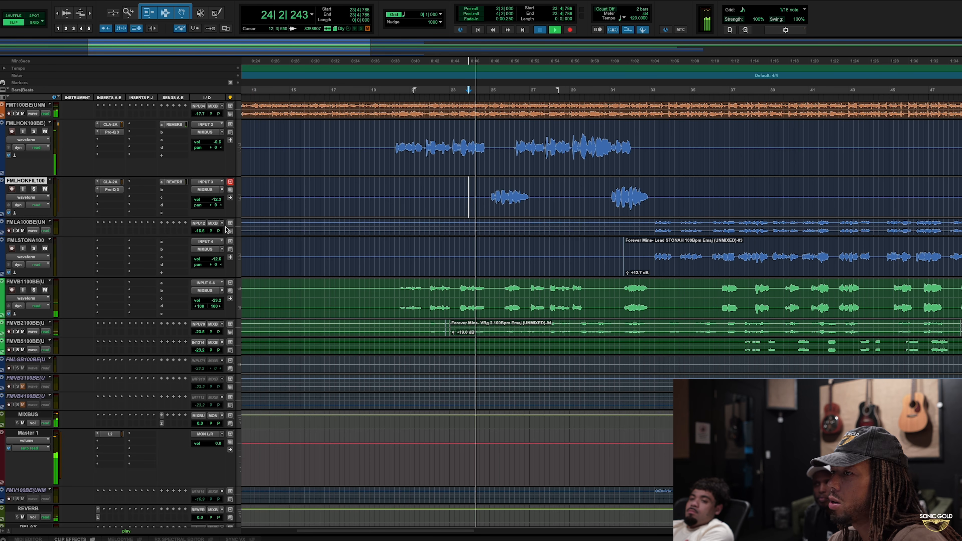
Play the hook fill phrase from 24|2|750 in the mix and raise the FMLHOKFIL100 volume to -3.8 dB
key(space)
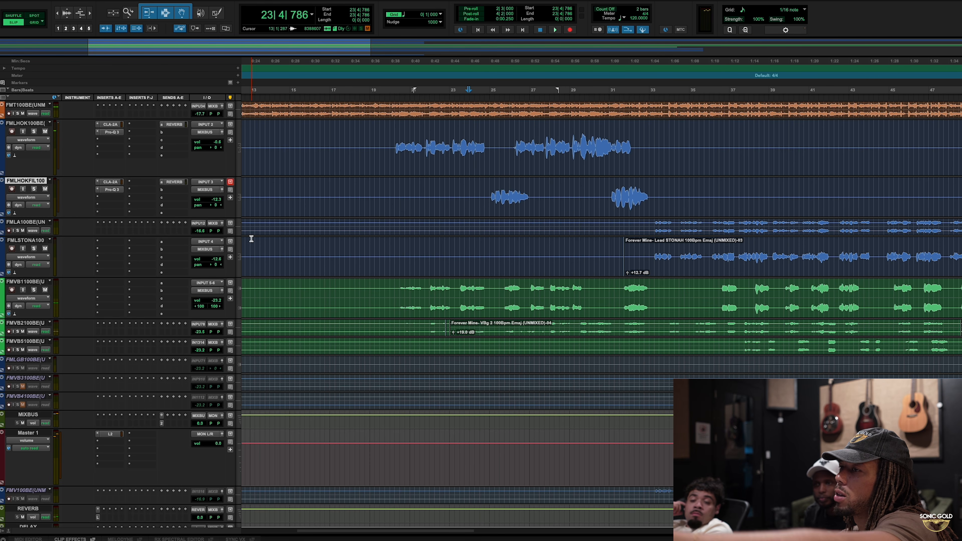
click(478, 191)
key(space)
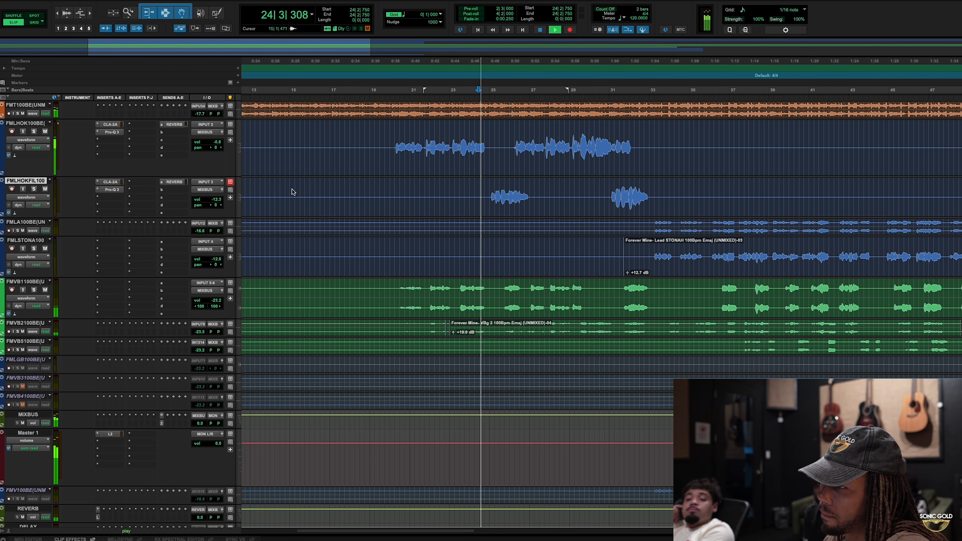
drag(212, 199, 219, 151)
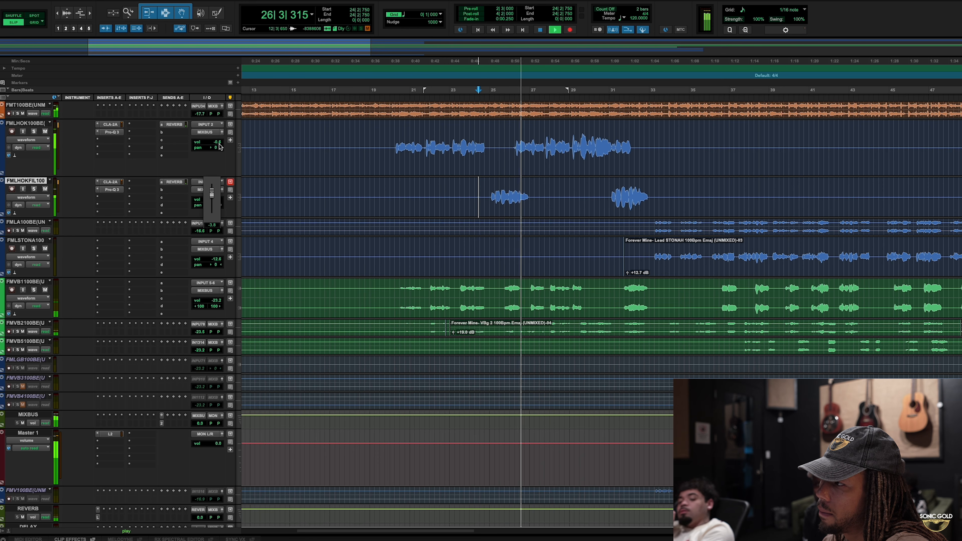
key(space)
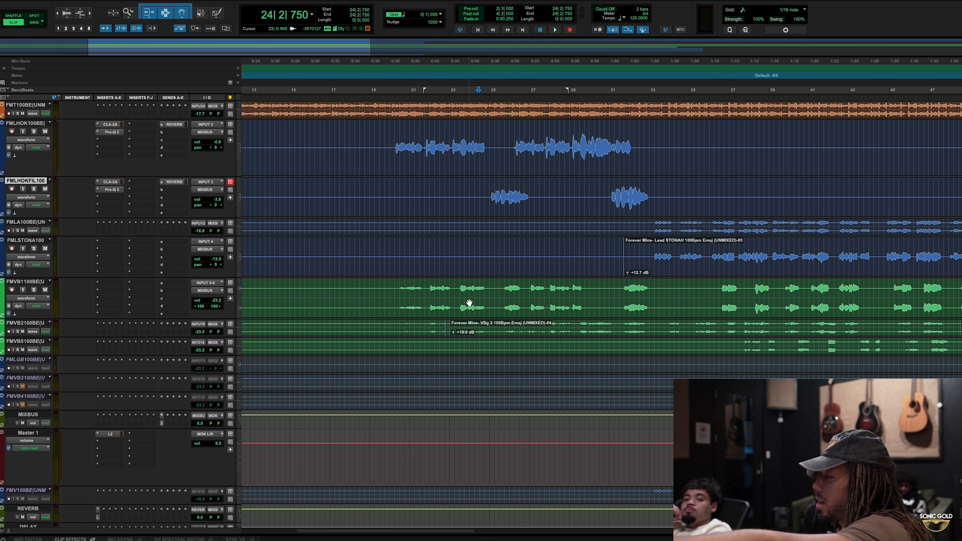
Audition the transition from the lead hook into the hook fill from 23|3|435 to check their level balance
click(465, 140)
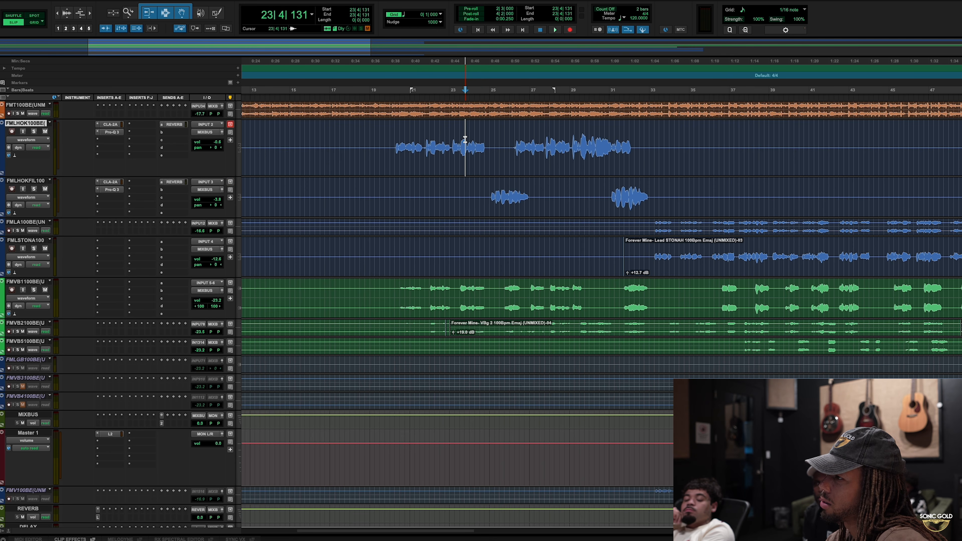
drag(487, 194, 539, 188)
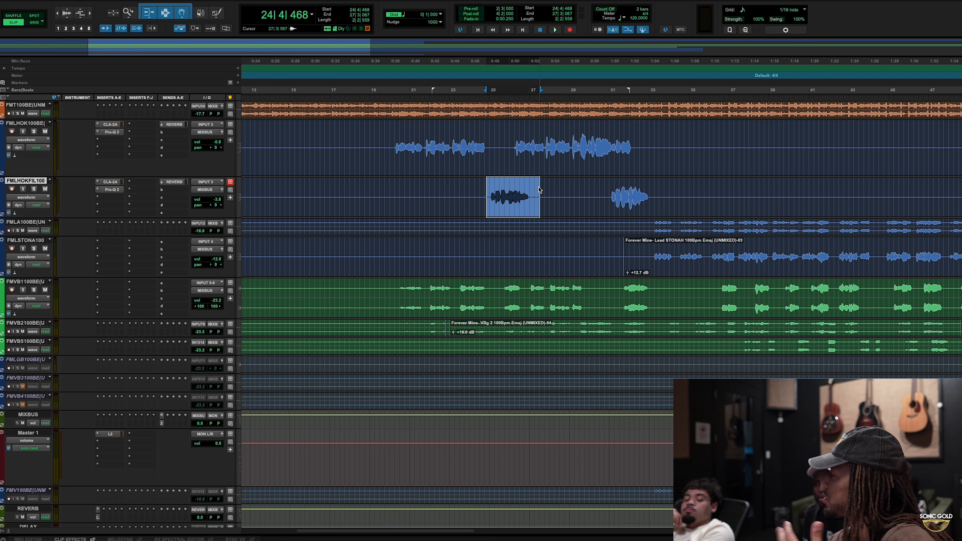
click(462, 134)
key(space)
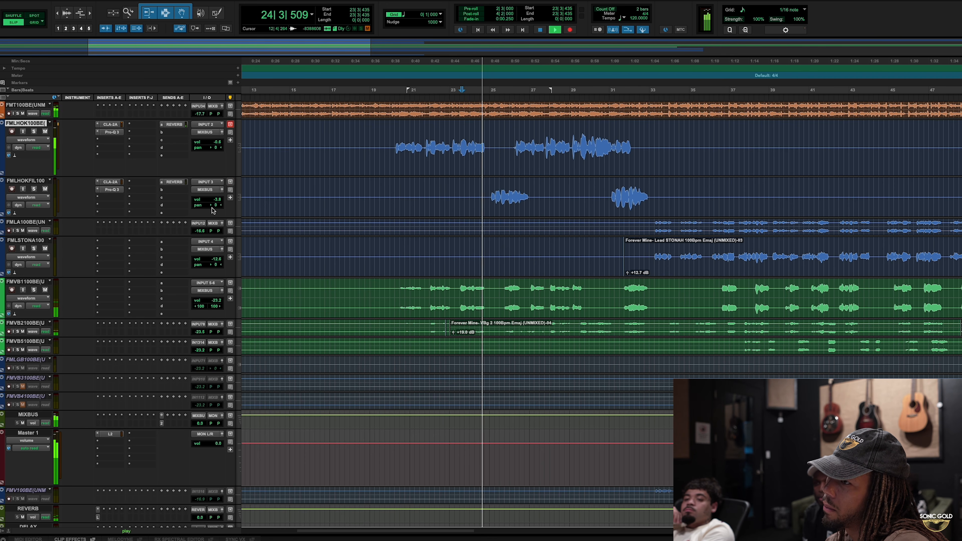
drag(216, 200, 217, 201)
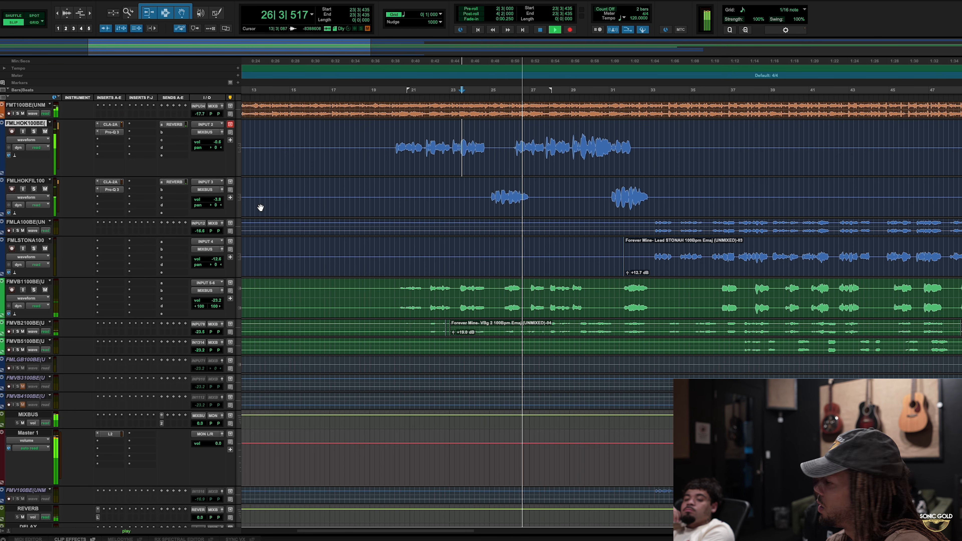
key(space)
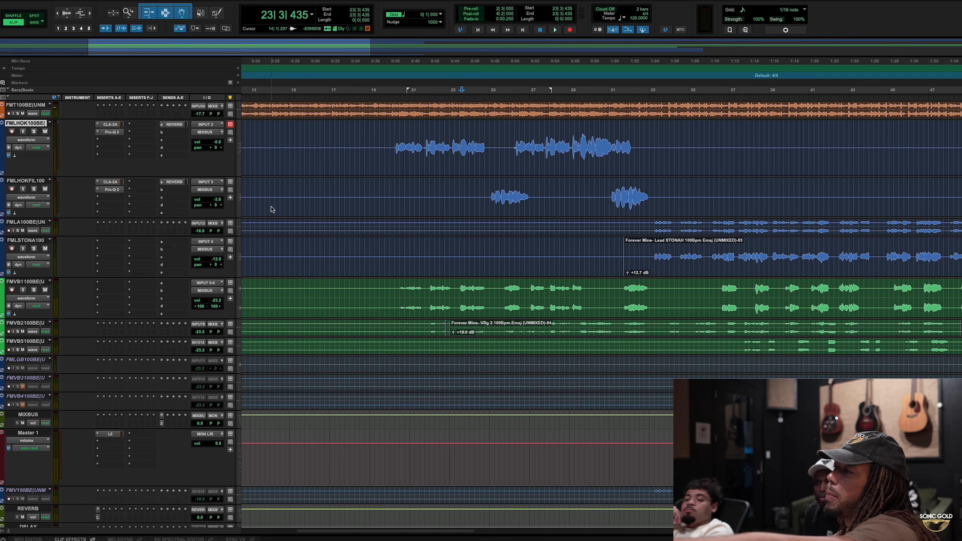
Show the mixer, insert H-Delay on the DELAY aux track and close the plug-in window
key(ctrl+equal)
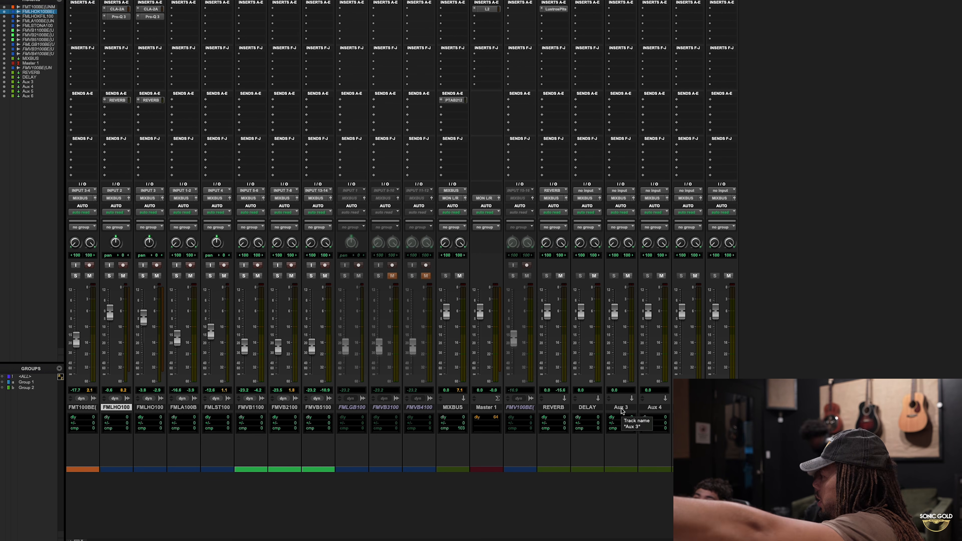
key(KP_Enter)
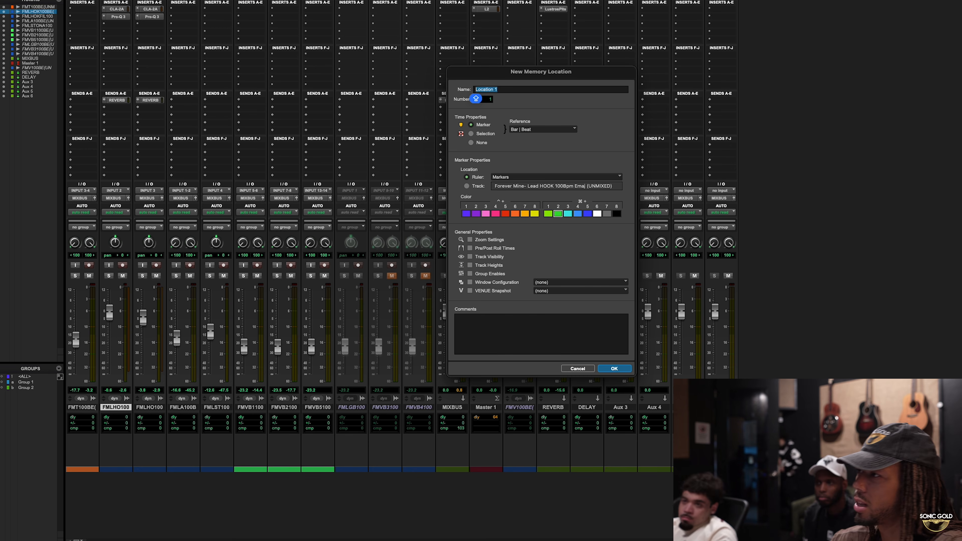
click(596, 370)
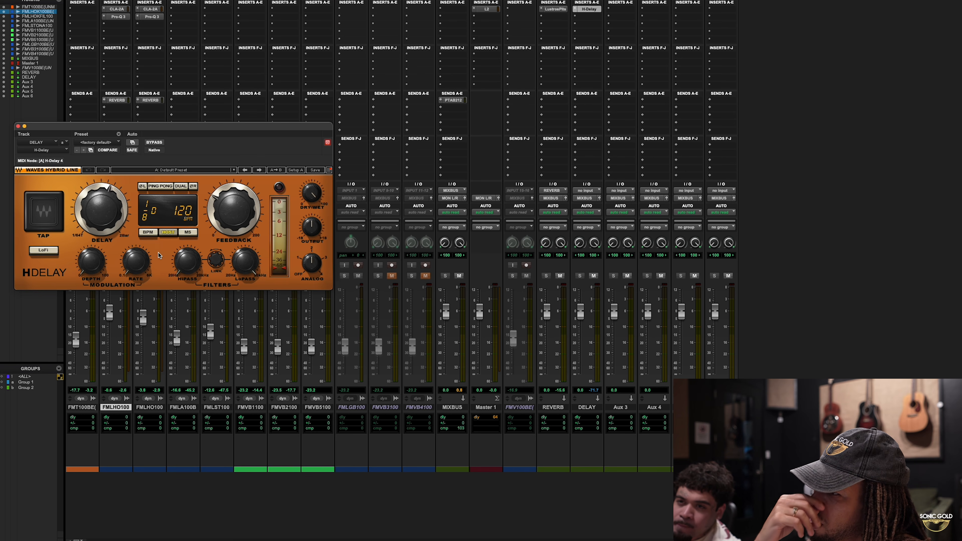
click(18, 127)
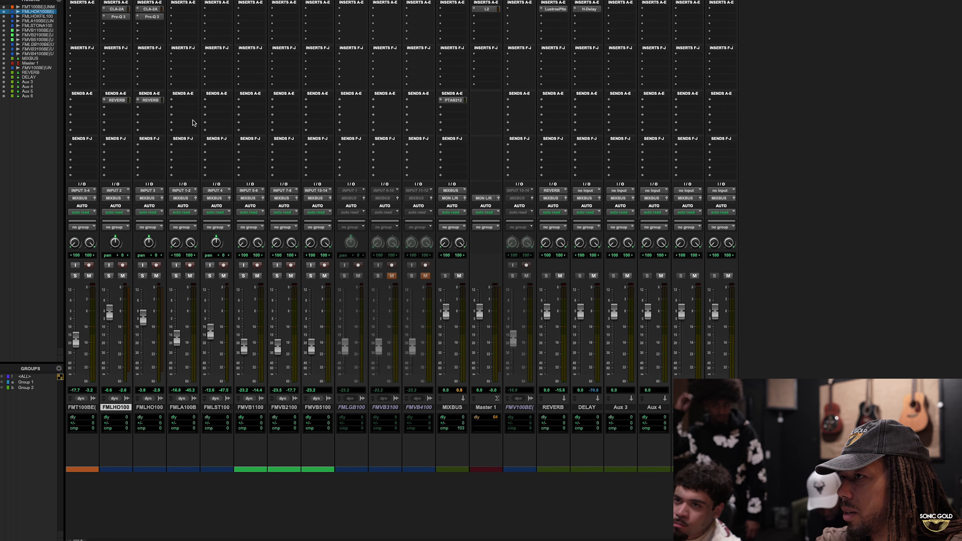
Add a second send from FMLHOKFIL100 to the DELAY track and solo the hook fill
click(138, 107)
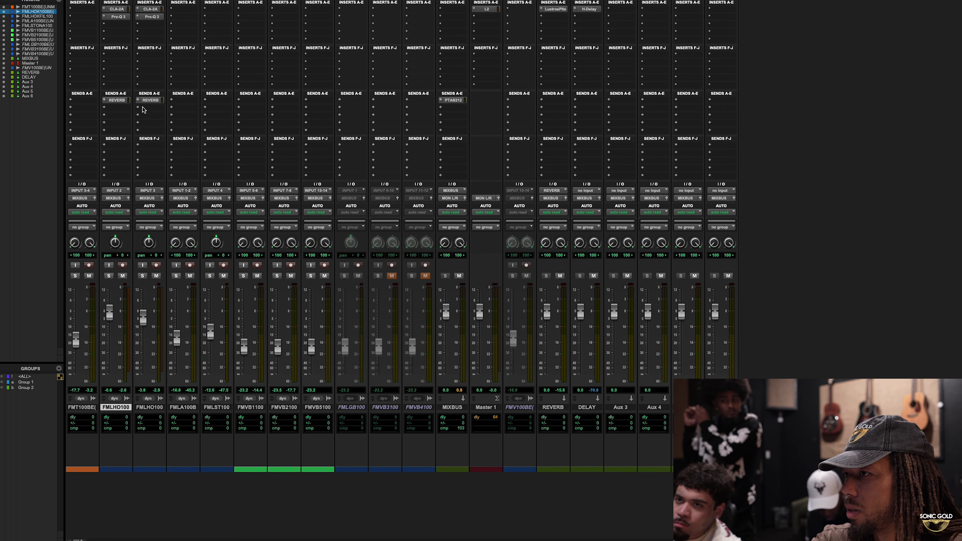
click(142, 108)
mouse_move(178, 110)
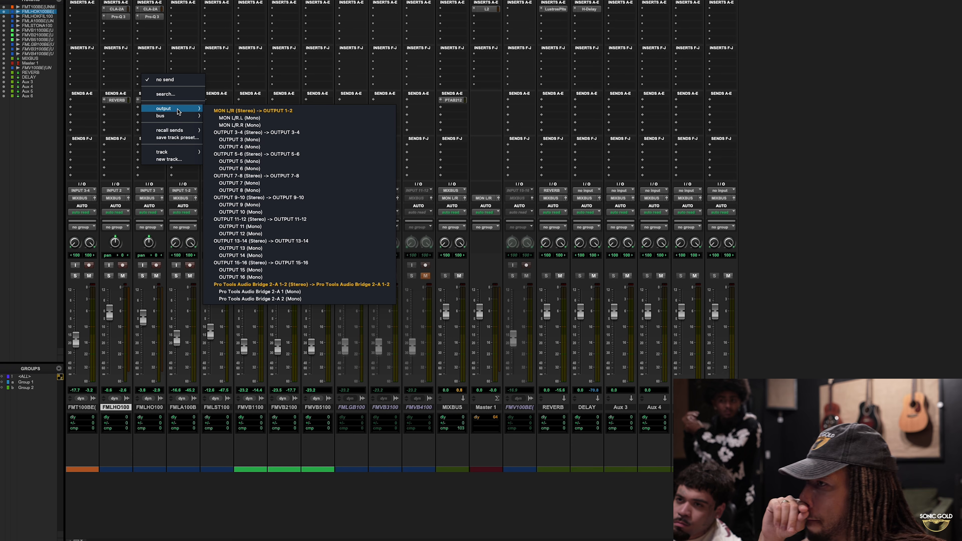
mouse_move(173, 152)
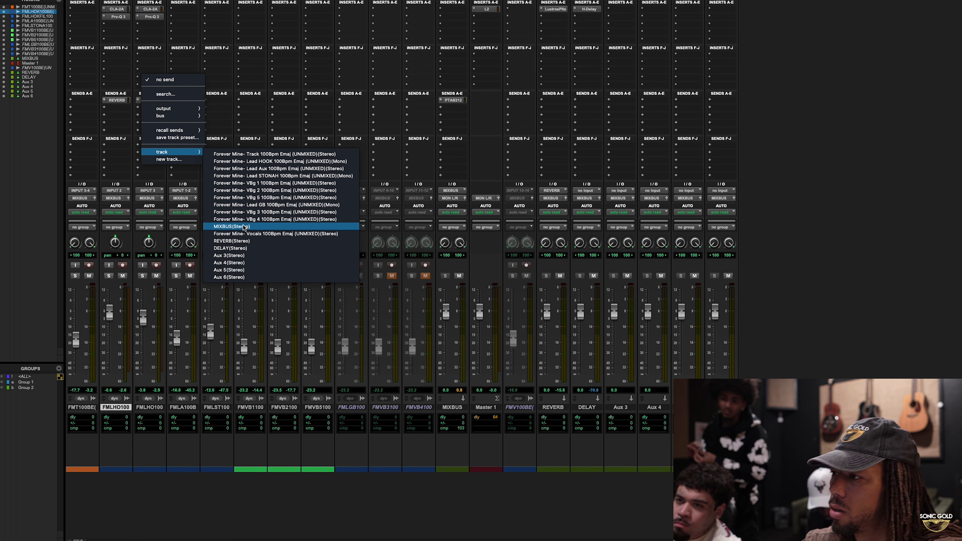
click(244, 241)
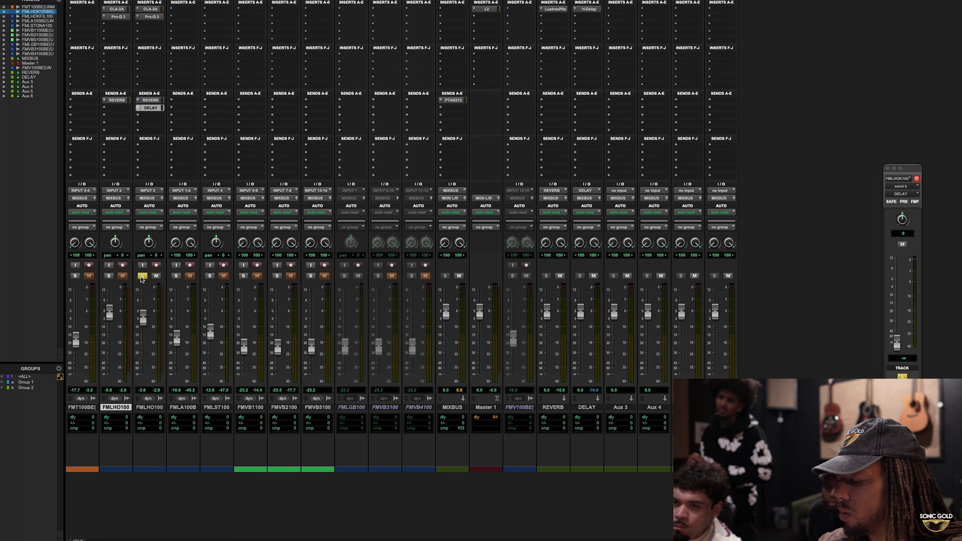
Return to the edit view, play the soloed fill from 24|4|059, set its DELAY send to about -18.6 dB and close the send window
key(super+equal)
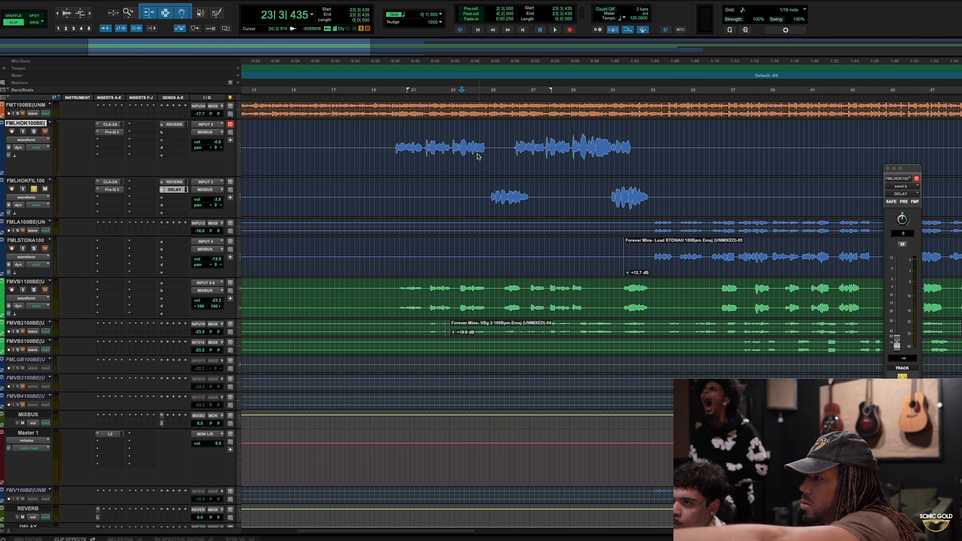
click(476, 165)
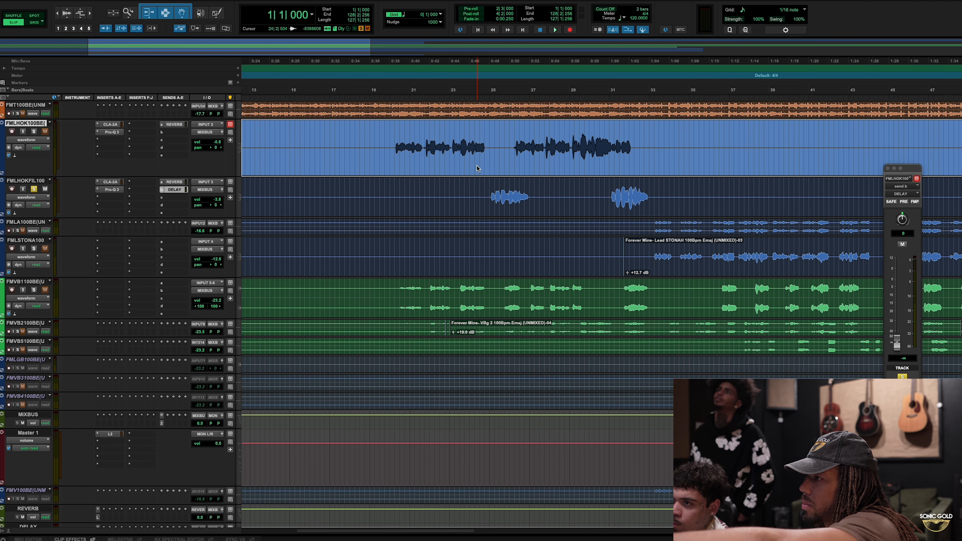
click(484, 91)
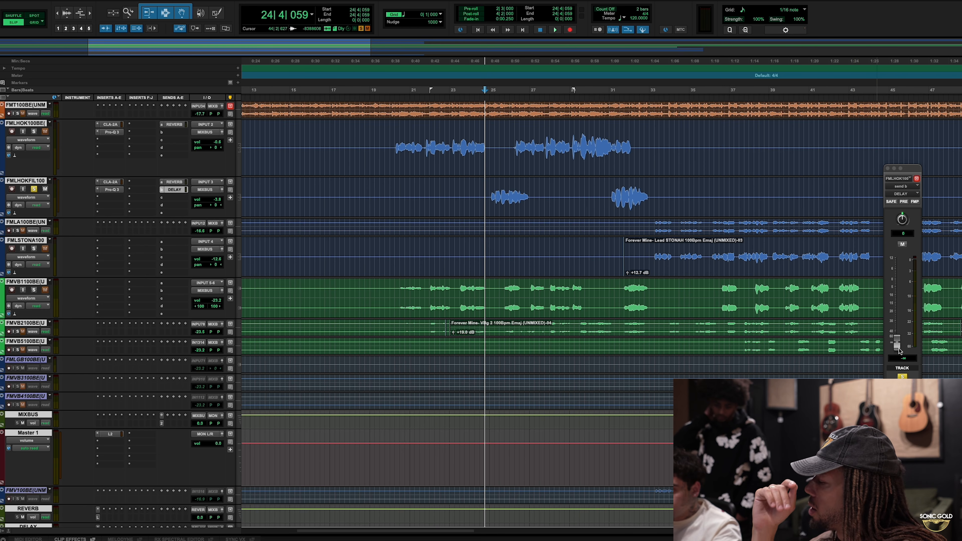
key(space)
drag(897, 343, 898, 305)
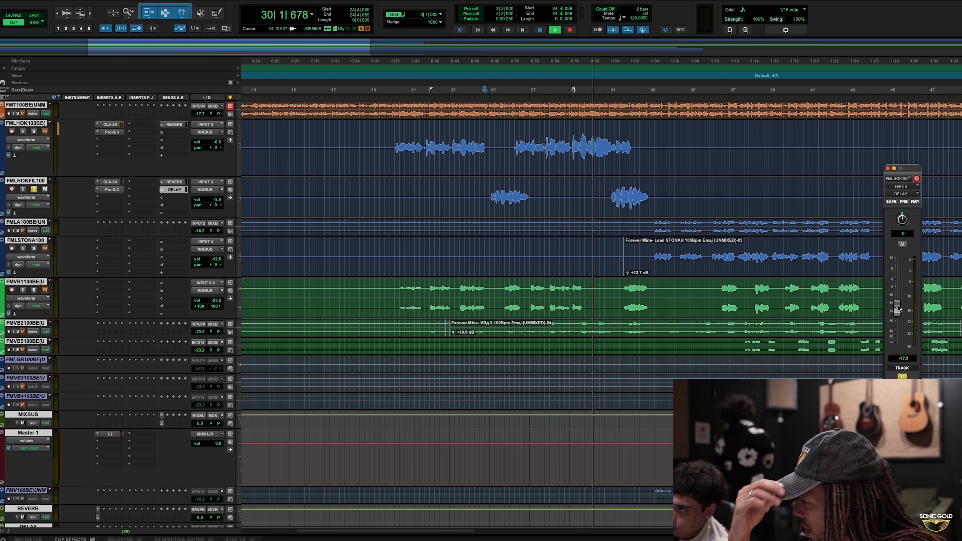
drag(898, 308, 897, 316)
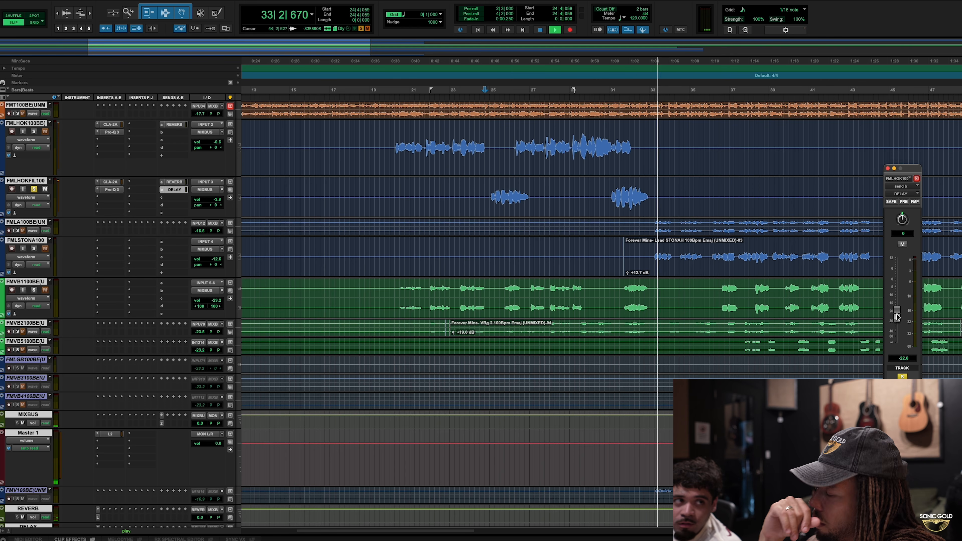
key(space)
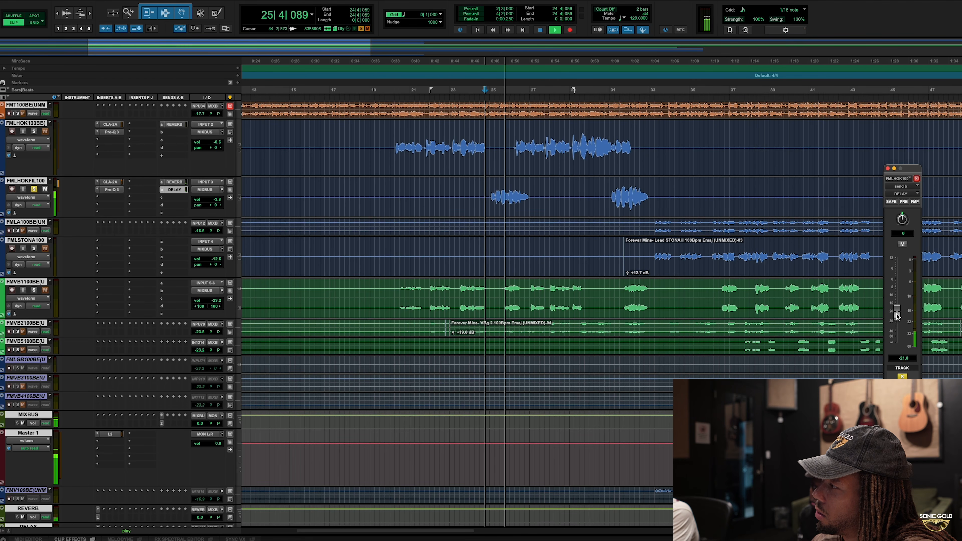
drag(897, 316, 898, 313)
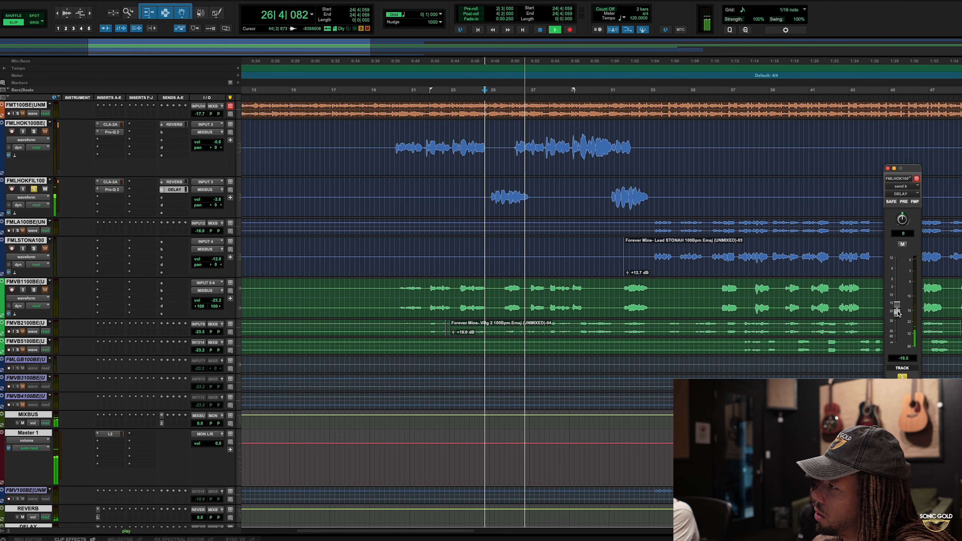
key(space)
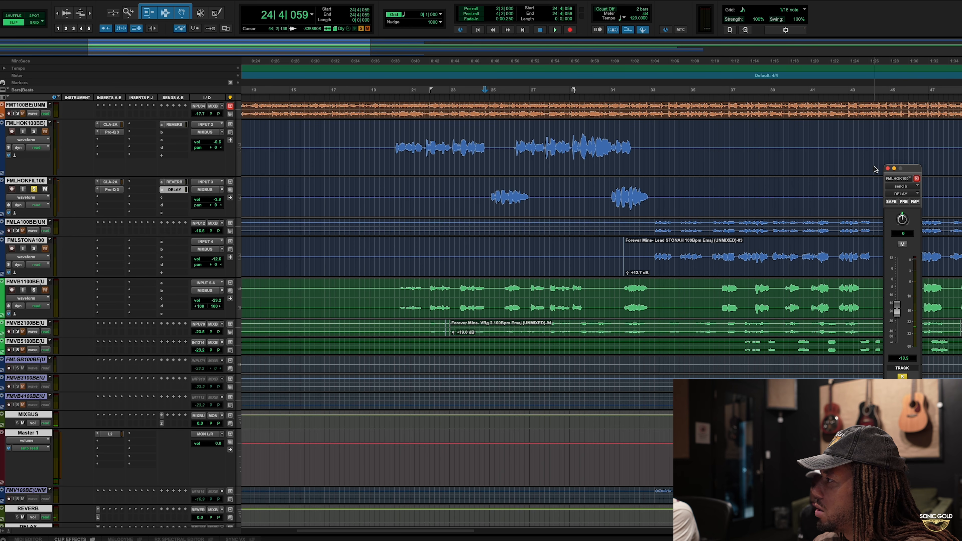
click(887, 168)
Solo the lead hook and the FMT100BE music track alongside the fill and play them together from 24|1|154
click(33, 131)
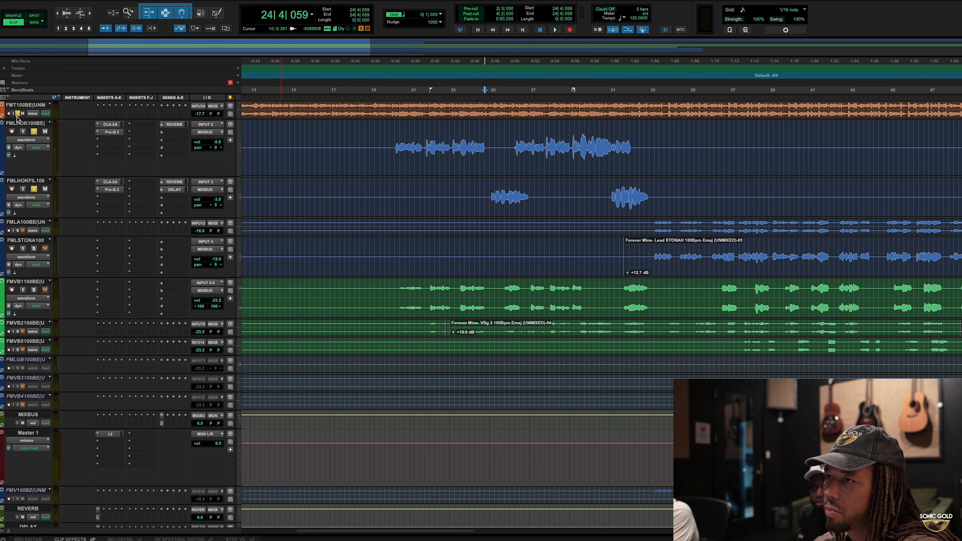
click(470, 117)
key(space)
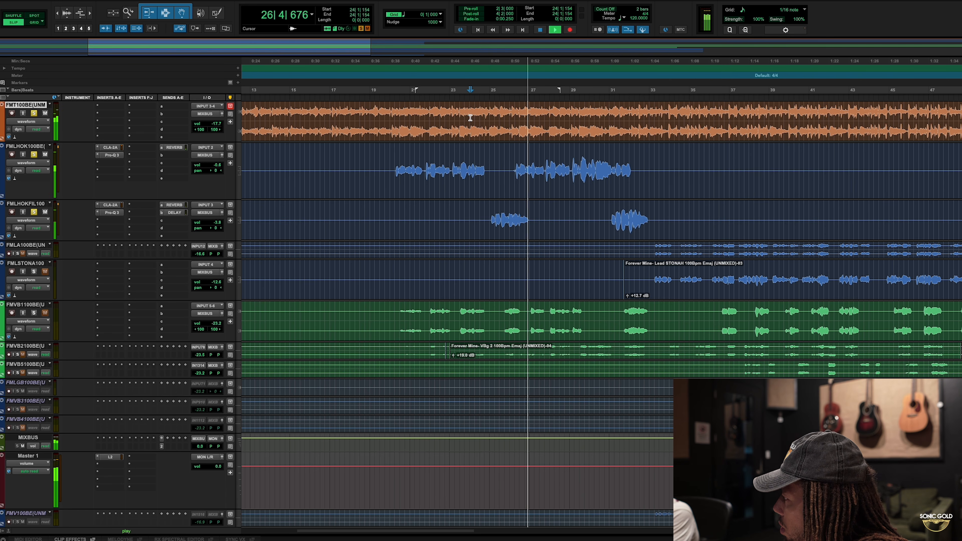
key(space)
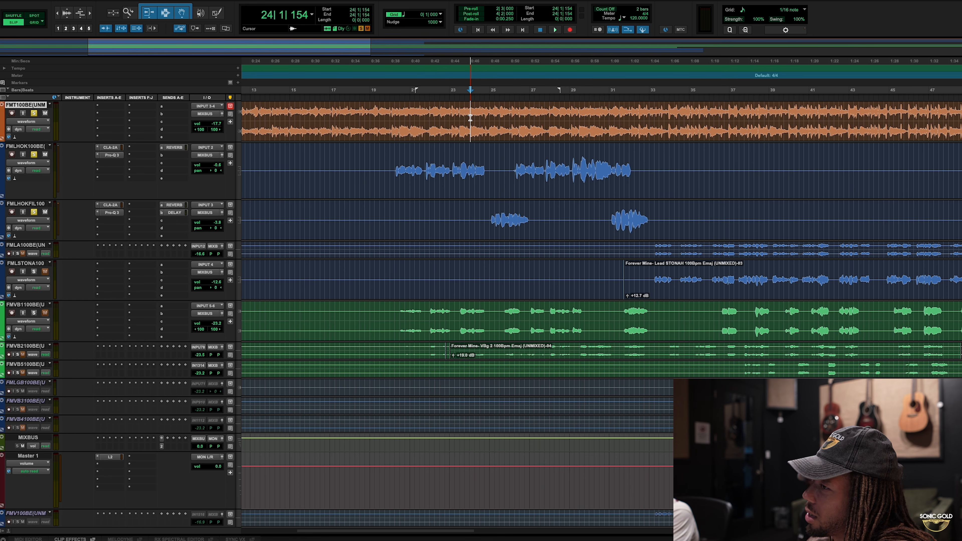
Compare the hook fill from 23|3|353 with its DELAY send muted and then active again
drag(484, 217, 564, 224)
click(552, 220)
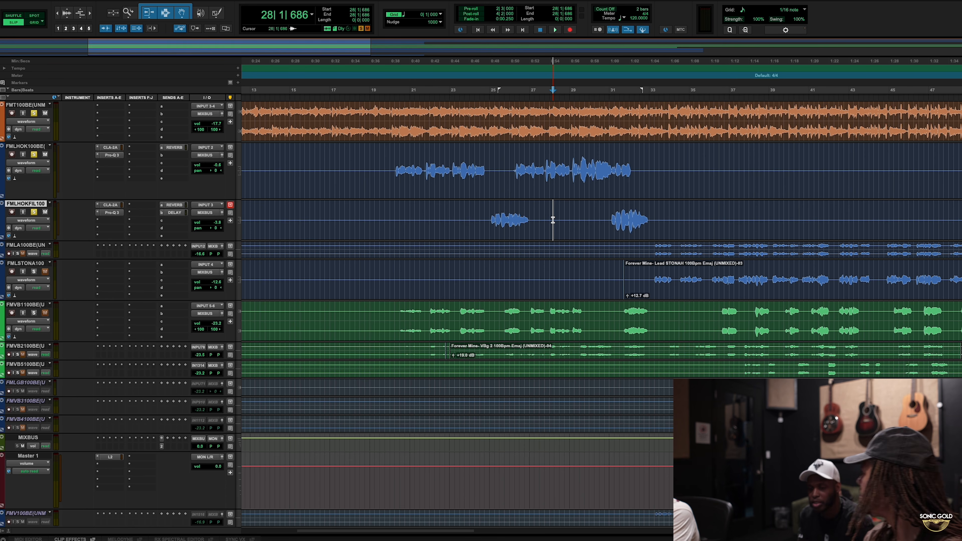
click(468, 218)
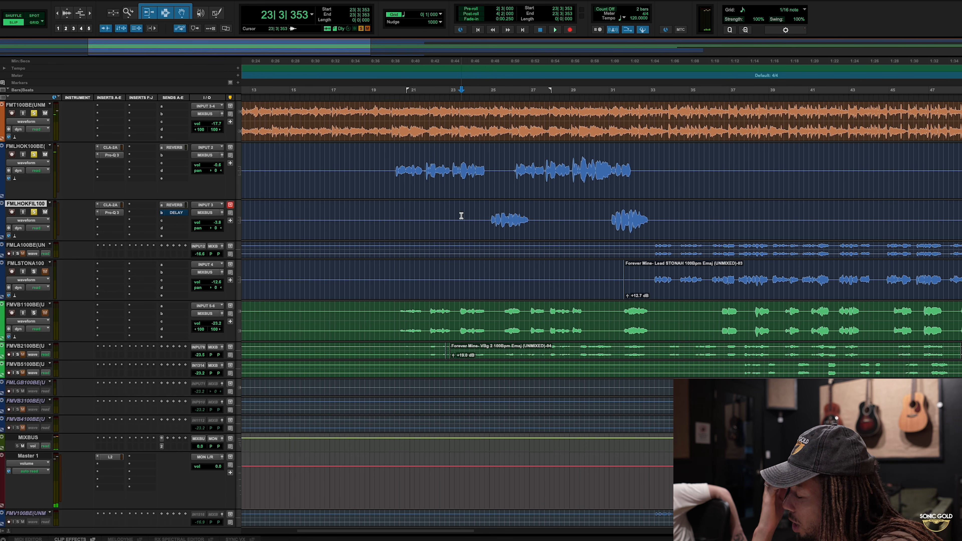
key(space)
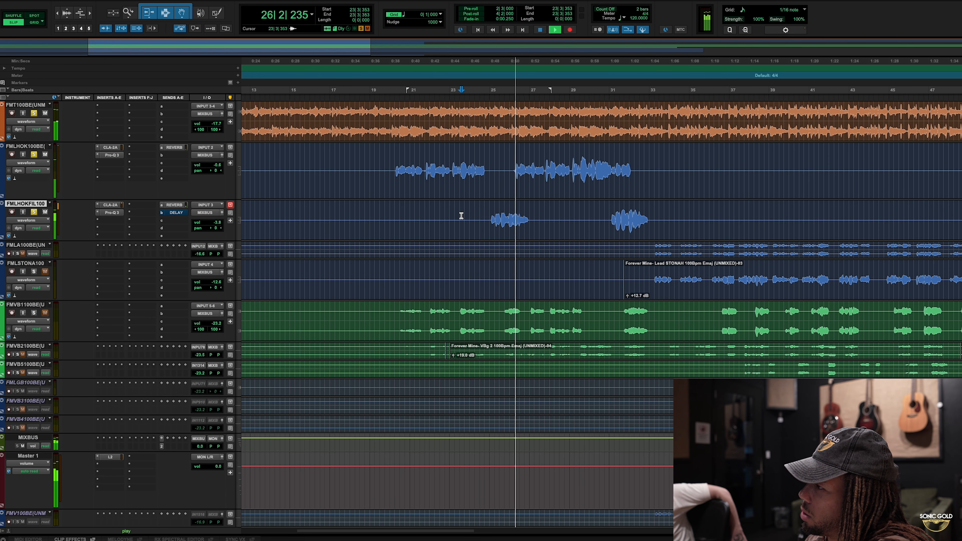
key(space)
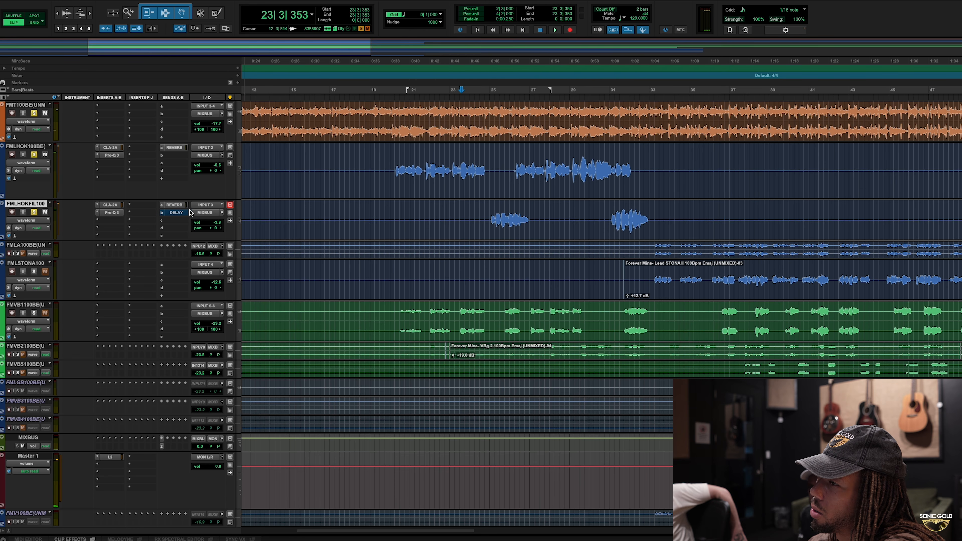
key(space)
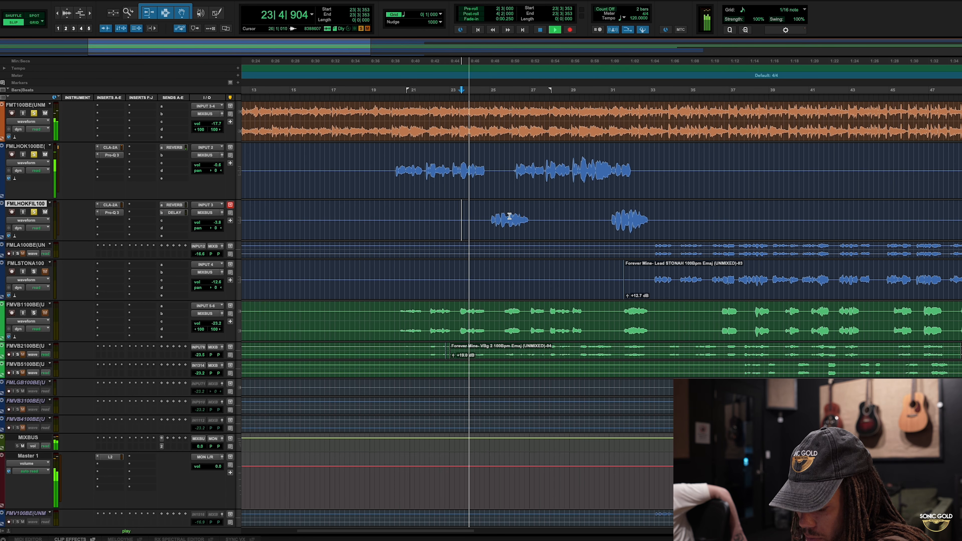
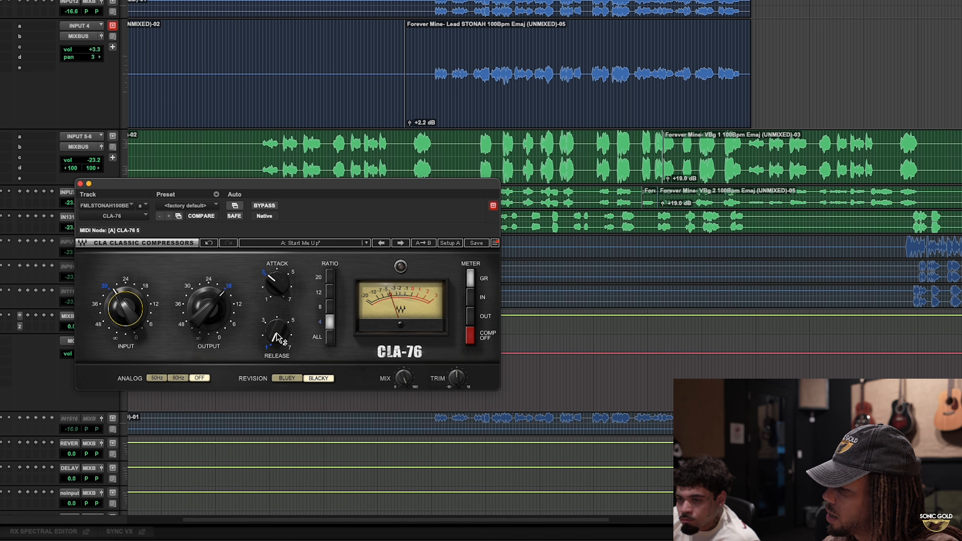
Set the CLA-76 compressor's release on the Lead STONAH track to 1.00 during playback
drag(276, 334, 277, 290)
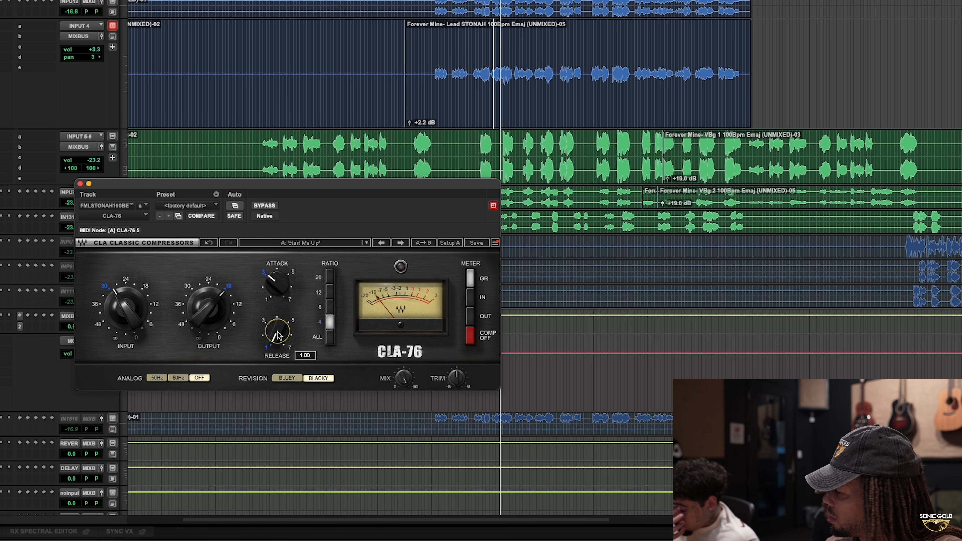
Set the CLA-76 release on the Lead STONAH track to about 5.95 and readjust the attack after trying 7.00
drag(280, 336, 282, 320)
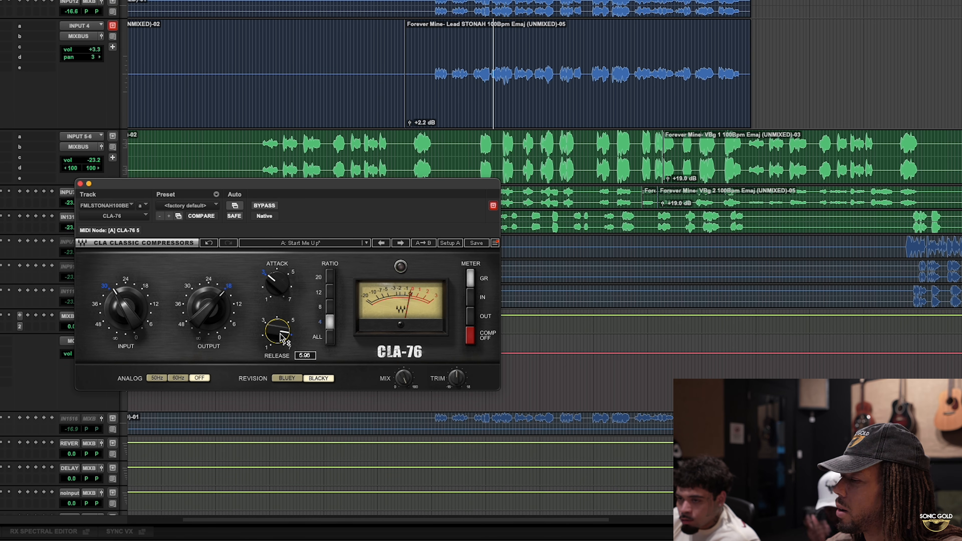
drag(290, 184, 344, 153)
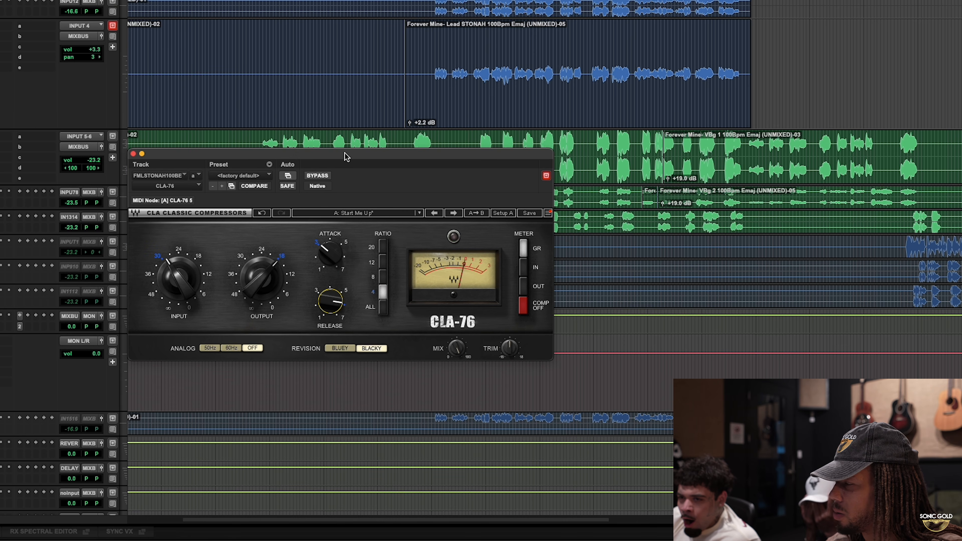
mouse_move(180, 288)
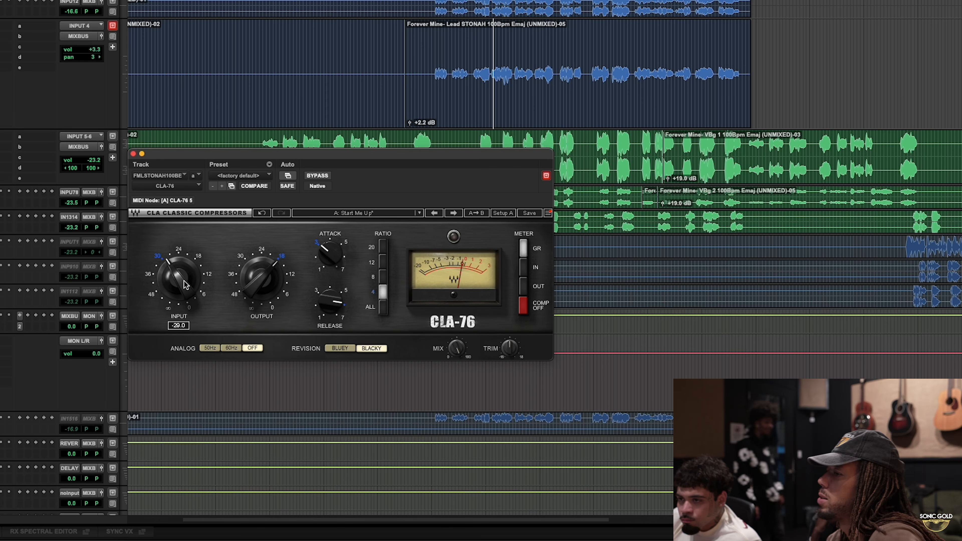
drag(329, 253, 330, 204)
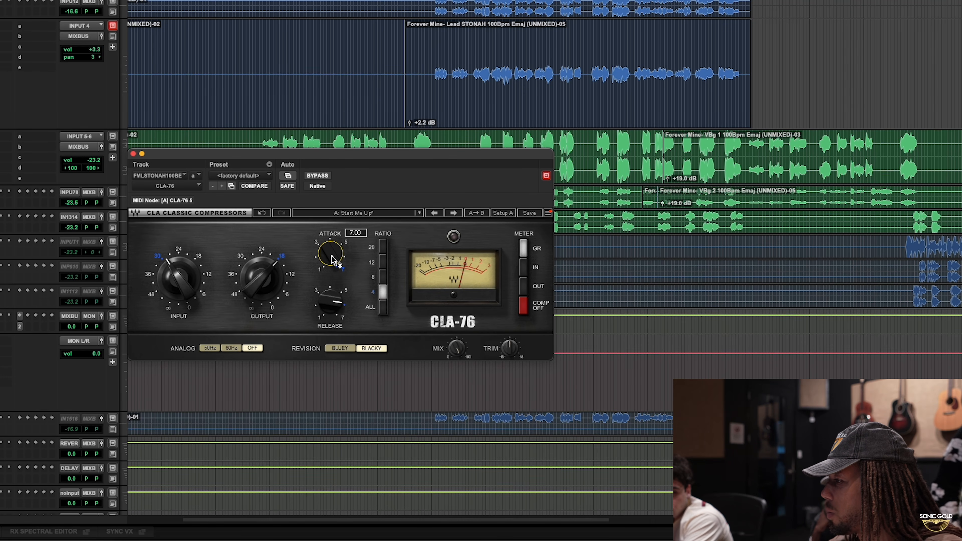
drag(330, 260, 331, 299)
Compare the Lead STONAH vocal with the CLA-76 bypassed and active during playback, and fine-tune the compressor's output to match levels
key(space)
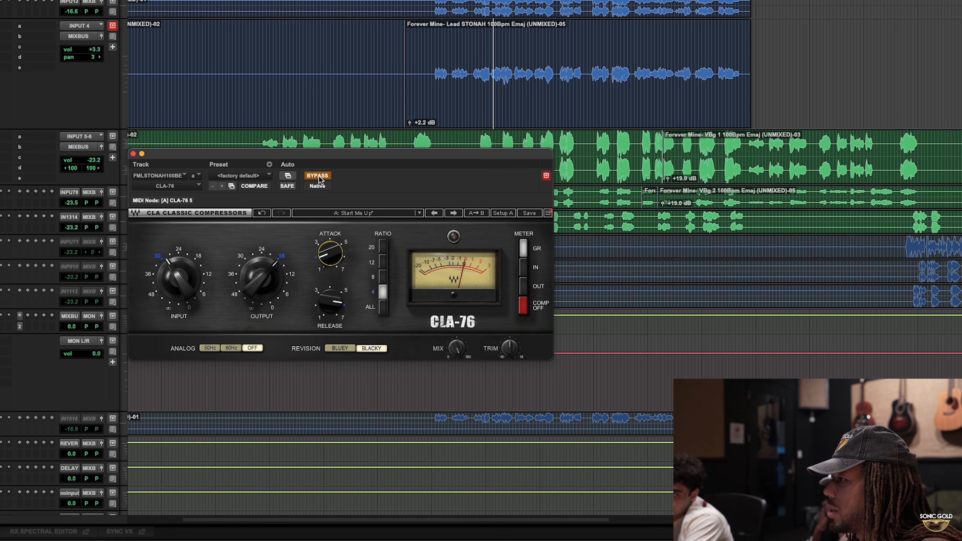
key(space)
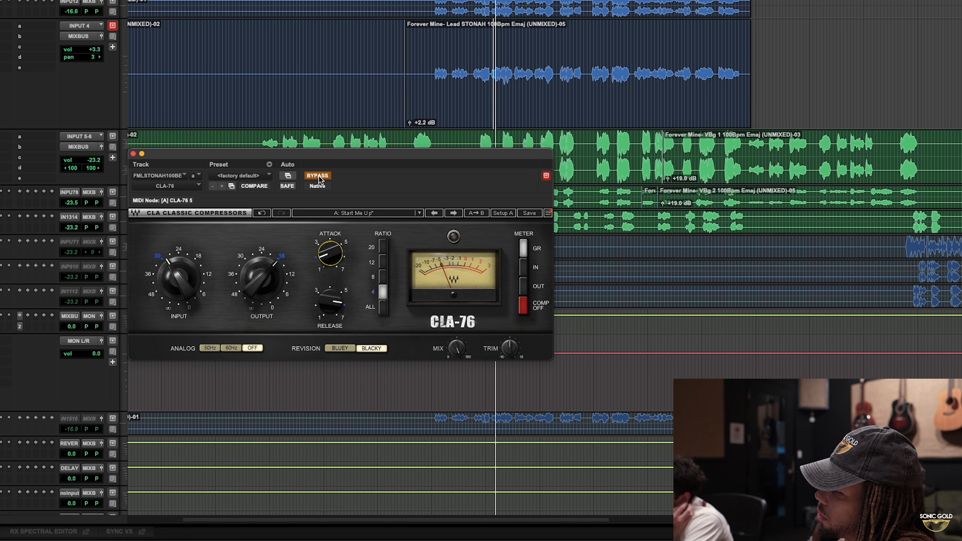
drag(262, 279, 262, 279)
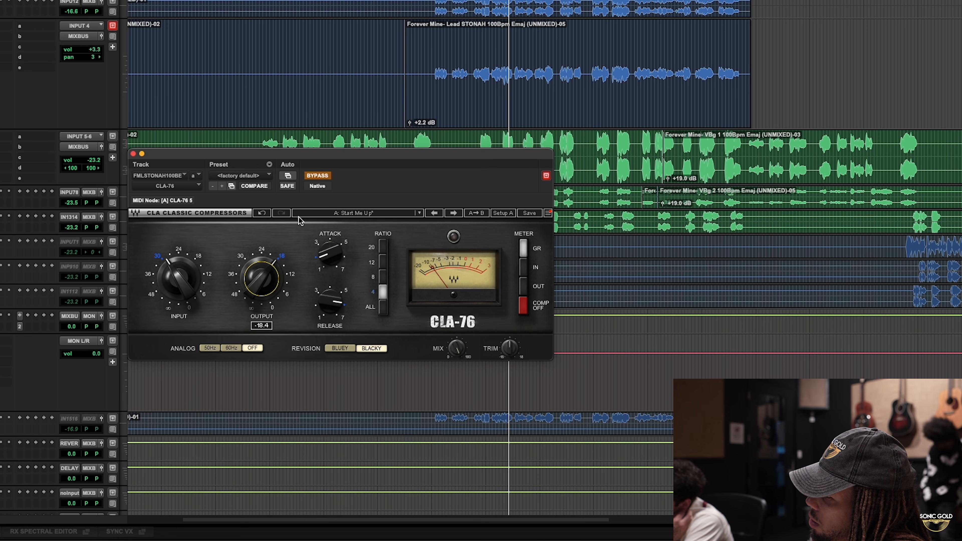
click(317, 175)
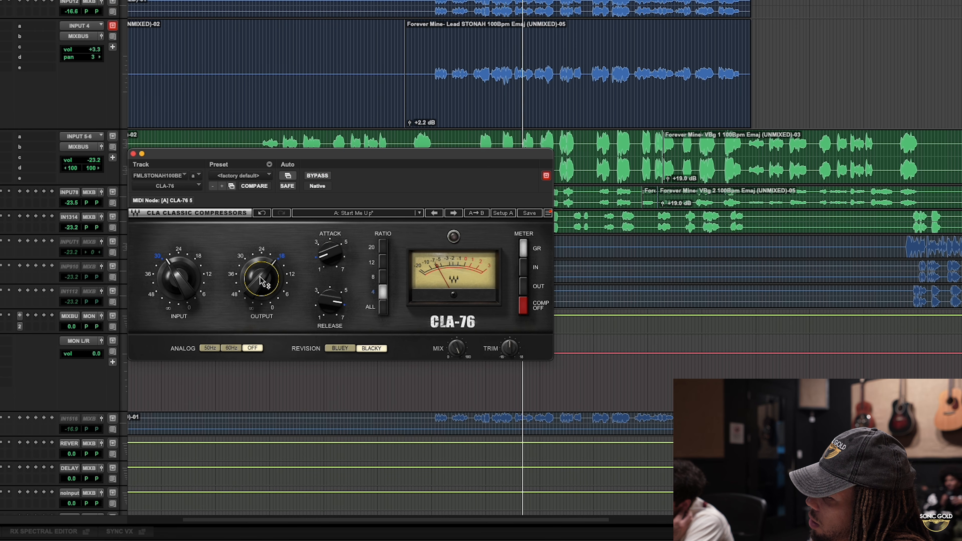
drag(262, 278, 261, 281)
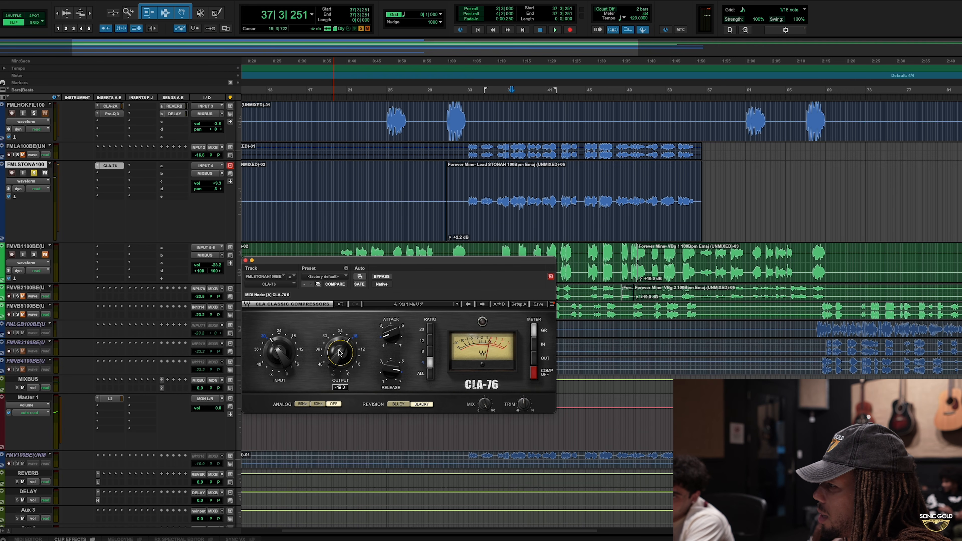
Move the CLA-76 window clear of the Lead STONAH clips and fine-tune its output level again during playback
drag(381, 265, 774, 140)
click(775, 144)
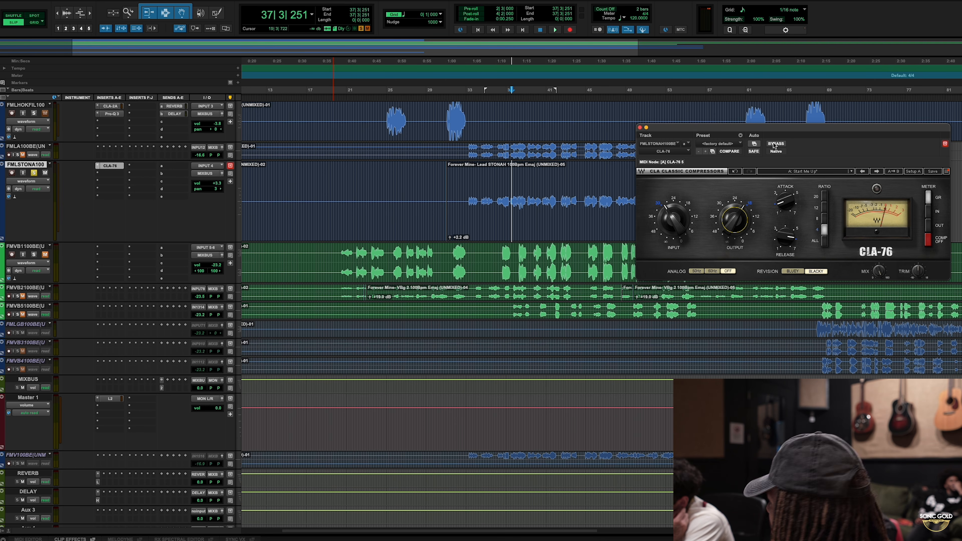
key(space)
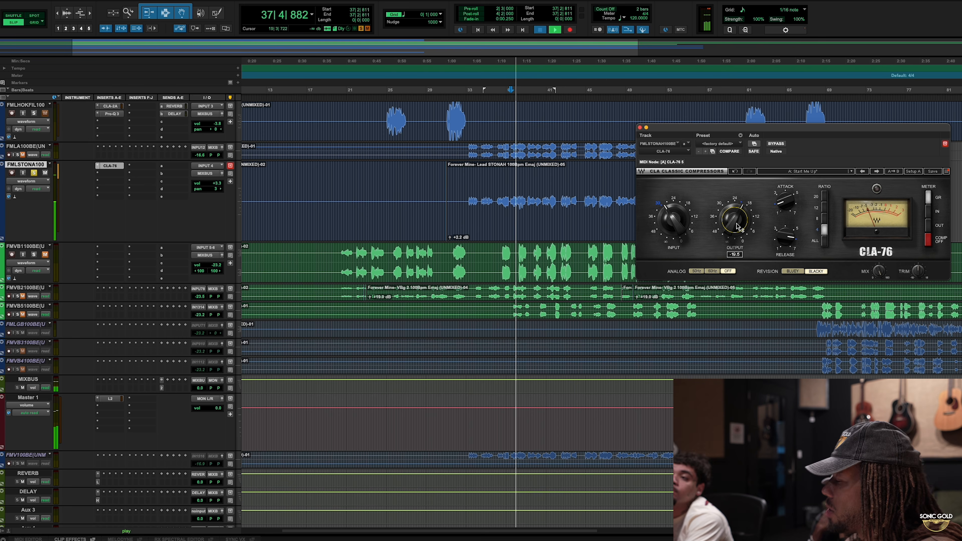
key(space)
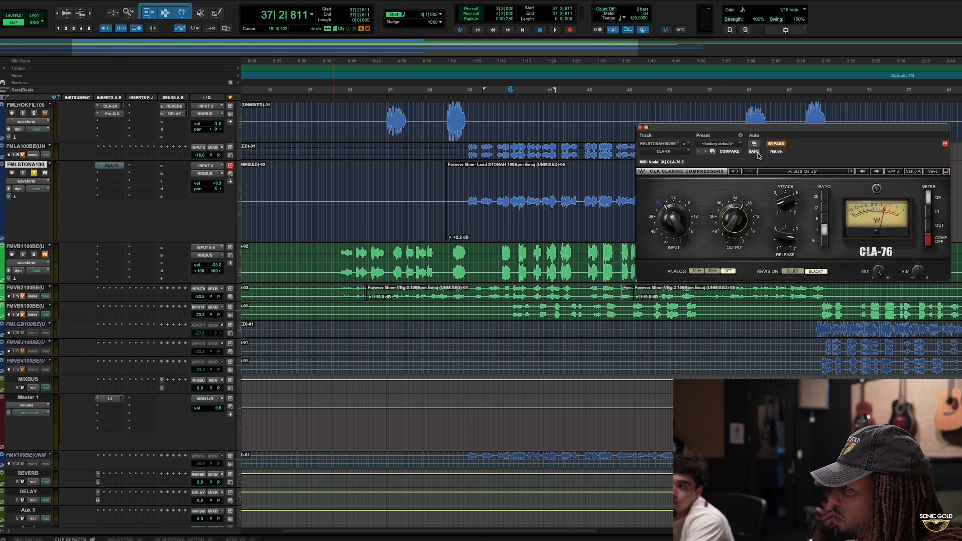
Replay the soloed vocal from 37|2|811 with the CLA-76 bypassed and then active, and close the compressor window
key(space)
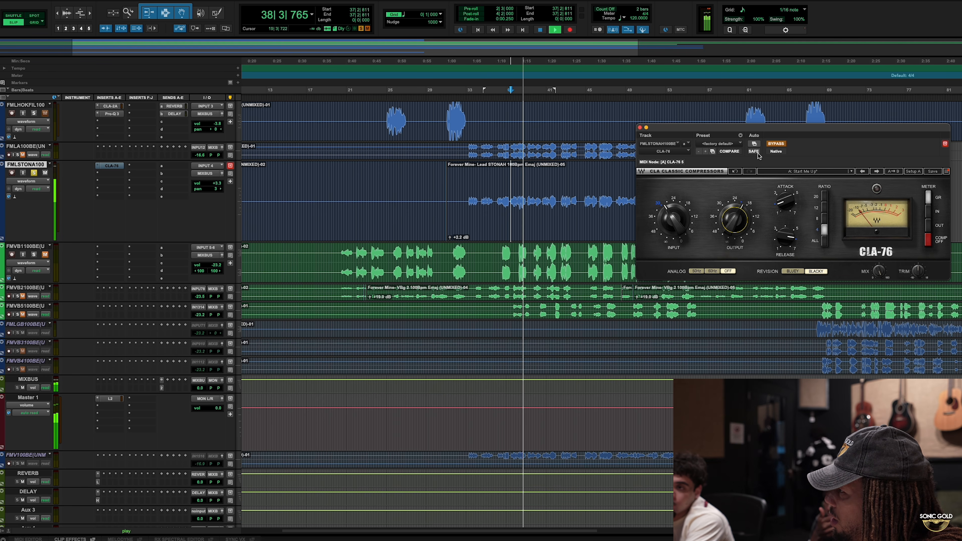
key(space)
click(775, 143)
key(space)
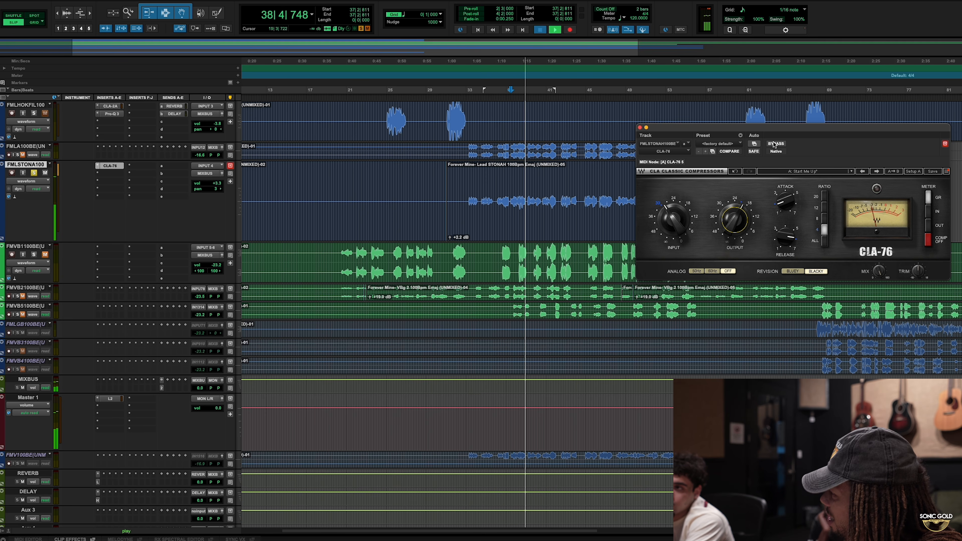
key(space)
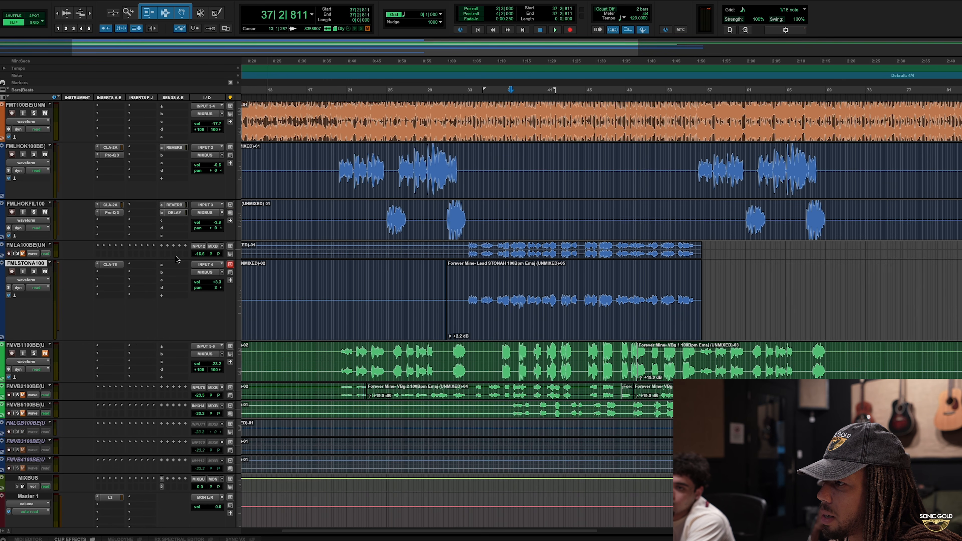
Add a REVERB send to the Lead STONAH track, then solo the track and play it from 37|2|811
drag(176, 265, 177, 265)
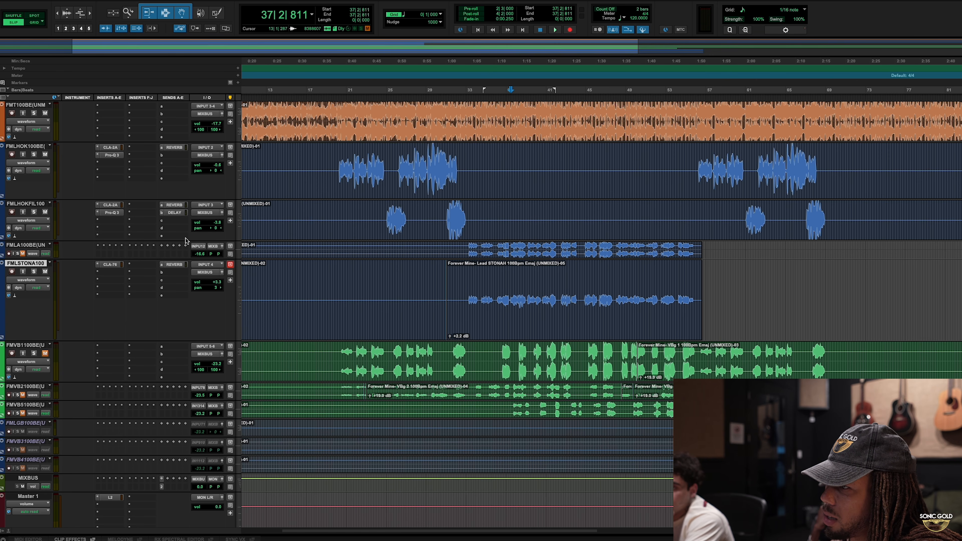
click(180, 265)
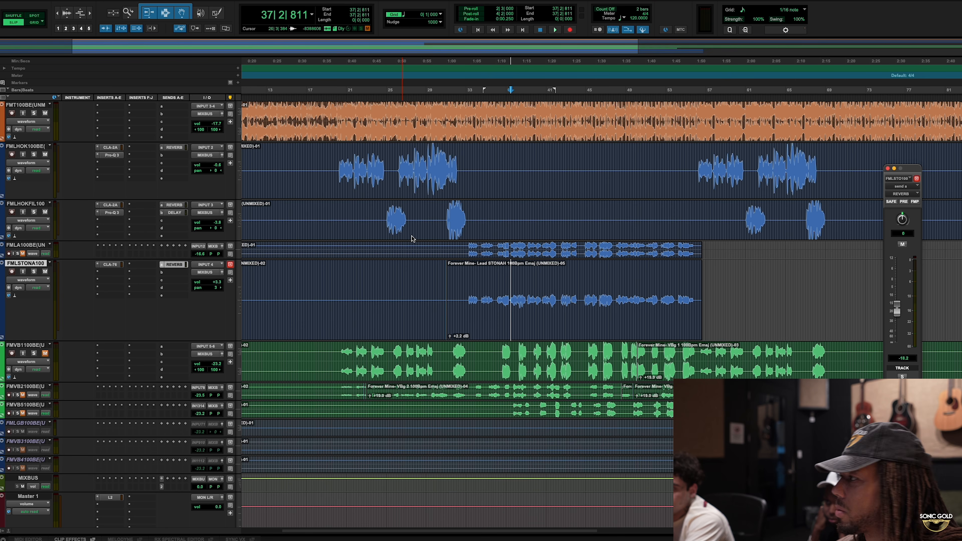
click(888, 169)
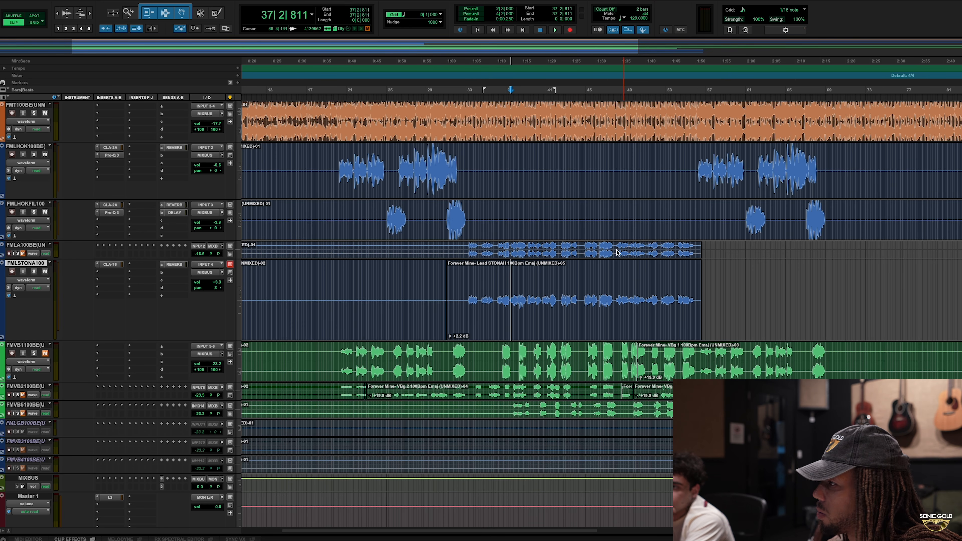
click(34, 272)
key(space)
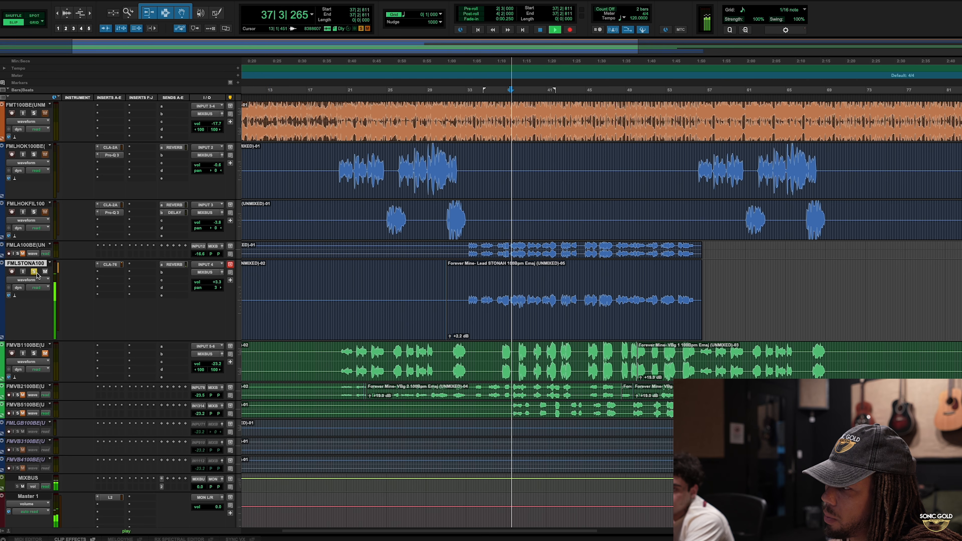
key(space)
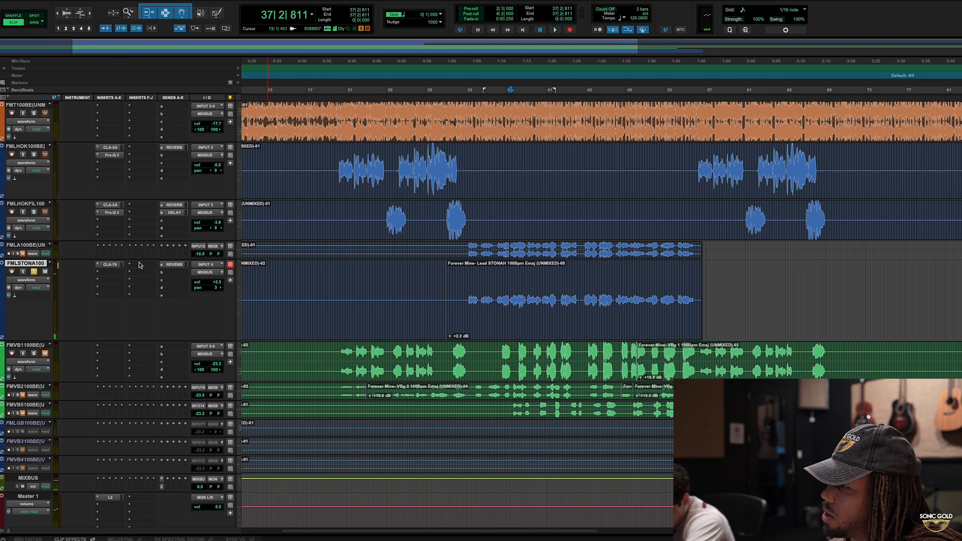
Set the Lead STONAH track's REVERB send to about -24.3 dB while replaying the vocal, and close the send window
click(173, 265)
key(space)
key(space)
mouse_move(897, 309)
mouse_down()
mouse_move(896, 356)
mouse_move(900, 318)
mouse_up()
key(space)
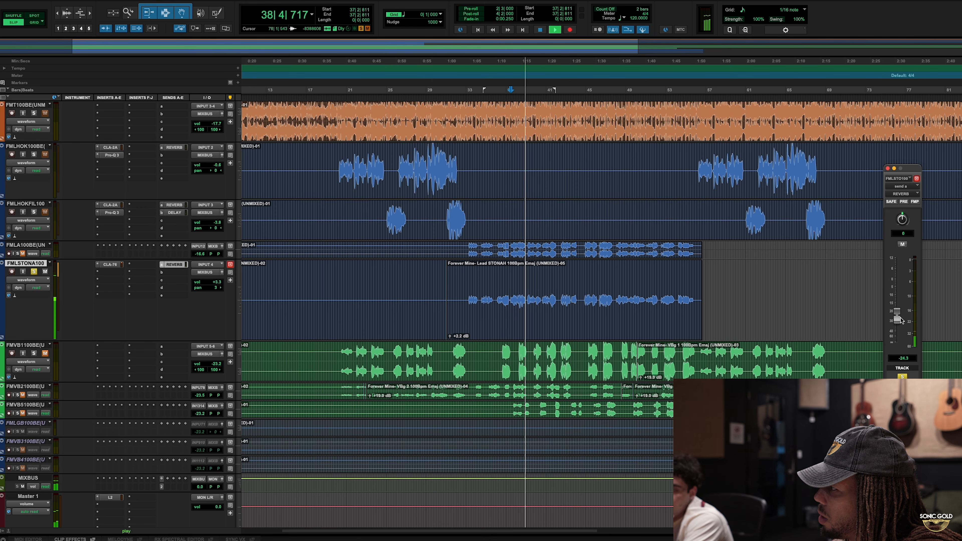
key(space)
click(888, 169)
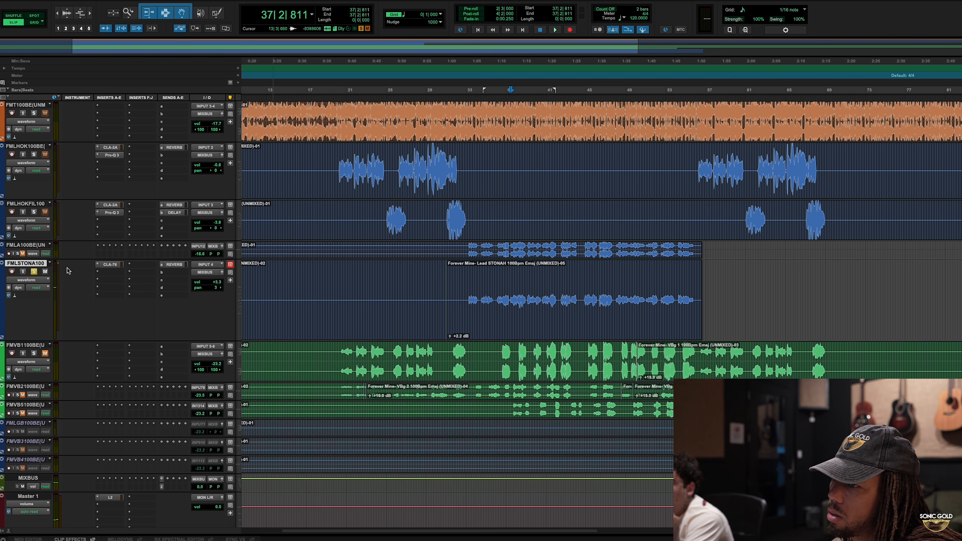
Unsolo the Lead STONAH track, play it with the music, and raise its fader to +4.0 dB in the mix view
click(33, 272)
key(space)
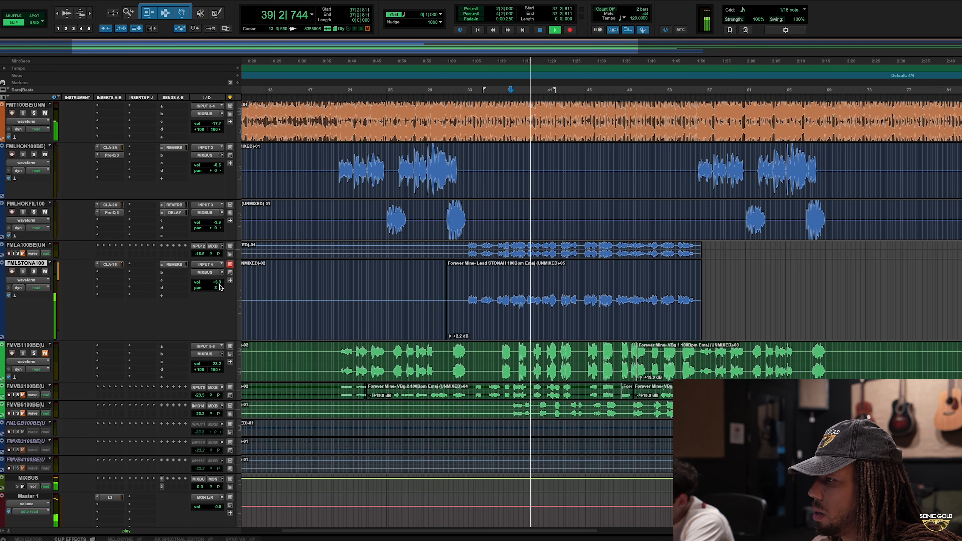
key(super+equal)
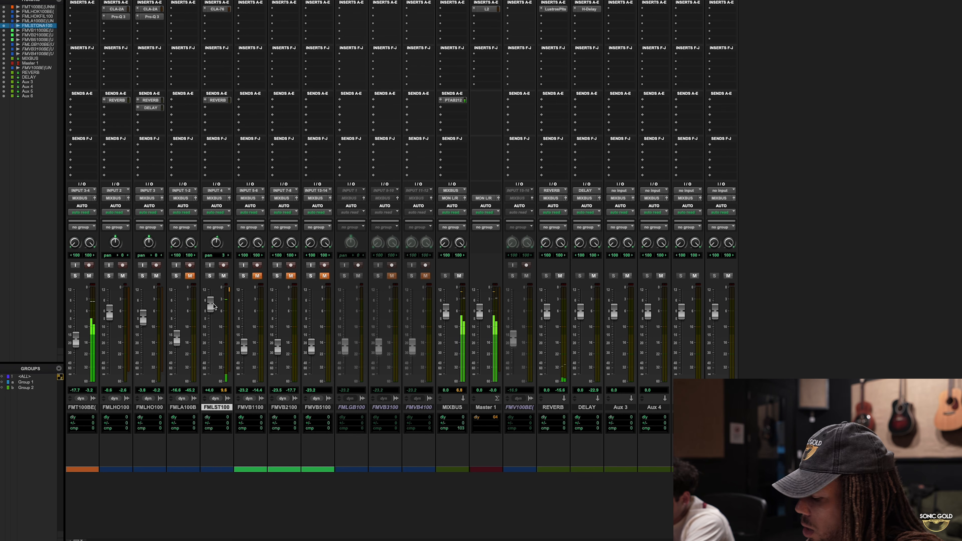
key(super+equal)
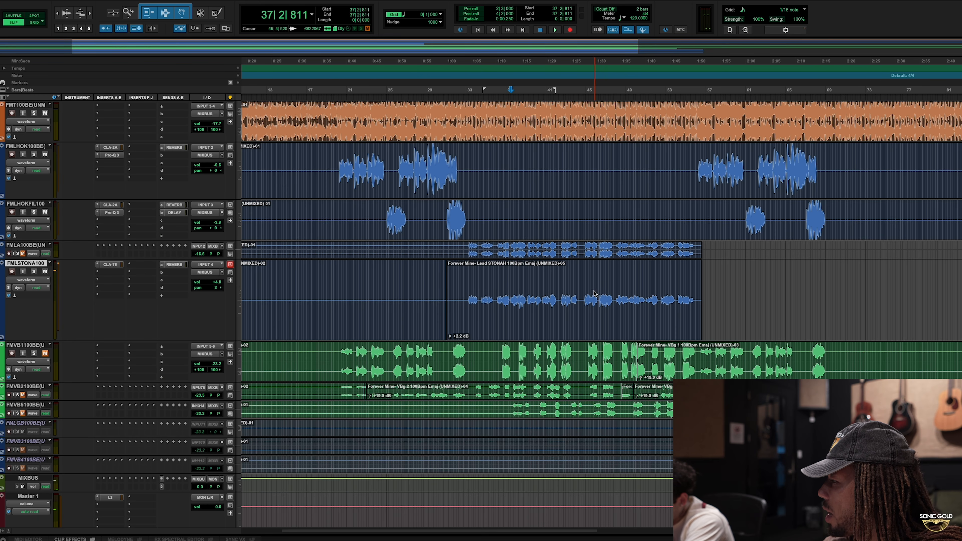
Select the Lead STONAH phrase from 44|3|773 to 46|4|407 and play it with the track soloed
scroll(592, 294, up, 2)
drag(581, 295, 659, 299)
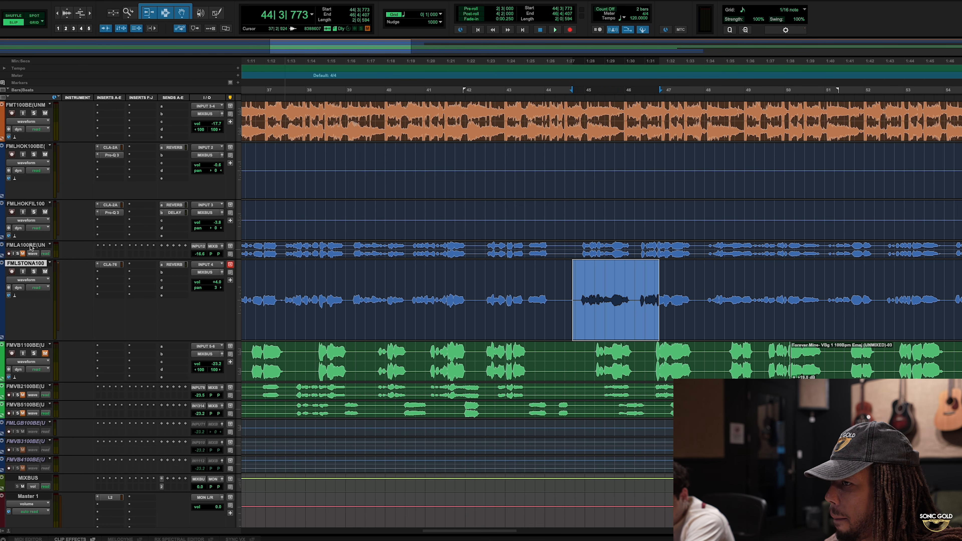
click(34, 272)
key(space)
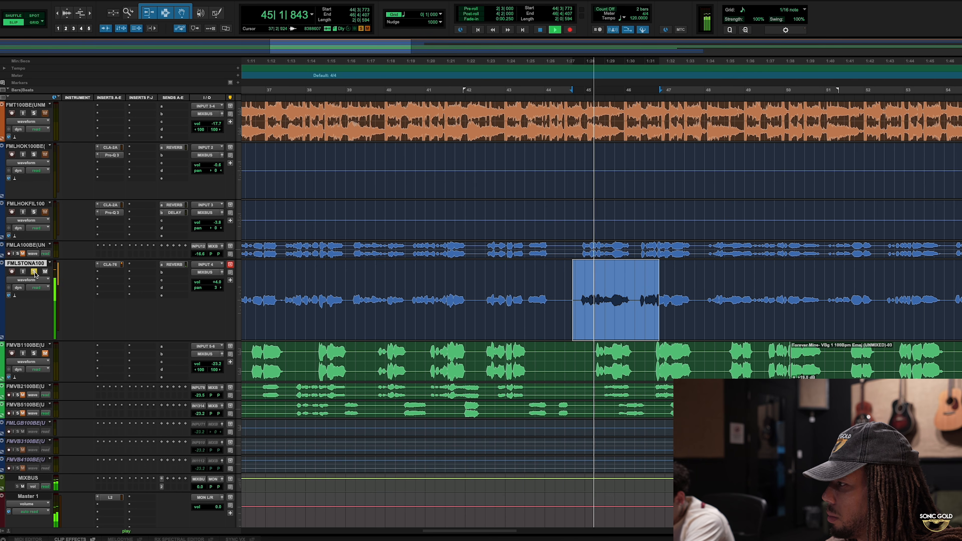
key(space)
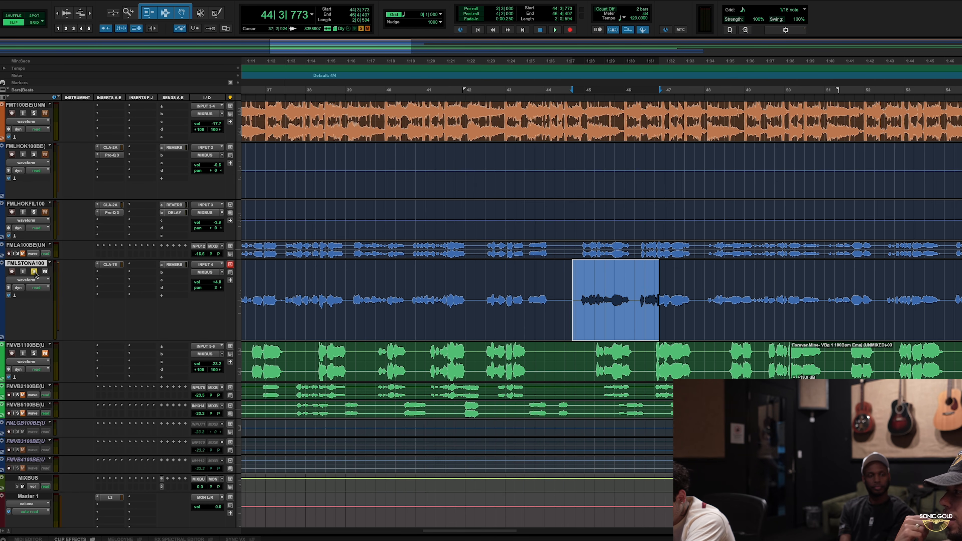
key(space)
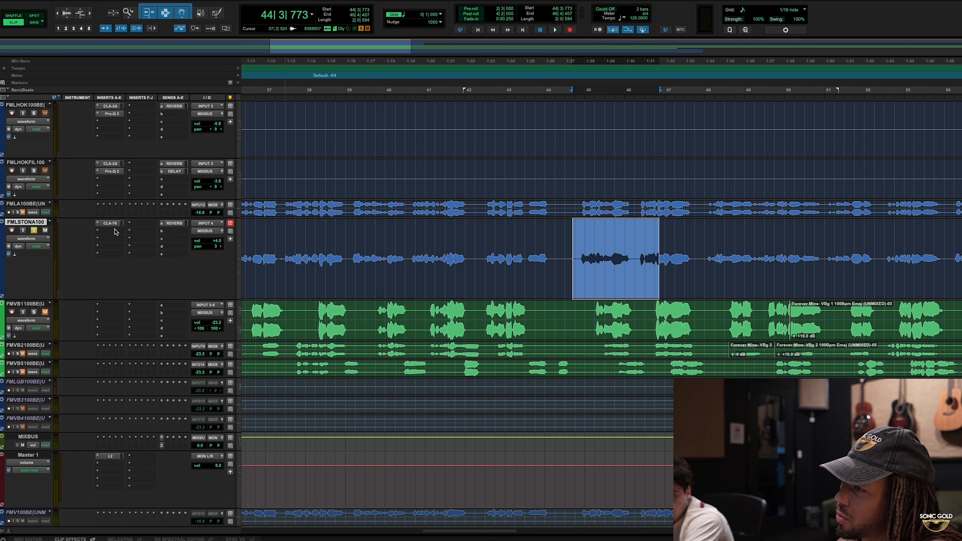
Insert a mono FabFilter Pro-Q 3 below the CLA-76 on the Lead STONAH track and add a slightly boosted high-frequency bell band
click(112, 233)
mouse_move(125, 231)
mouse_move(182, 233)
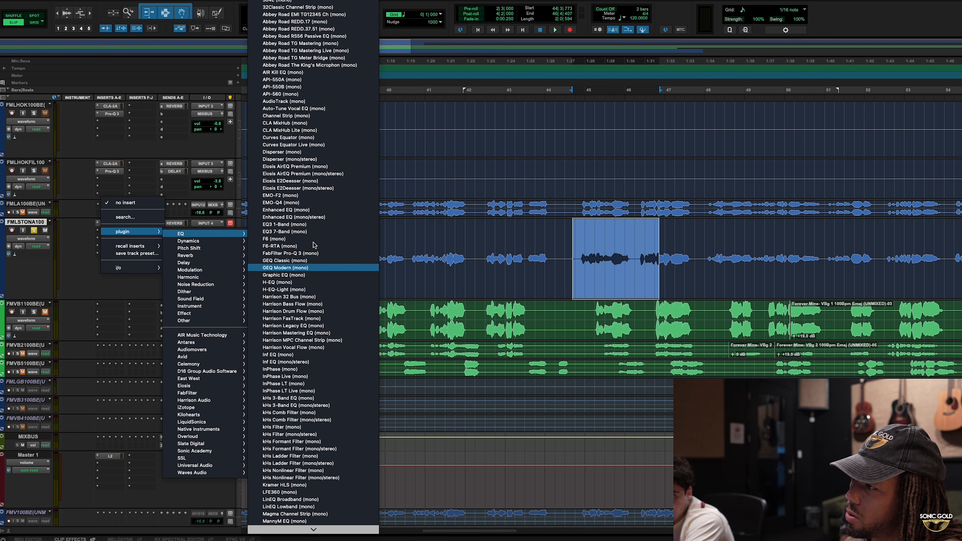
click(299, 253)
drag(926, 271, 923, 267)
key(space)
mouse_move(943, 216)
mouse_down()
mouse_move(912, 216)
mouse_move(927, 220)
mouse_up()
key(space)
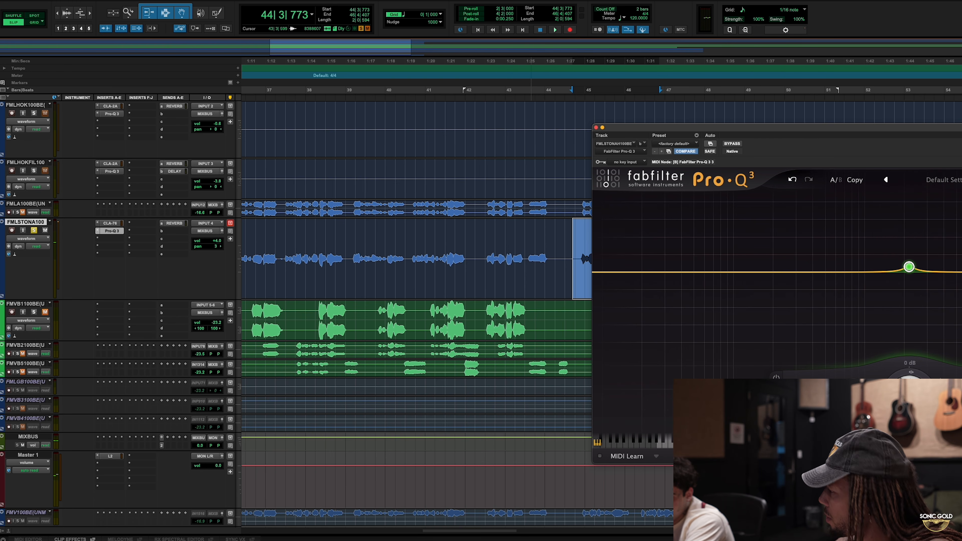
Shift the Pro-Q 3 band slightly lower in frequency at 0 dB gain and replay the selected phrase several times
mouse_move(909, 267)
mouse_down()
mouse_move(919, 194)
mouse_move(900, 235)
mouse_move(906, 253)
mouse_move(876, 256)
mouse_move(914, 250)
mouse_move(899, 272)
mouse_up()
key(space)
key(space)
key(space)
key(space)
key(space)
key(space)
key(space)
key(space)
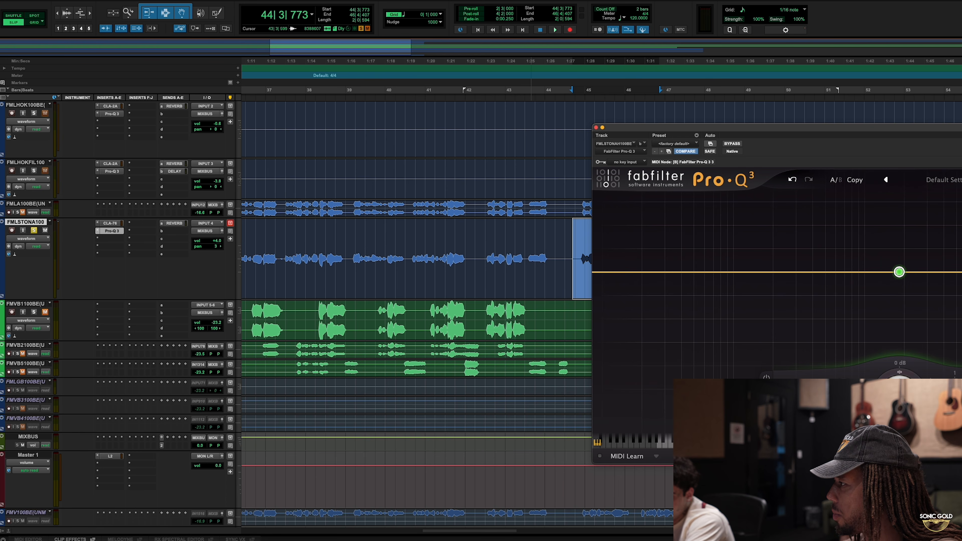
Pull the Pro-Q 3 high-frequency band down into a small cut during playback of the phrase
key(space)
drag(899, 272, 899, 281)
key(space)
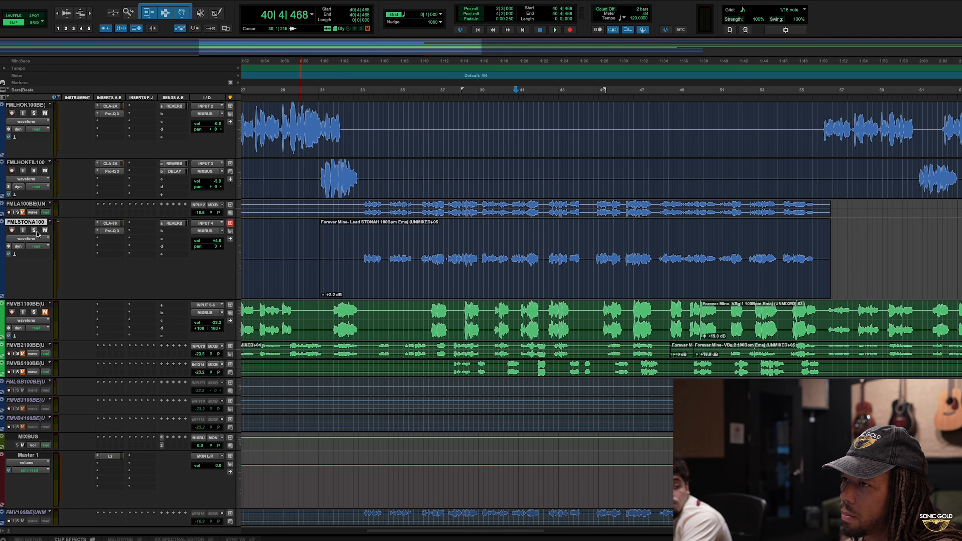
Play the unsoloed mix from 40|4|468 and raise the Lead STONAH fader to +4.3 dB
key(space)
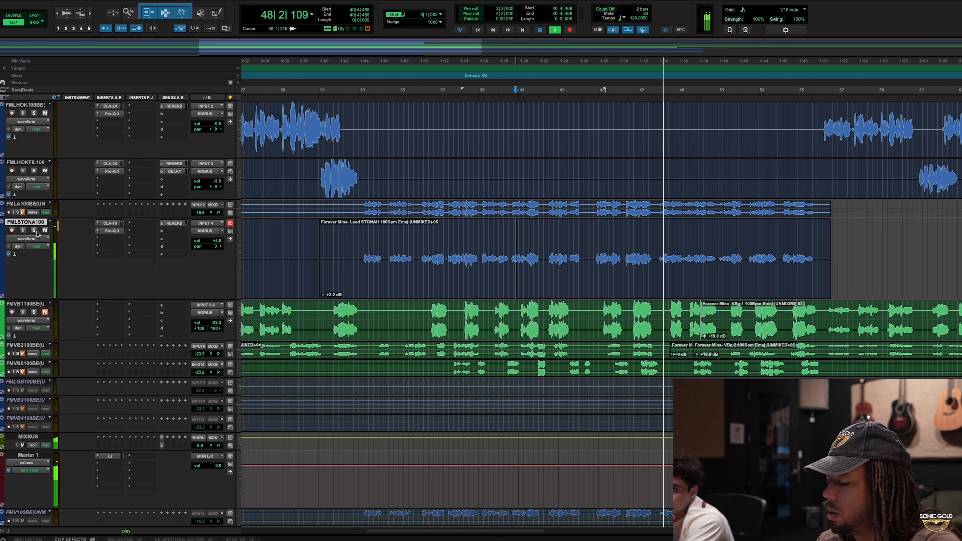
key(ctrl+equal)
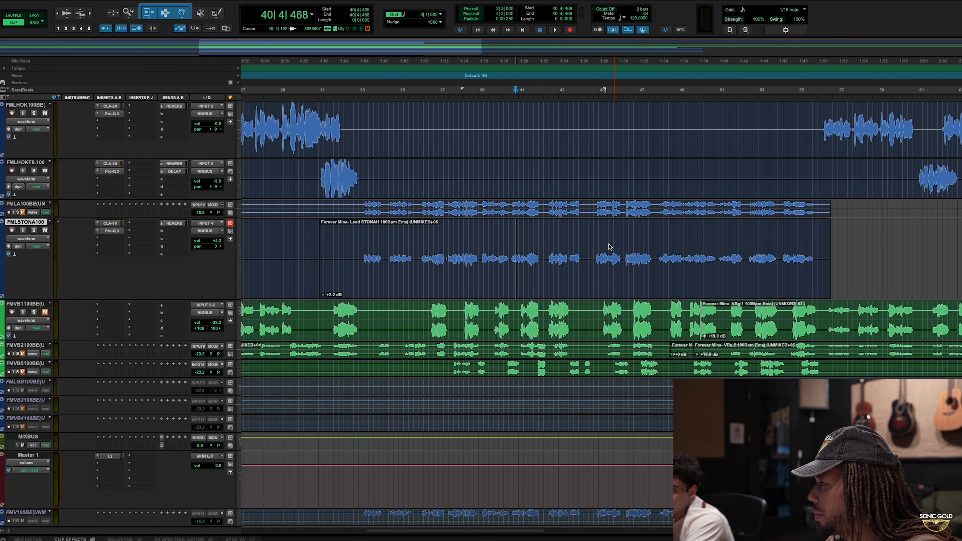
Audition the Lead STONAH vocal in the mix from 44|4|755 and again from 46|2|648
drag(597, 260, 803, 261)
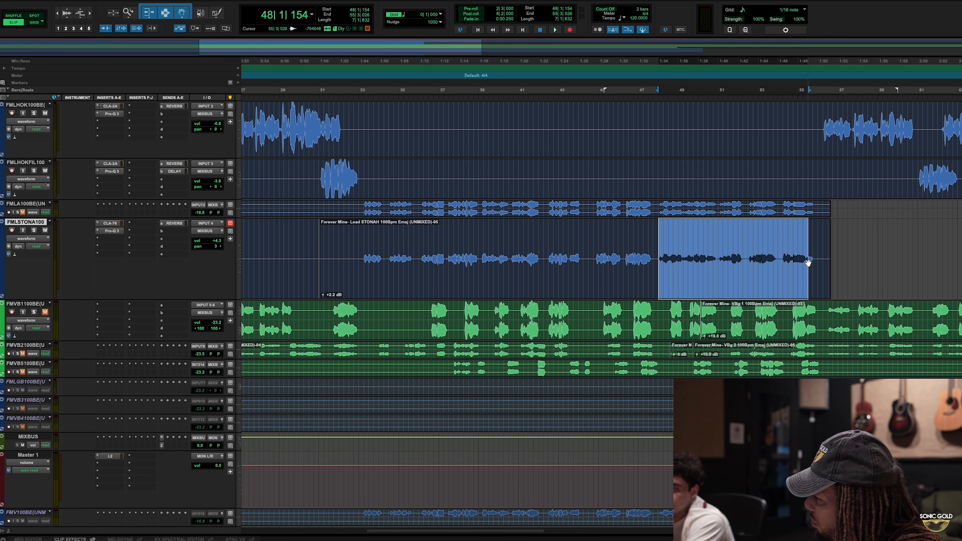
click(597, 253)
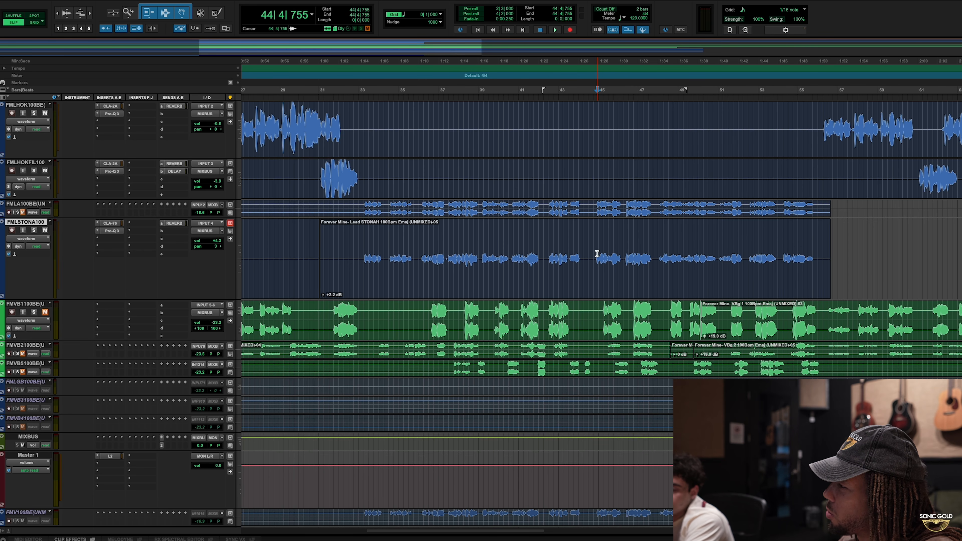
key(space)
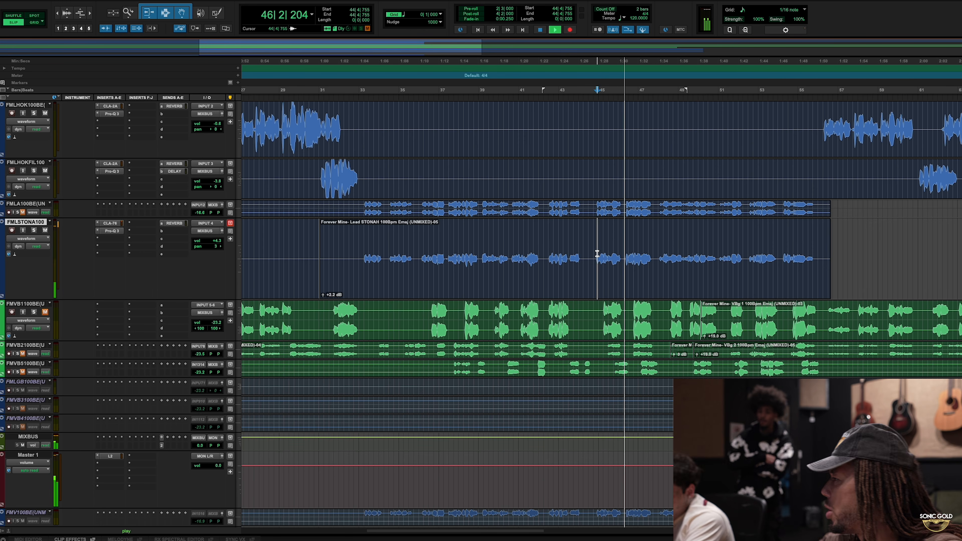
key(space)
drag(650, 250, 685, 251)
click(627, 250)
key(space)
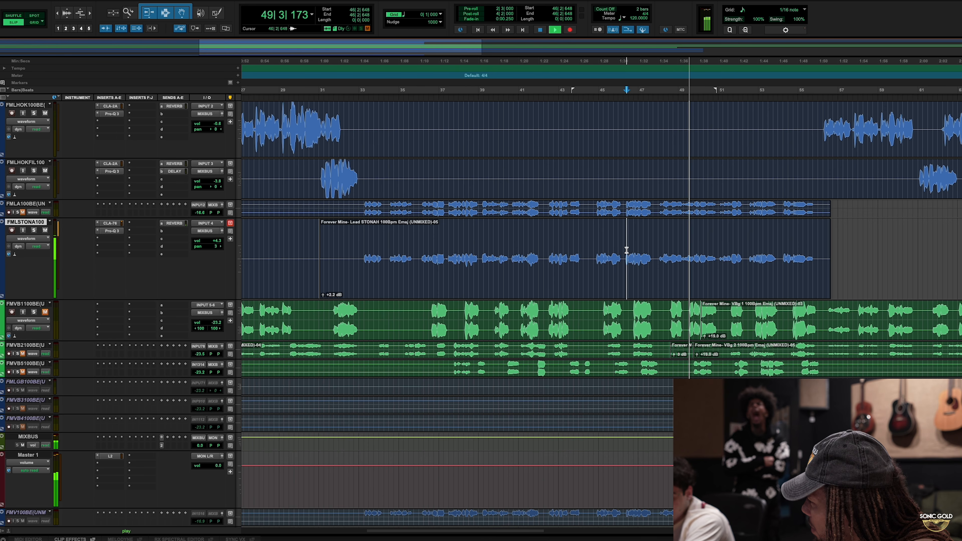
key(space)
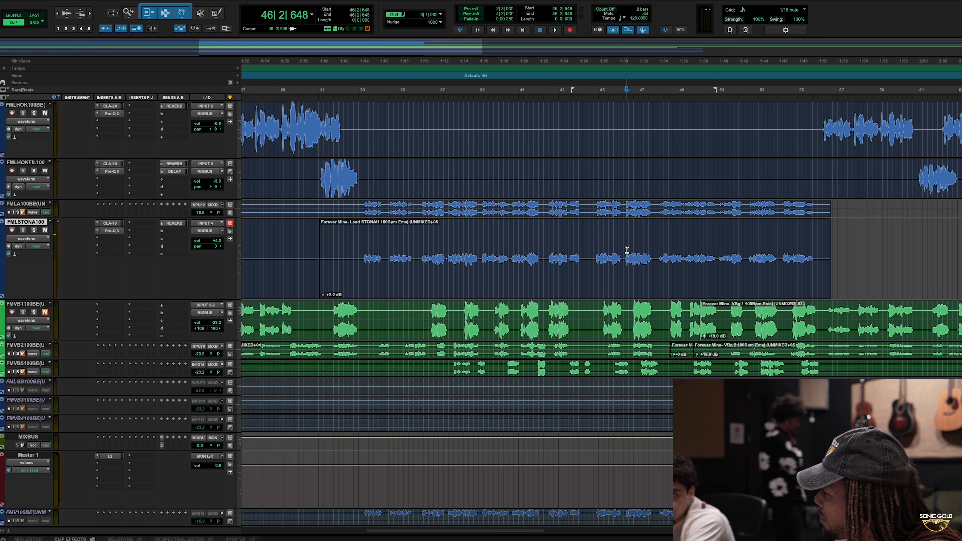
Enlarge the Lead STONAH track and split its clip at 47|4|049, in the gap before the quieter phrases
scroll(730, 292, right, 3)
drag(60, 300, 61, 342)
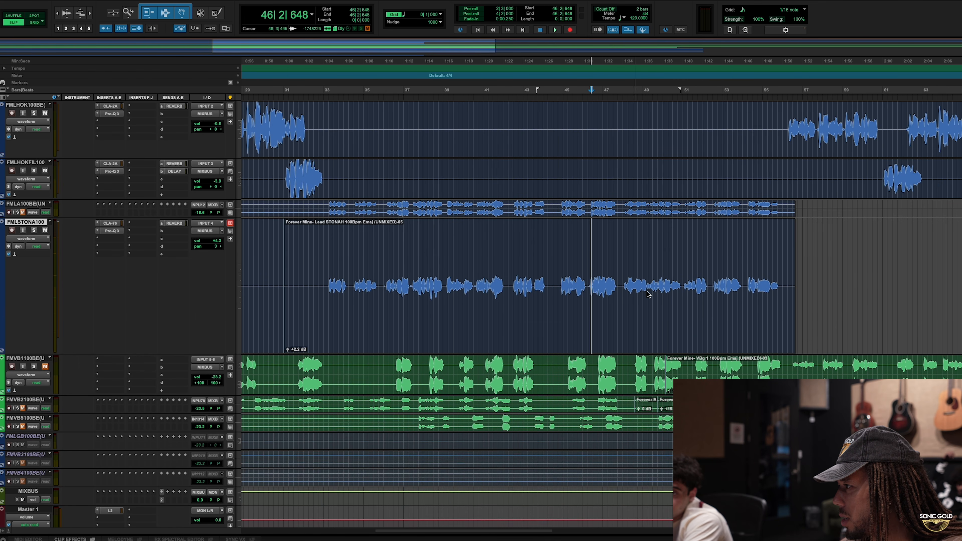
drag(620, 285, 786, 286)
drag(608, 286, 403, 288)
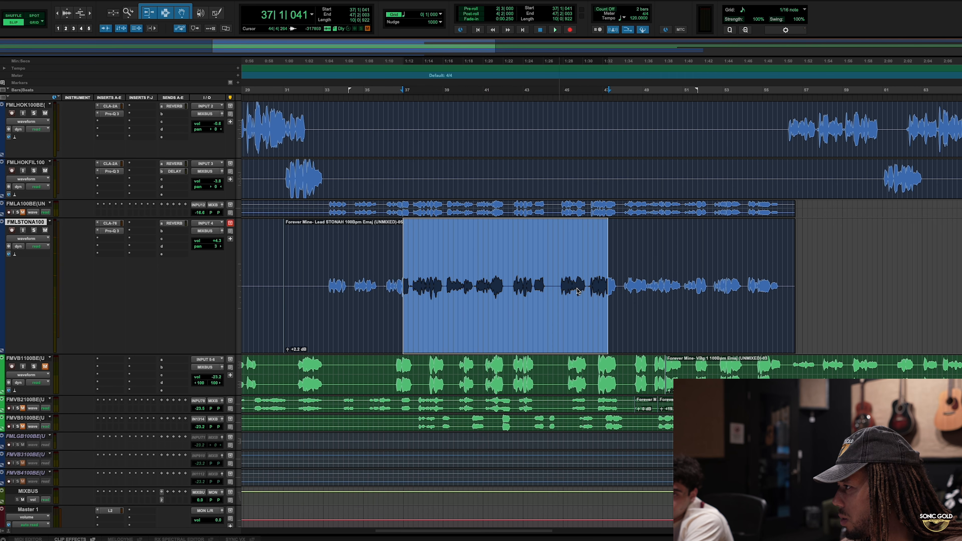
click(618, 282)
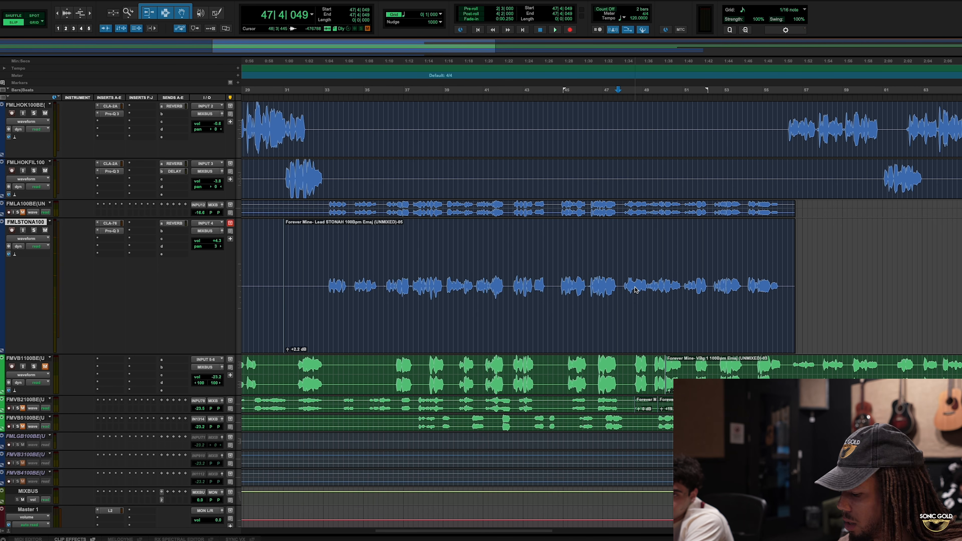
key(b)
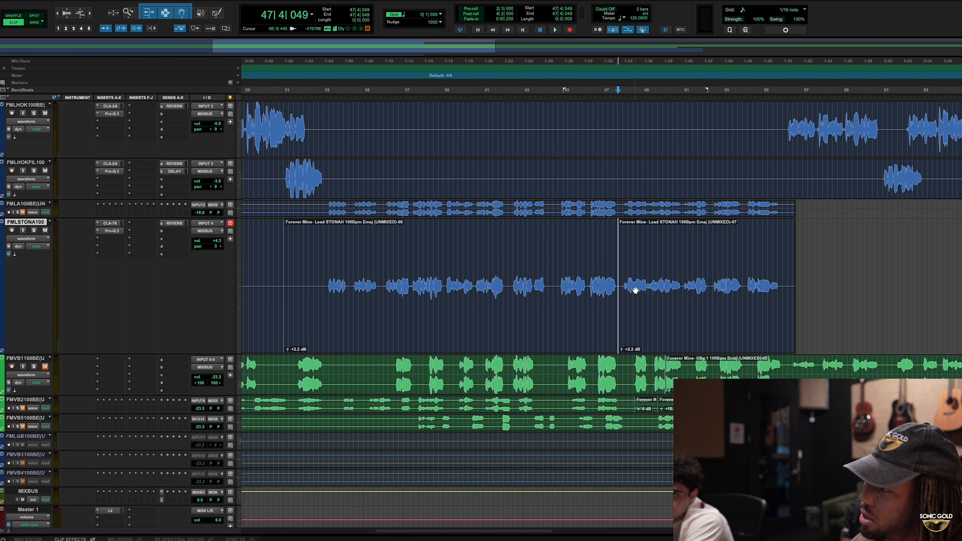
Raise the clip gain of the second Lead STONAH clip to +4.0 dB
click(653, 309)
double_click(571, 287)
click(624, 352)
drag(621, 352, 622, 352)
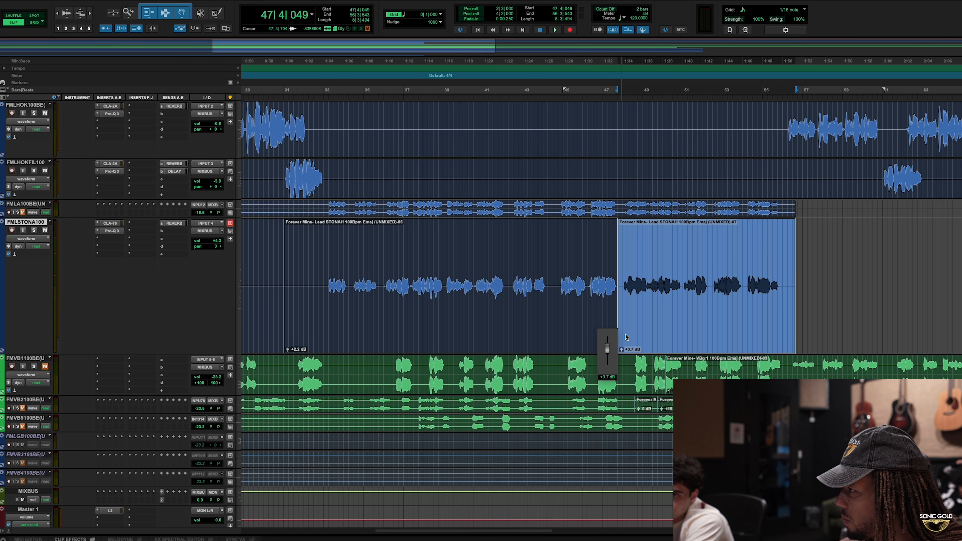
drag(627, 336, 631, 322)
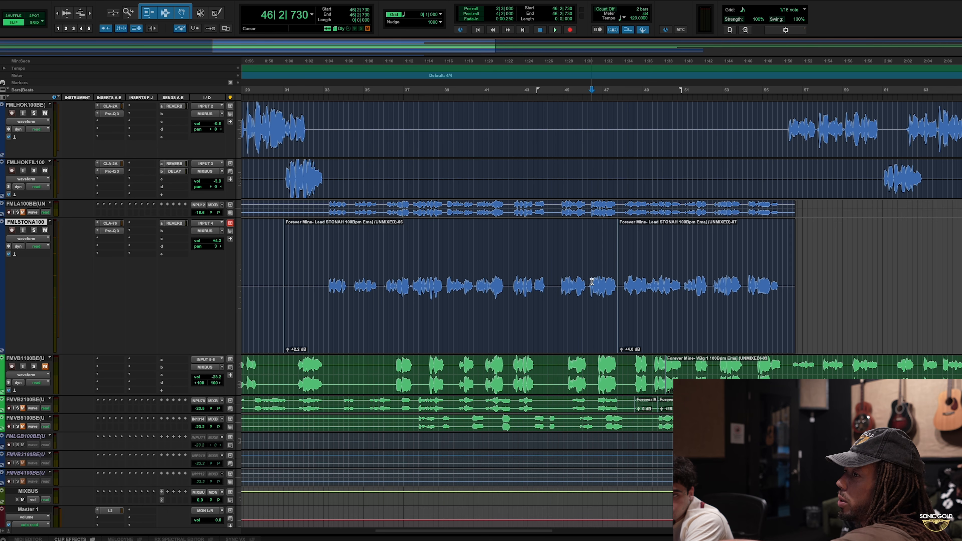
Shift the boundary between the two Lead STONAH clips slightly to the right and play the transition from 46|2|730
click(681, 321)
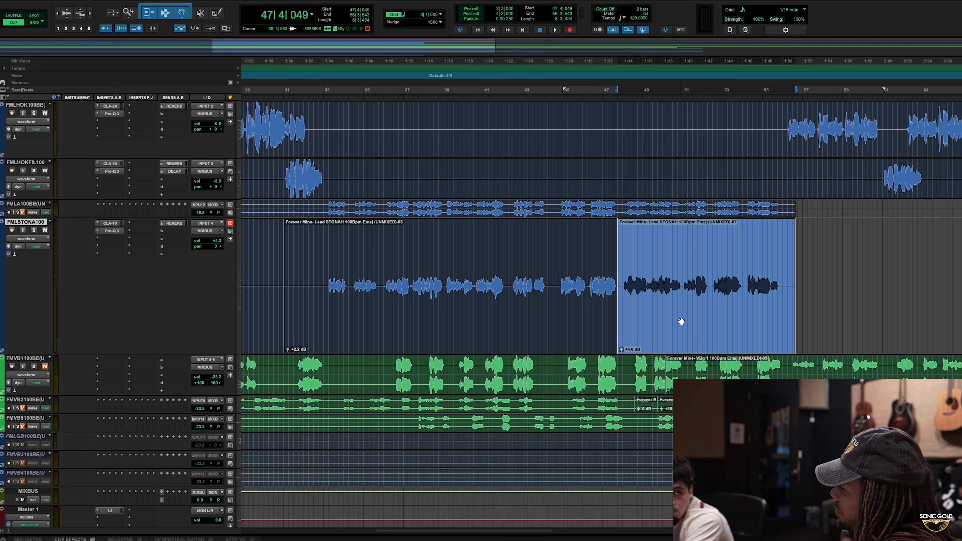
click(612, 286)
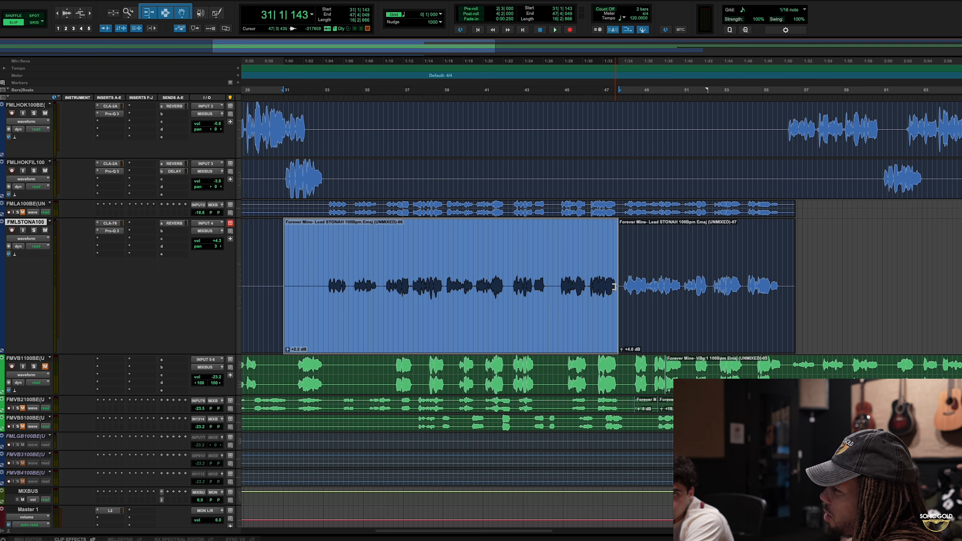
click(591, 276)
key(space)
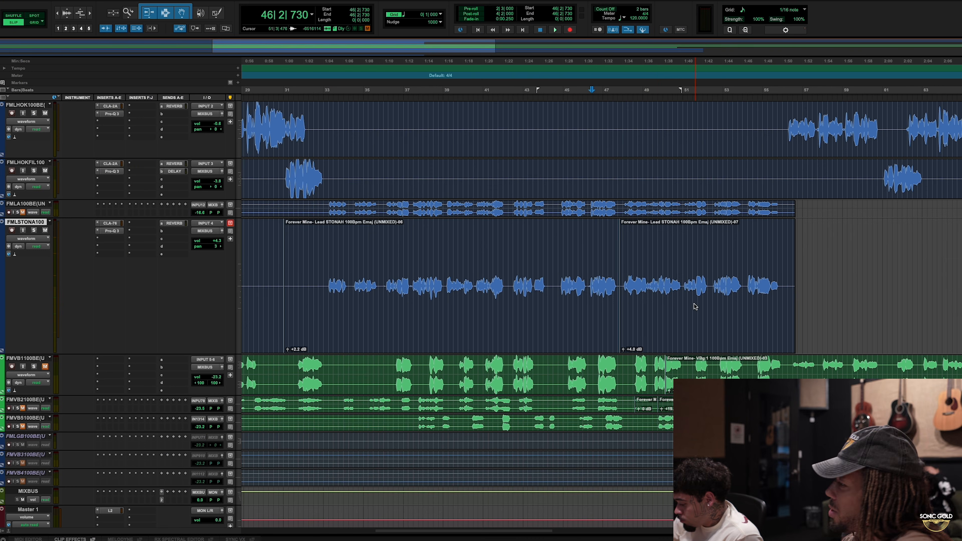
Play from 47|1|717, assign Lead STONAH's send b to DELAY and set the send level to -14.0 dB
drag(649, 283, 700, 283)
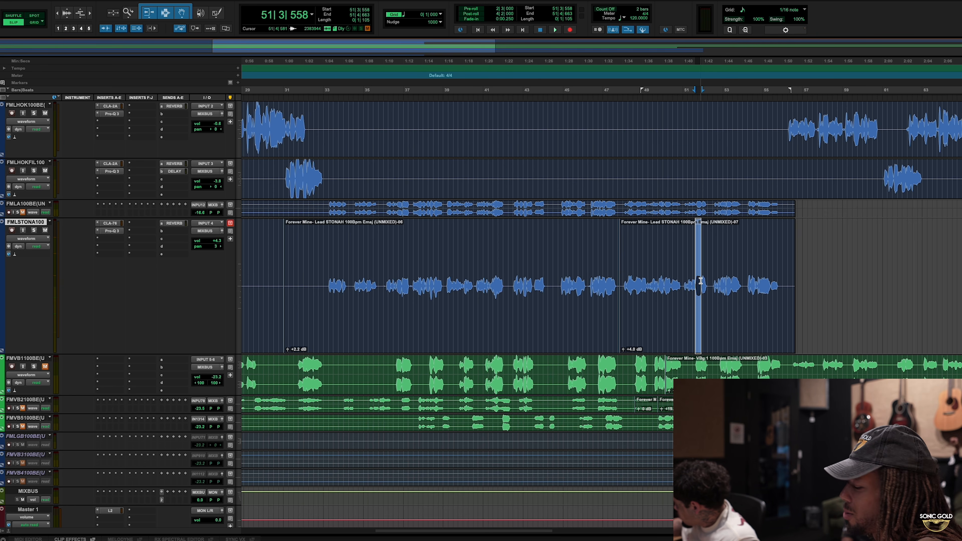
click(687, 280)
click(661, 282)
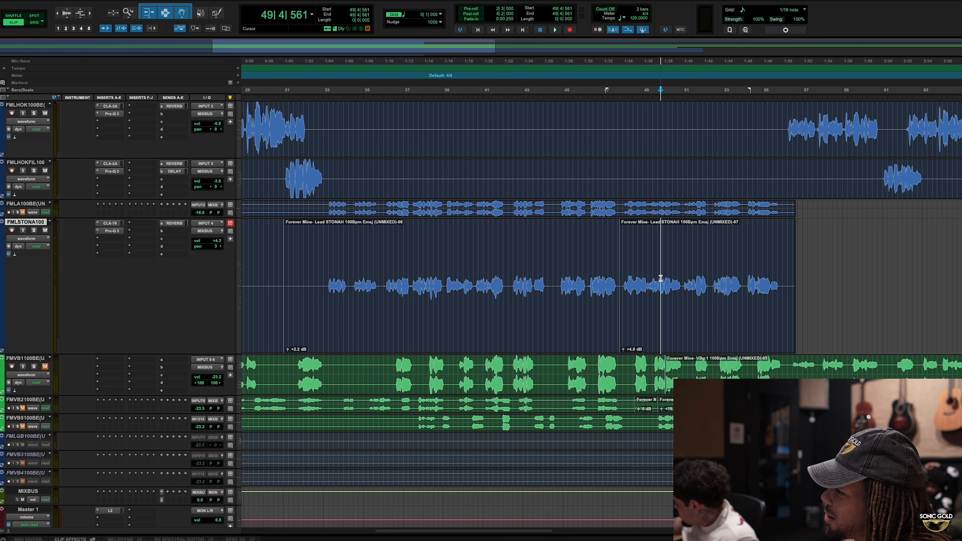
click(607, 273)
key(space)
click(175, 232)
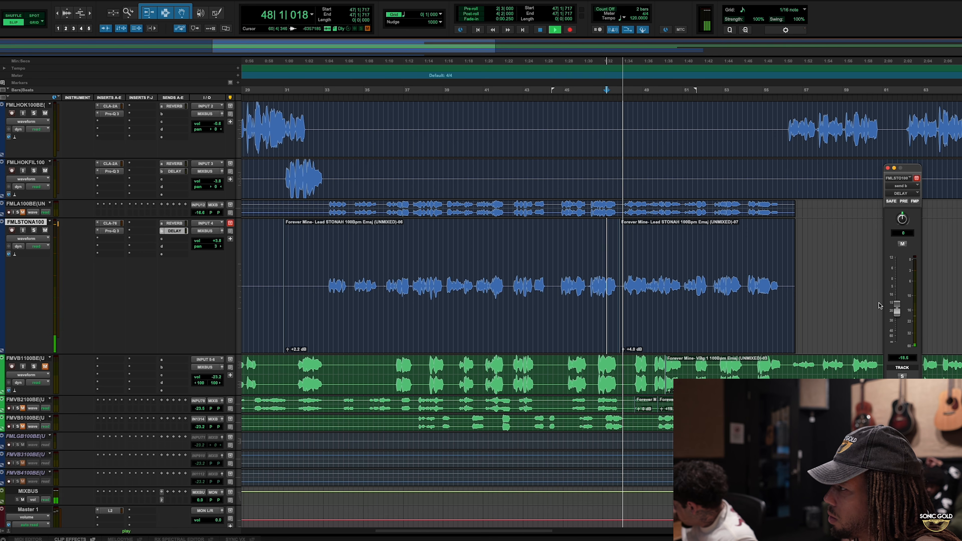
drag(897, 309, 897, 301)
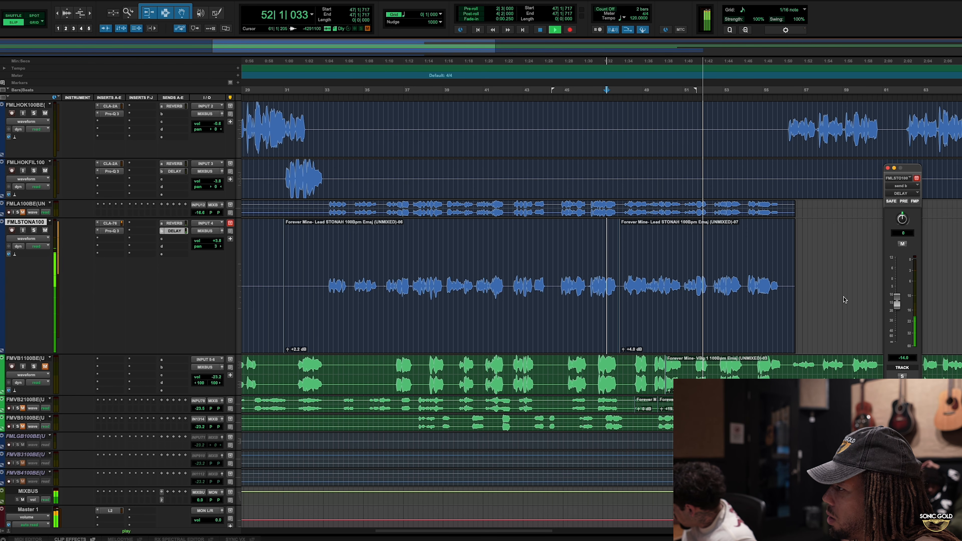
key(space)
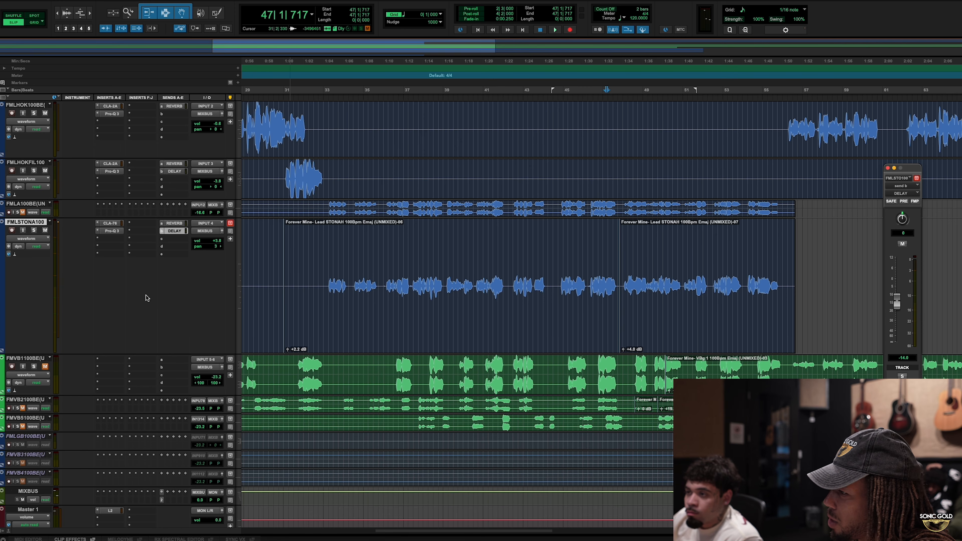
Open the H-Delay on the DELAY aux track, adjust its feedback slightly and reposition its window beside the Lead STONAH phrase
scroll(118, 317, down, 6)
click(97, 407)
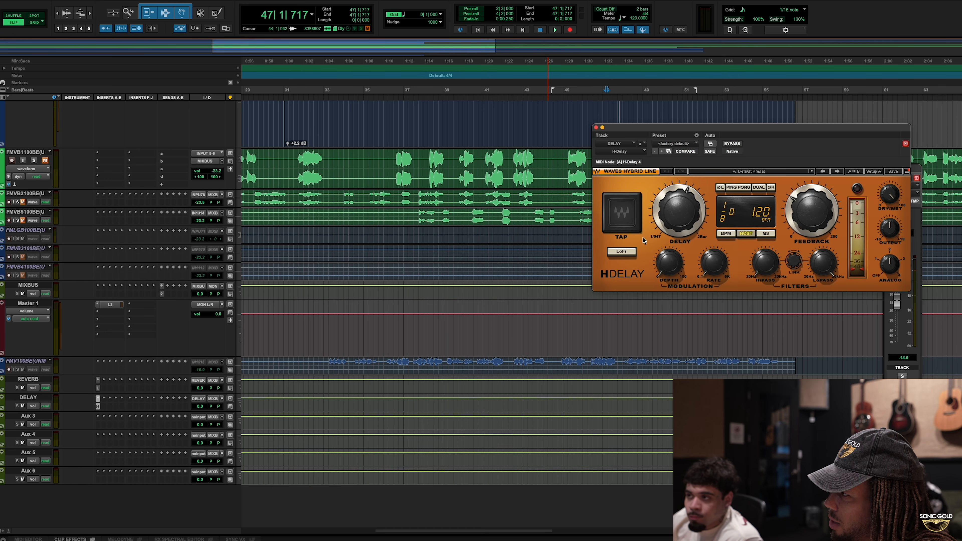
drag(803, 190, 801, 196)
drag(766, 130, 531, 213)
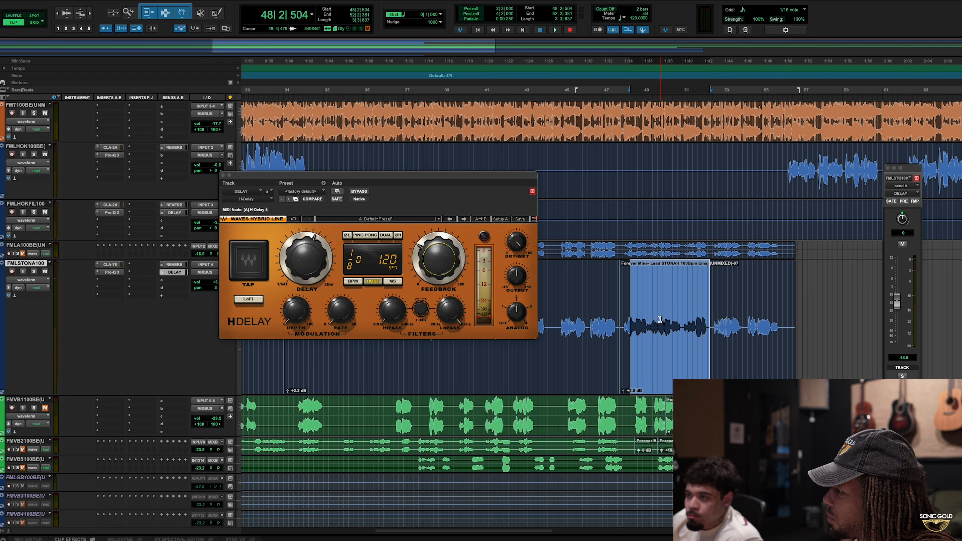
Fine-tune the H-Delay feedback while repeatedly replaying the Lead STONAH phrase from 49|3|947 and 50|2|443
drag(660, 319, 692, 316)
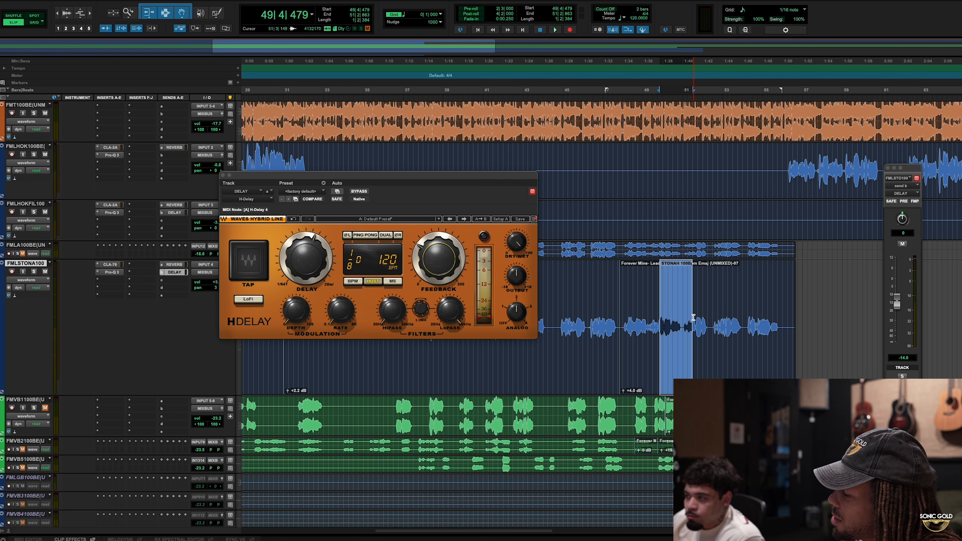
click(658, 314)
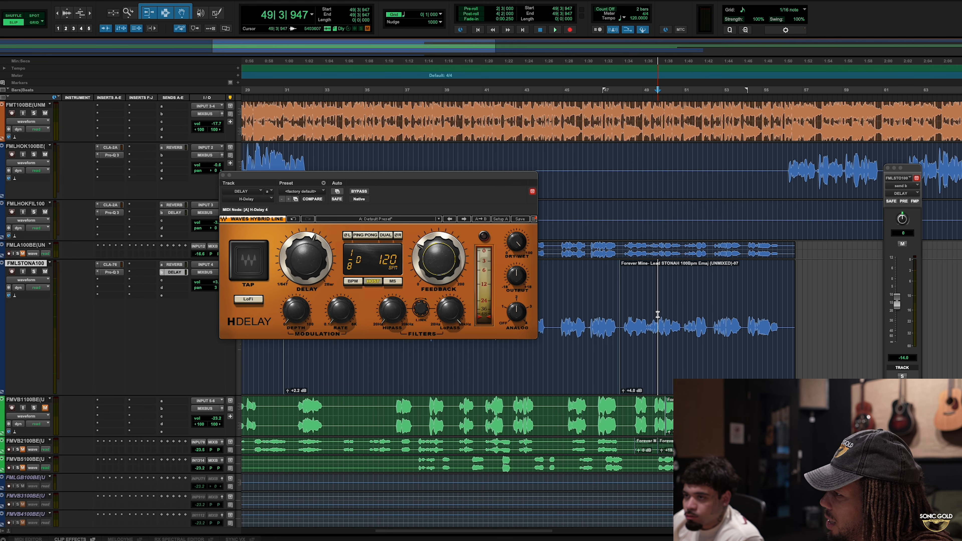
key(space)
key(space)
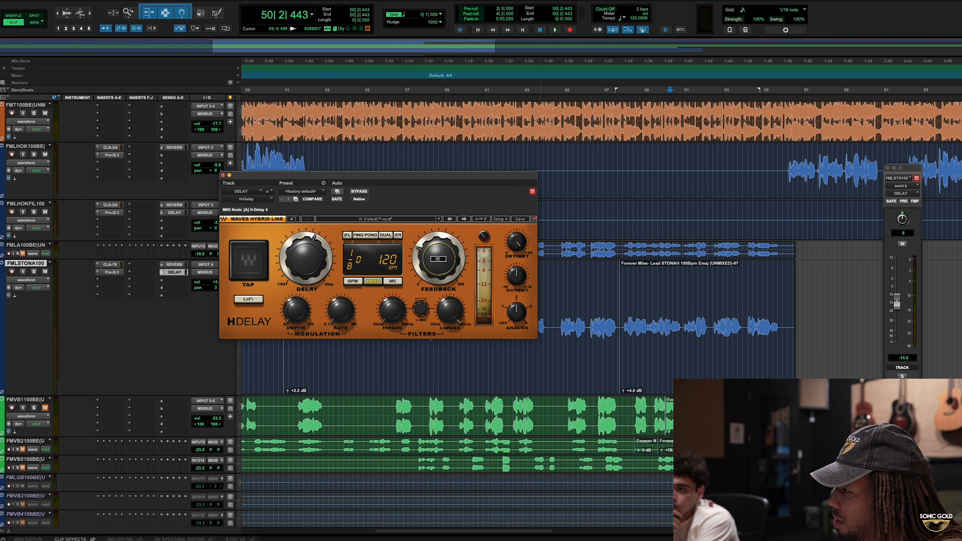
key(space)
key(space)
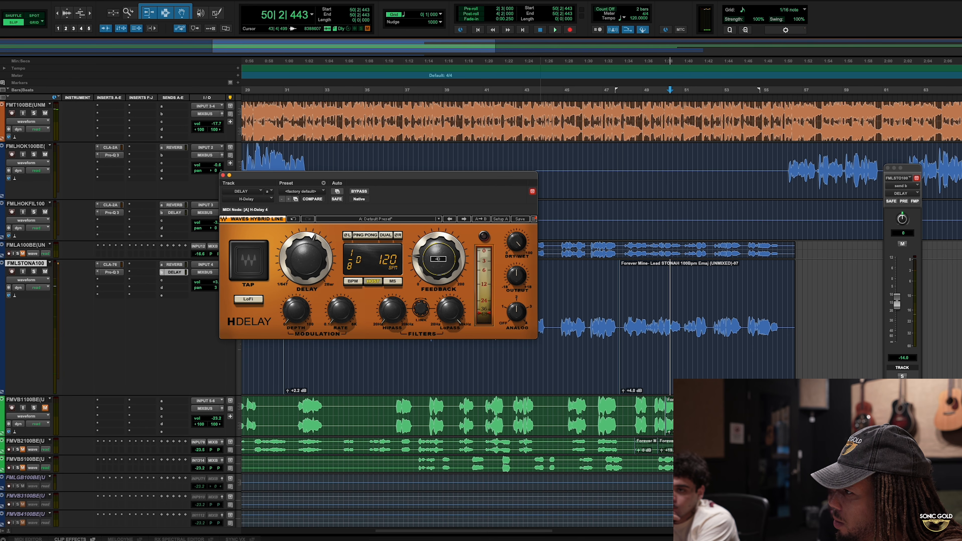
key(space)
key(space)
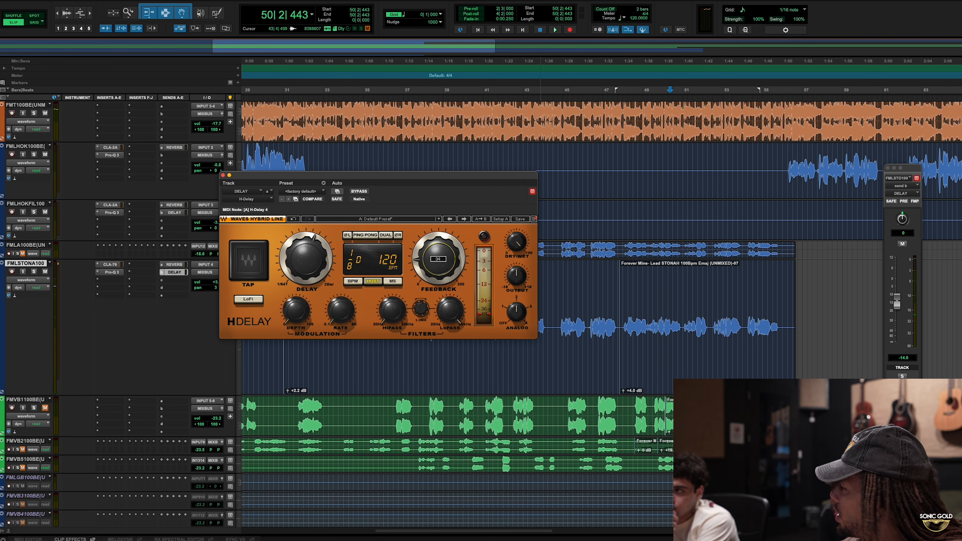
key(space)
key(space)
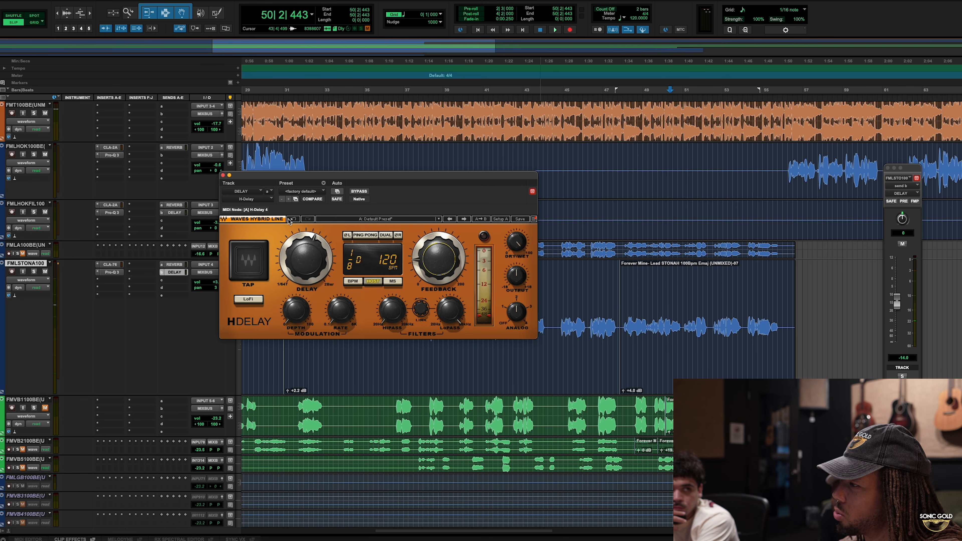
Enable Ping Pong mode in the H-Delay and replay the phrase from 50|2|443 to hear the echoes
click(359, 236)
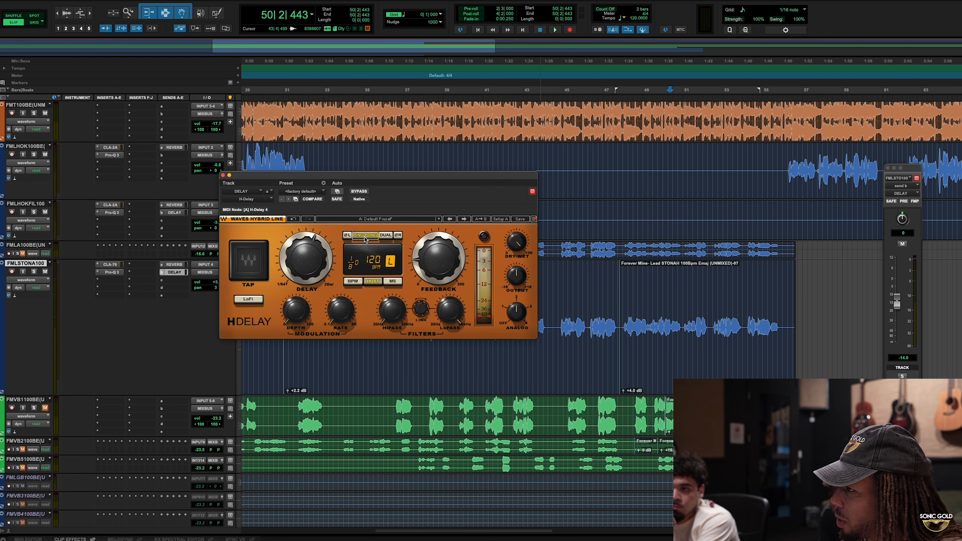
mouse_move(439, 255)
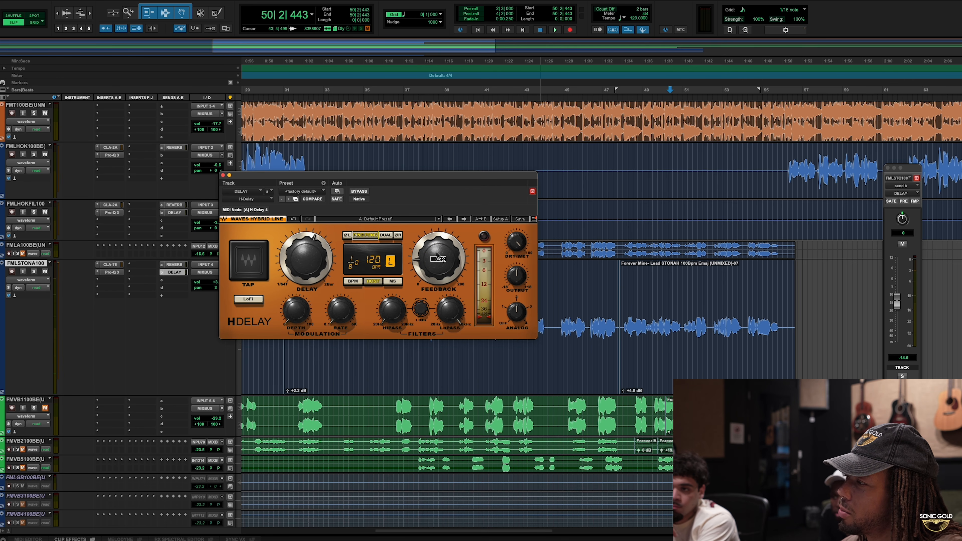
key(space)
key(space)
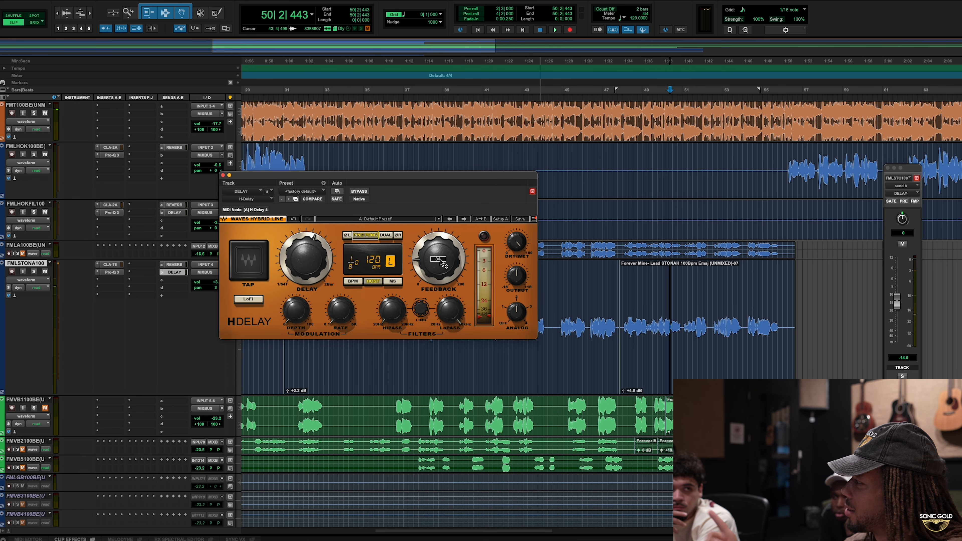
key(space)
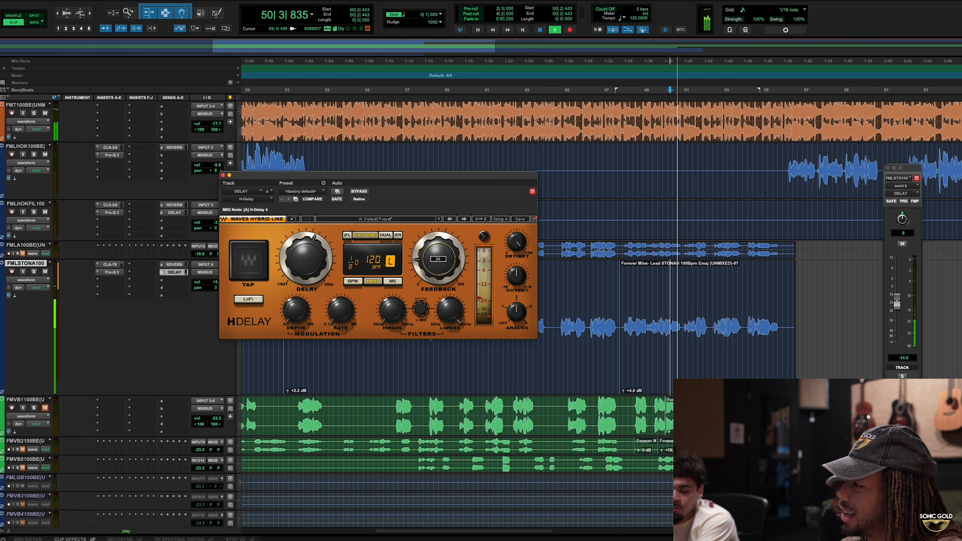
key(space)
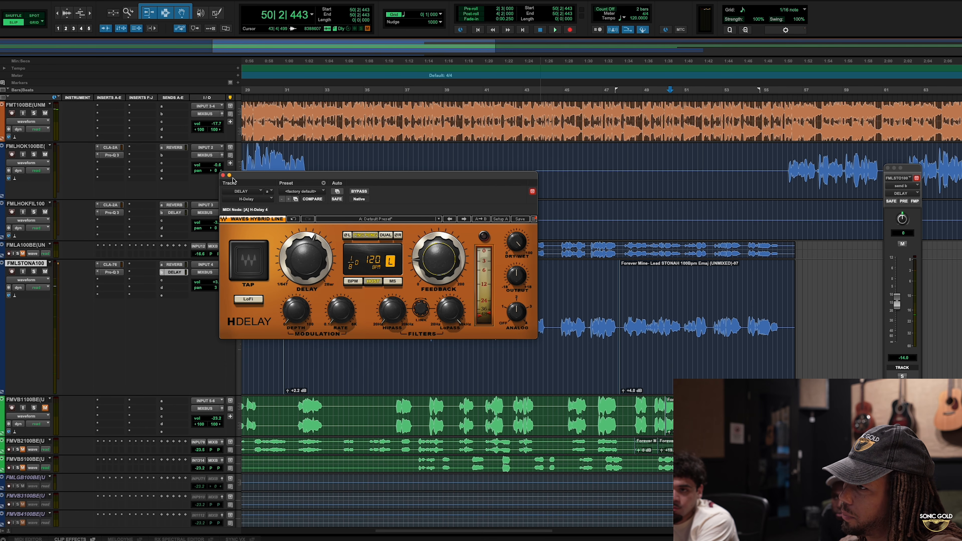
Close the H-Delay, enlarge the DELAY aux track and assign its send a to the REVERB track
click(223, 175)
scroll(276, 288, down, 5)
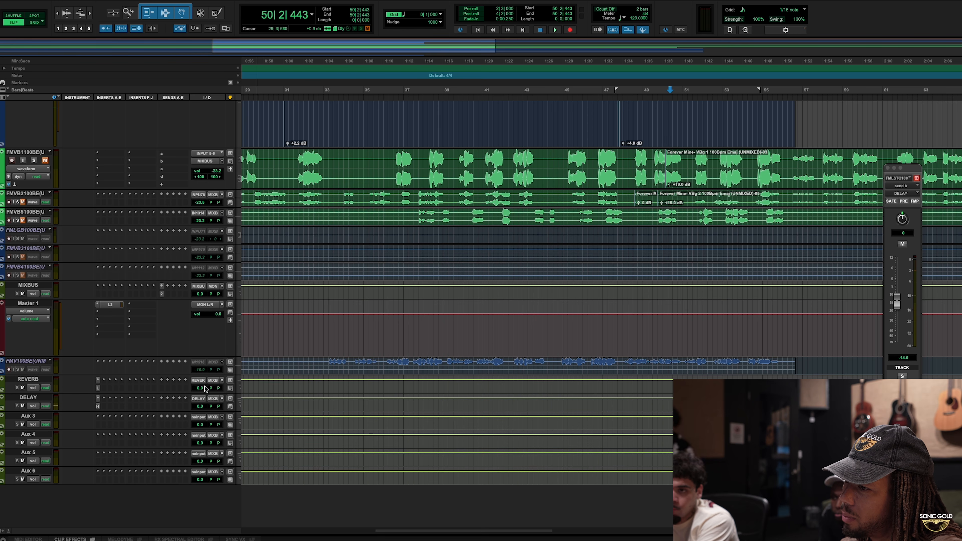
drag(35, 412, 43, 442)
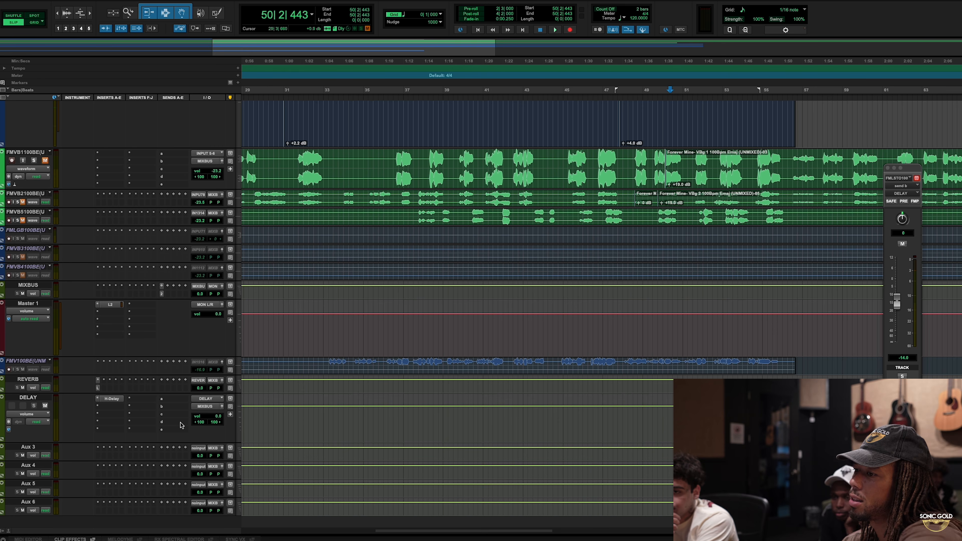
click(175, 402)
mouse_move(173, 399)
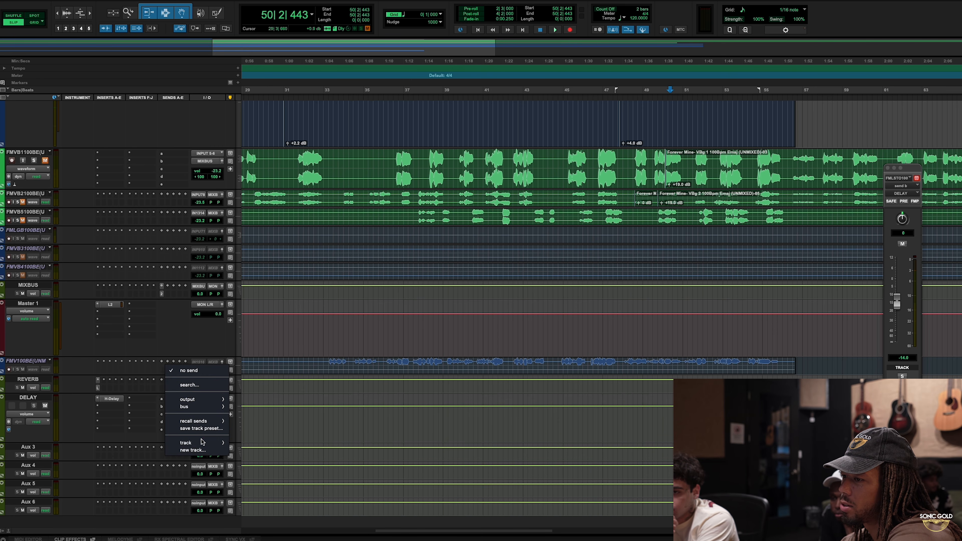
mouse_move(201, 443)
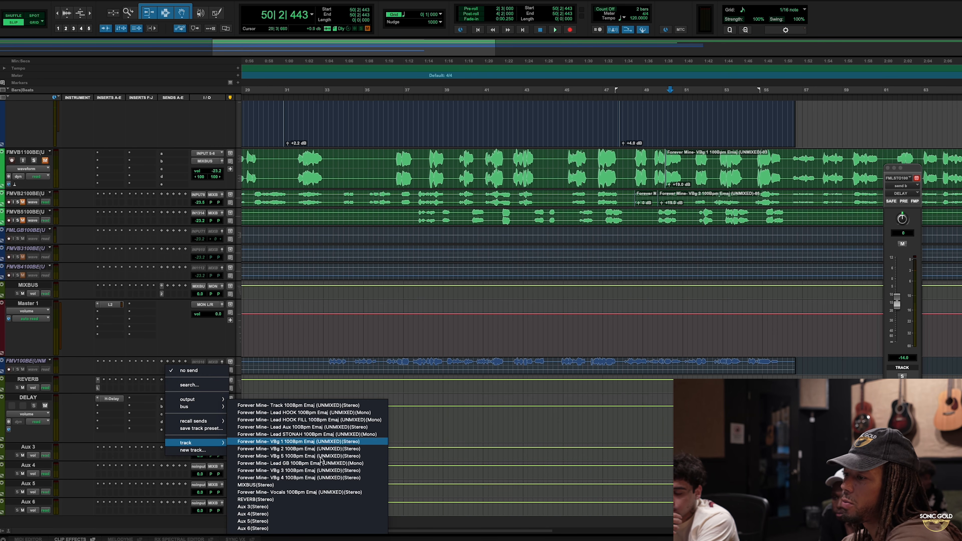
click(322, 499)
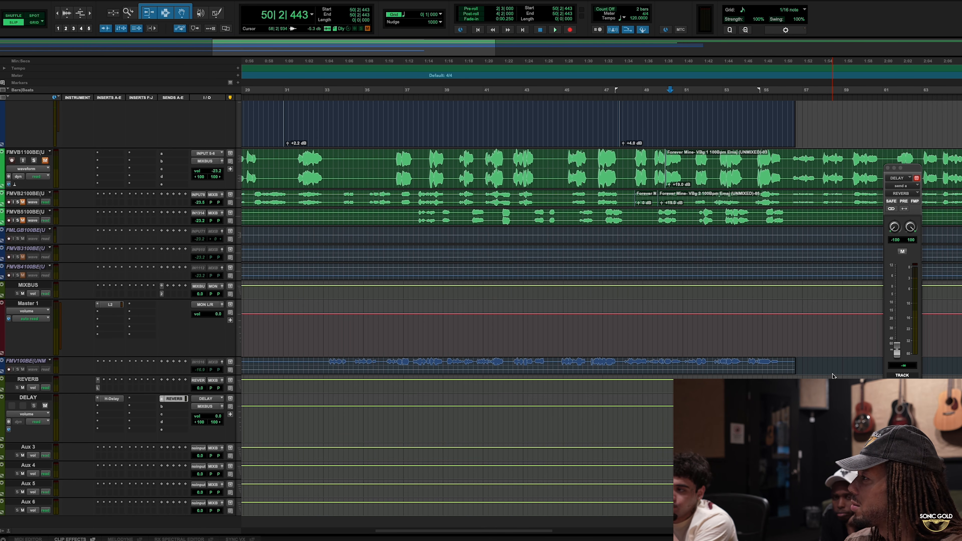
Raise the DELAY track's REVERB send level to -8.9 dB, auditioning the Lead STONAH phrase from 50|2|443, and close the send window
scroll(819, 327, up, 5)
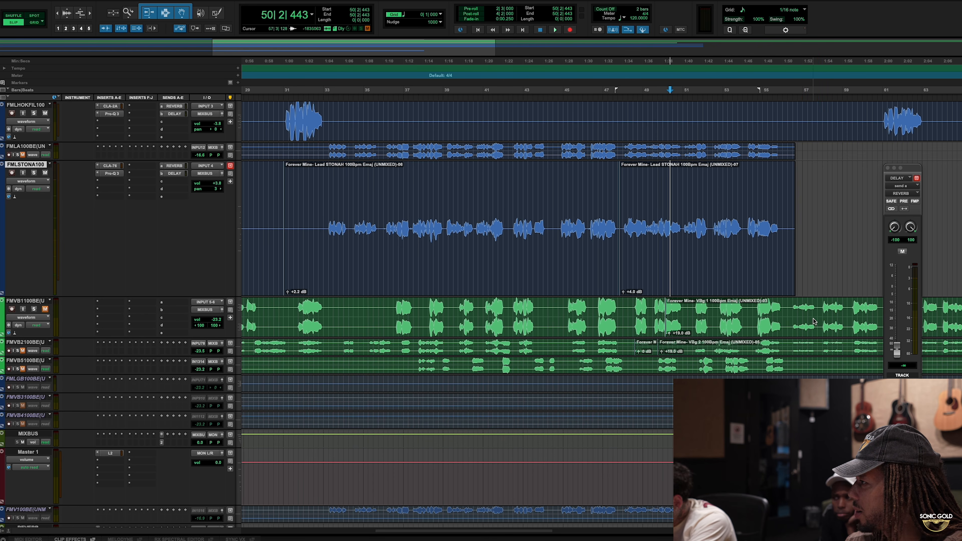
key(space)
key(space)
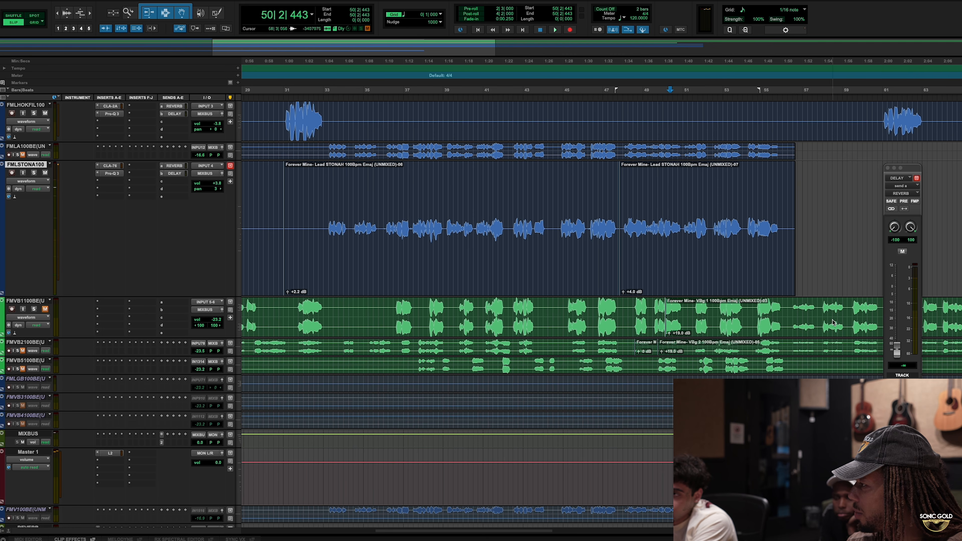
key(space)
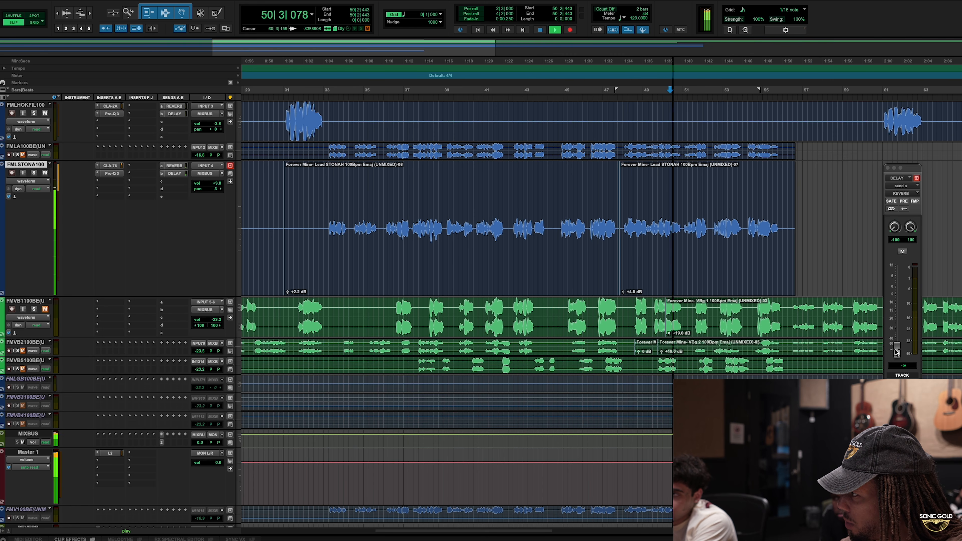
key(space)
drag(896, 348, 900, 303)
key(space)
key(space)
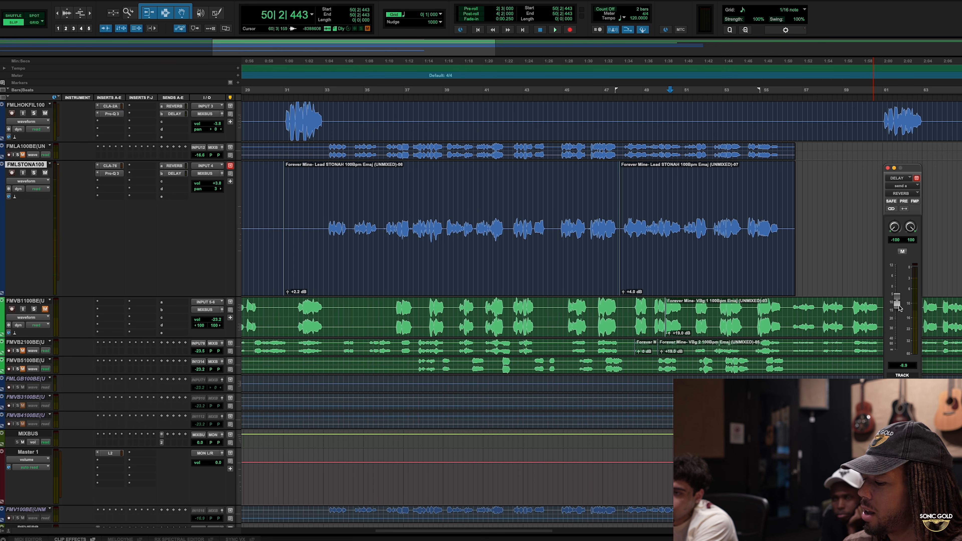
click(887, 167)
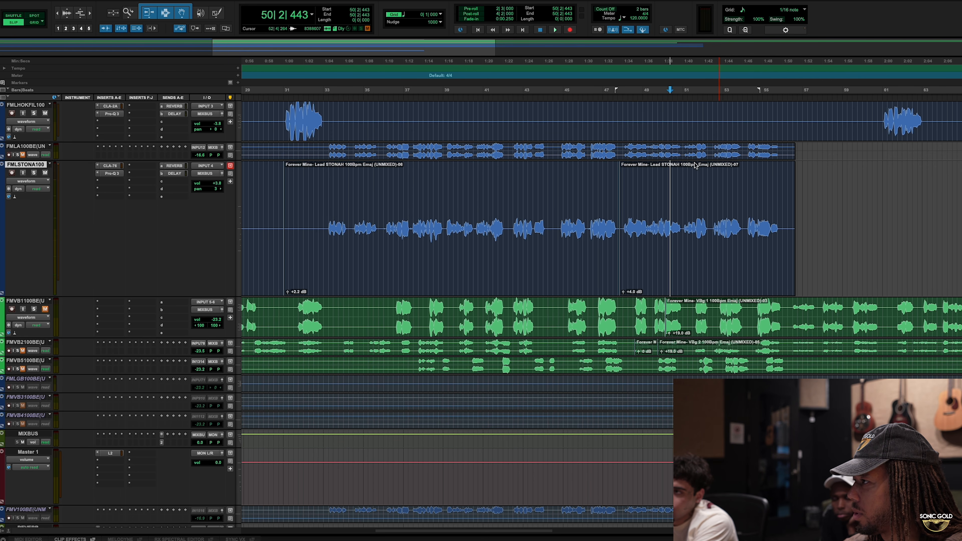
Play from 48|2|340 and lower the feedback of the DELAY track's H-Delay slightly, closing the plug-in when done
click(644, 94)
key(space)
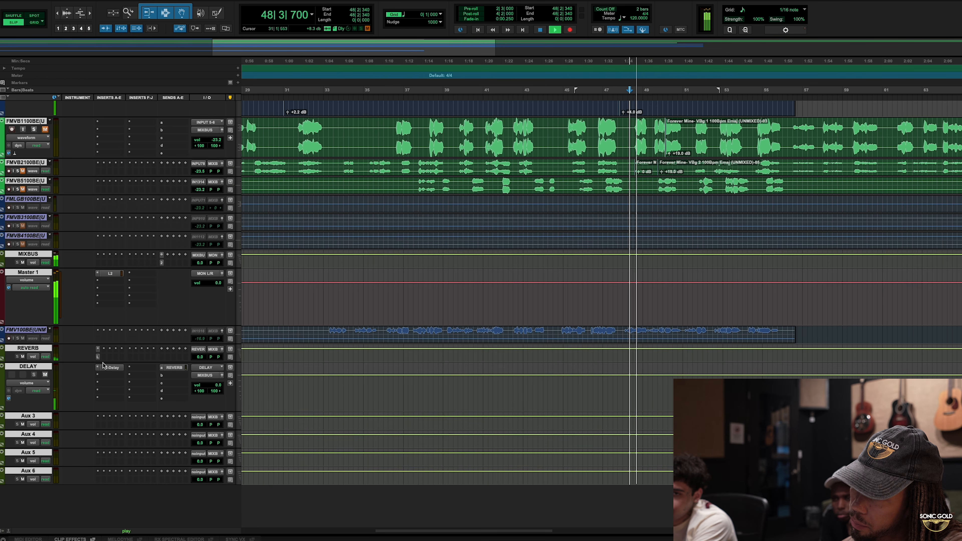
click(117, 367)
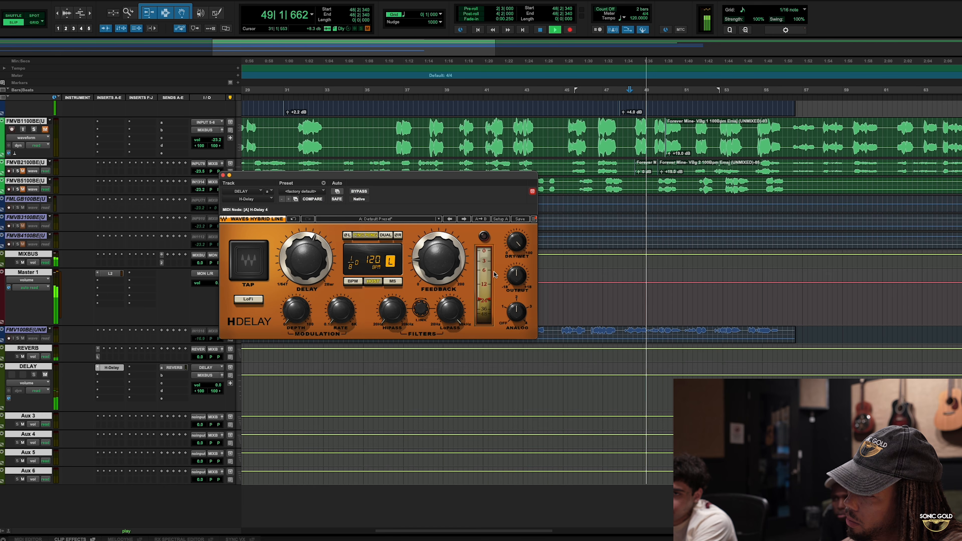
drag(438, 261, 439, 266)
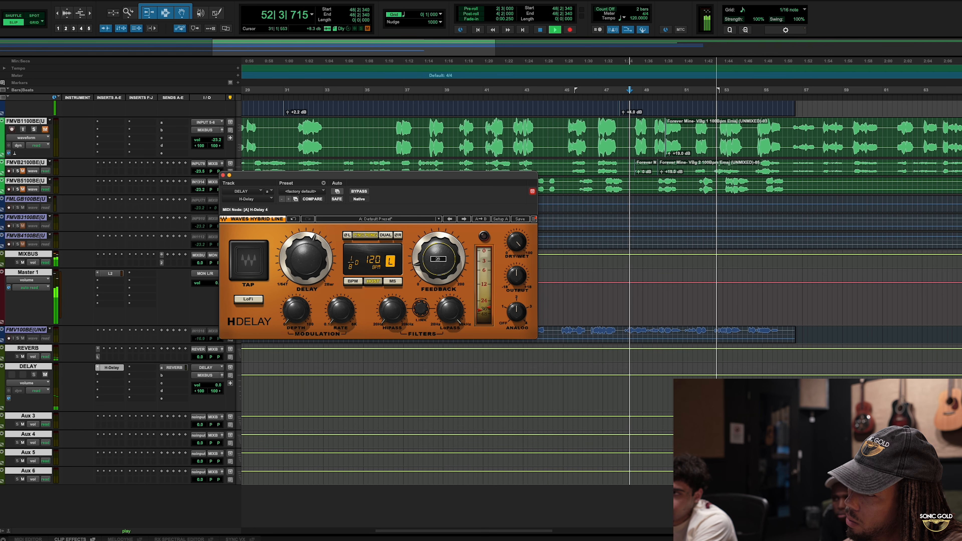
key(space)
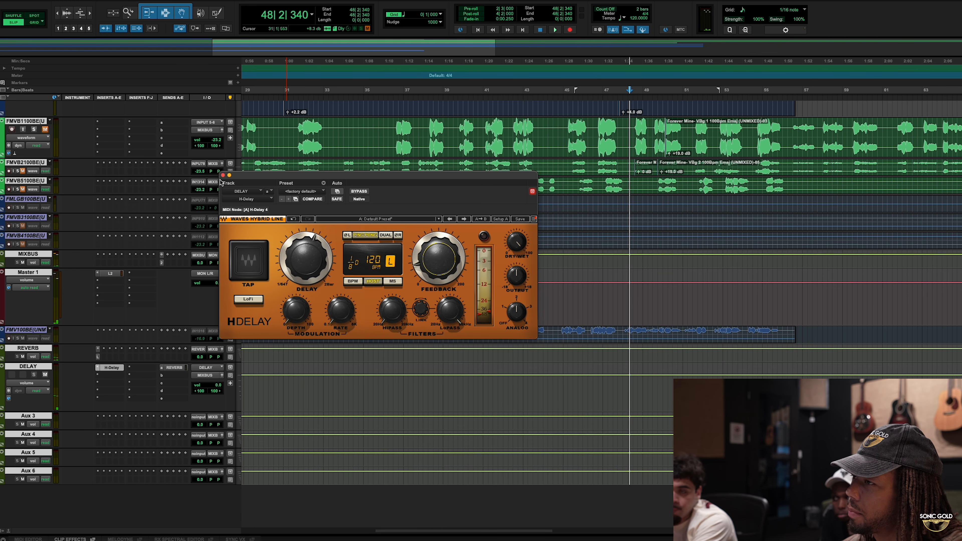
click(223, 175)
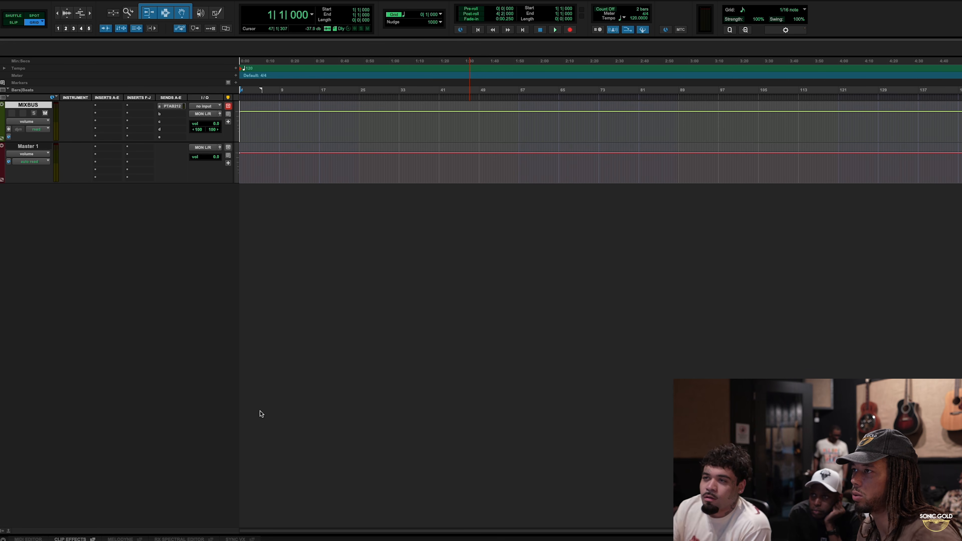
Import all the Forever Mine audio stems from the FOREVER MINE 6.25.25 folder as new tracks
key(super+shift+i)
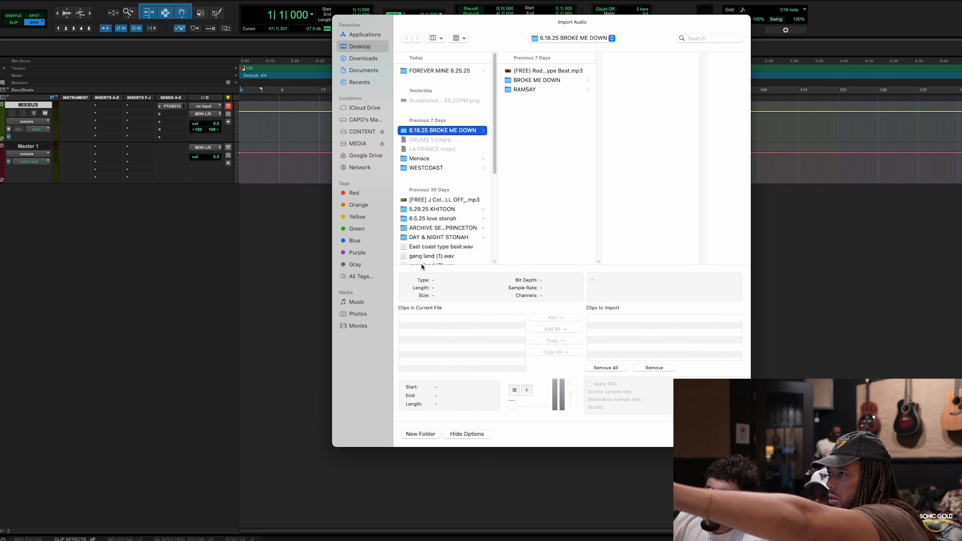
click(439, 71)
click(516, 79)
key(super+a)
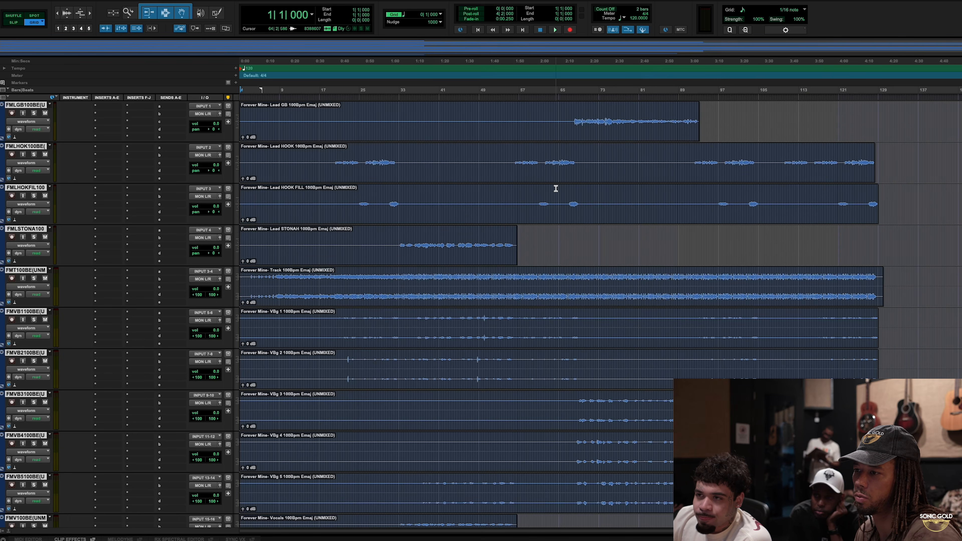
Route the outputs of all imported Forever Mine tracks to MIXBUS
scroll(555, 189, down, 2)
scroll(554, 189, up, 1)
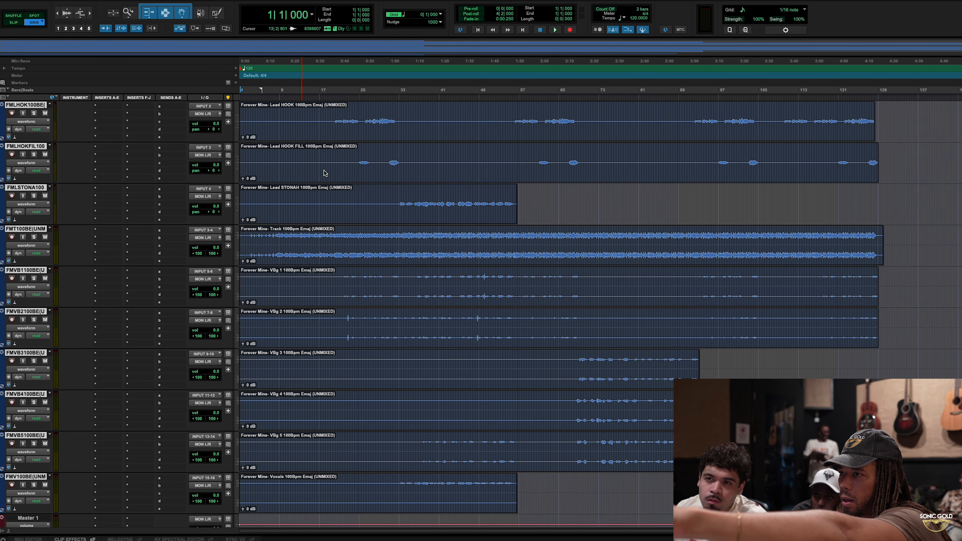
click(215, 115)
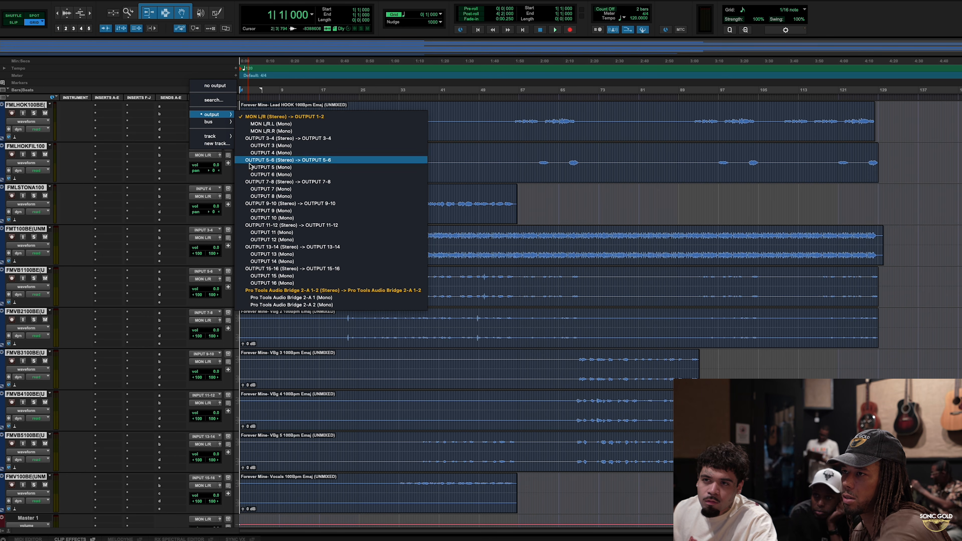
alt+click(247, 138)
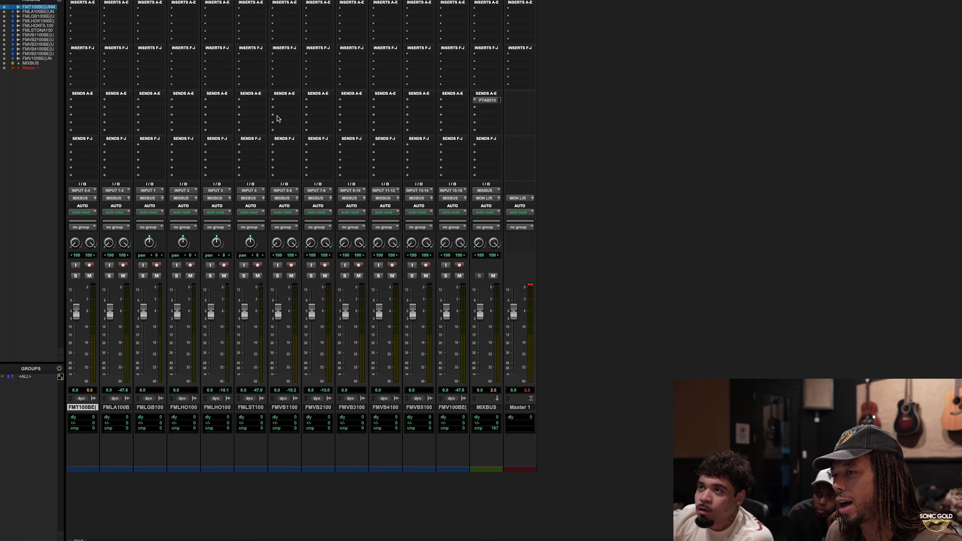
Select the first Lead HOOK phrase from 20|1|000 in the Edit window, followed by its repeat near bar 93
key(super+equal)
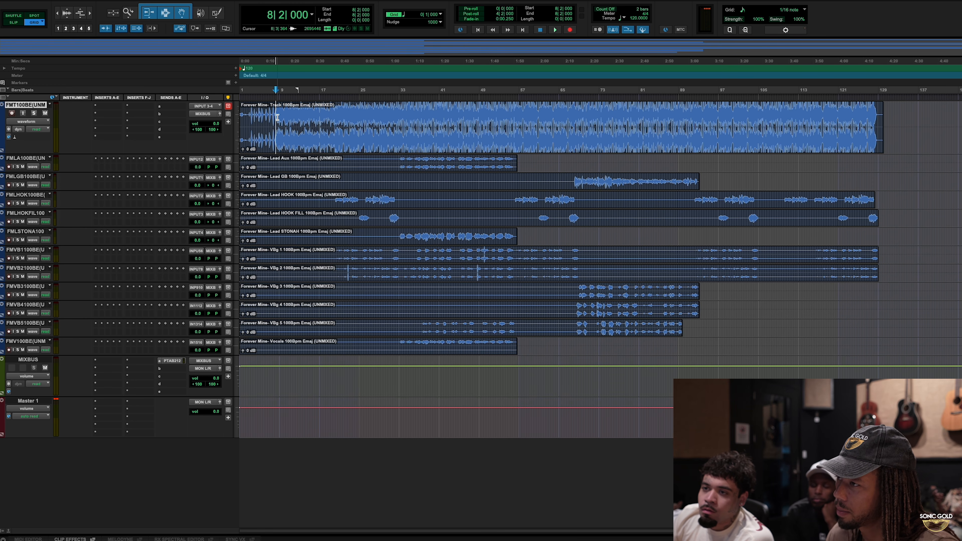
drag(335, 200, 354, 200)
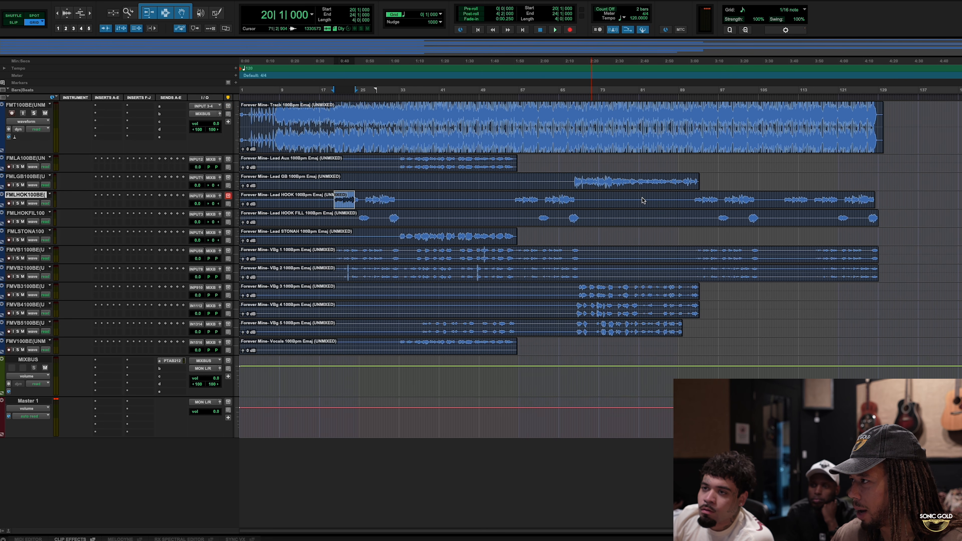
drag(691, 199, 727, 200)
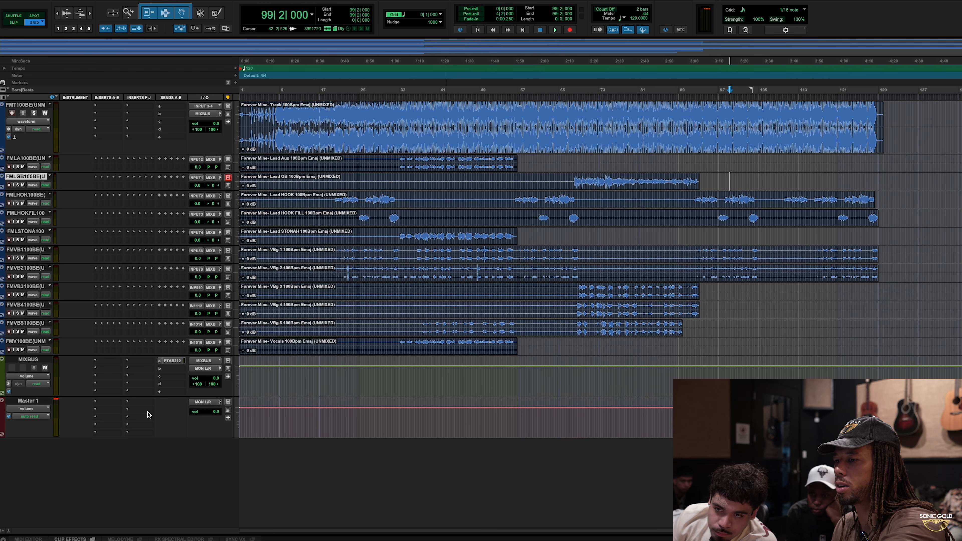
Set the Master 1 insert to the stereo L2 limiter in place of the L1 limiter and audition the mix briefly
click(112, 401)
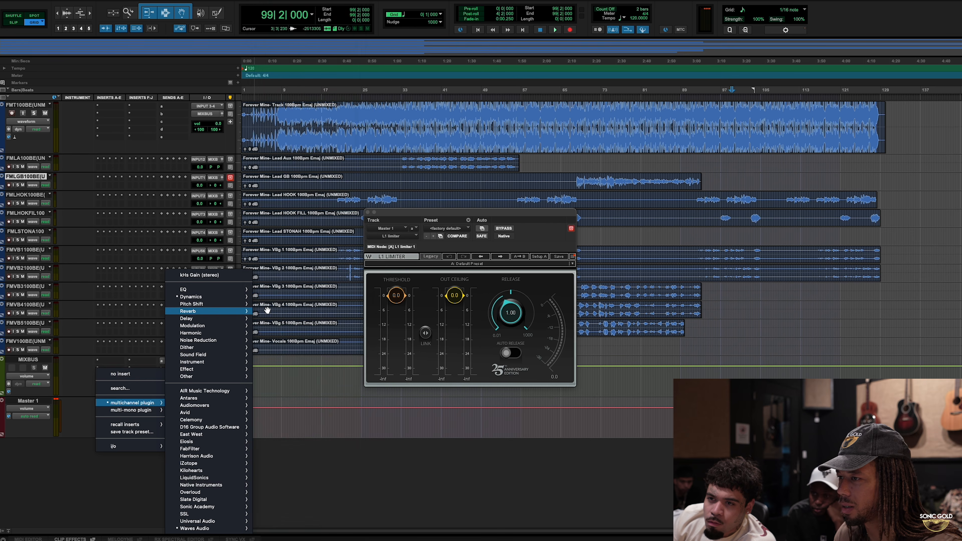
mouse_move(212, 297)
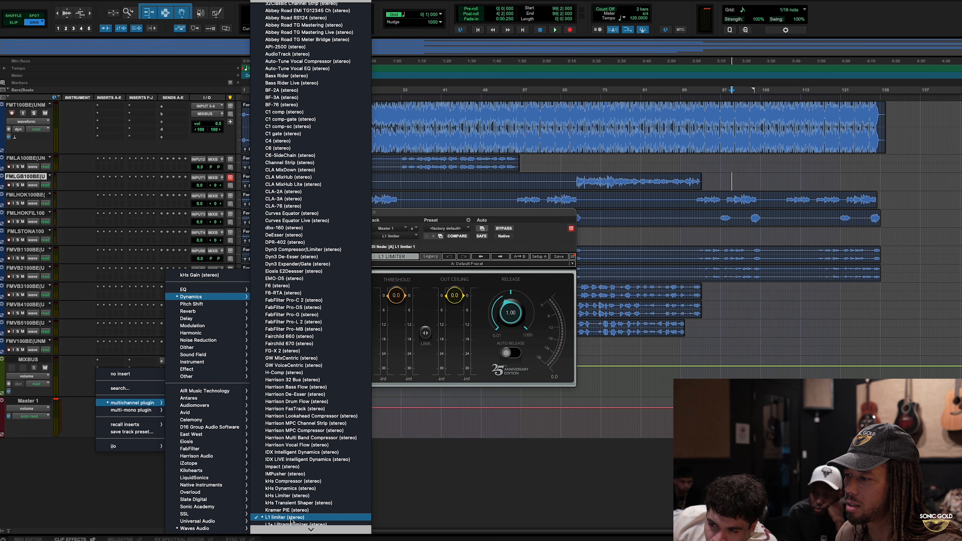
scroll(292, 522, down, 5)
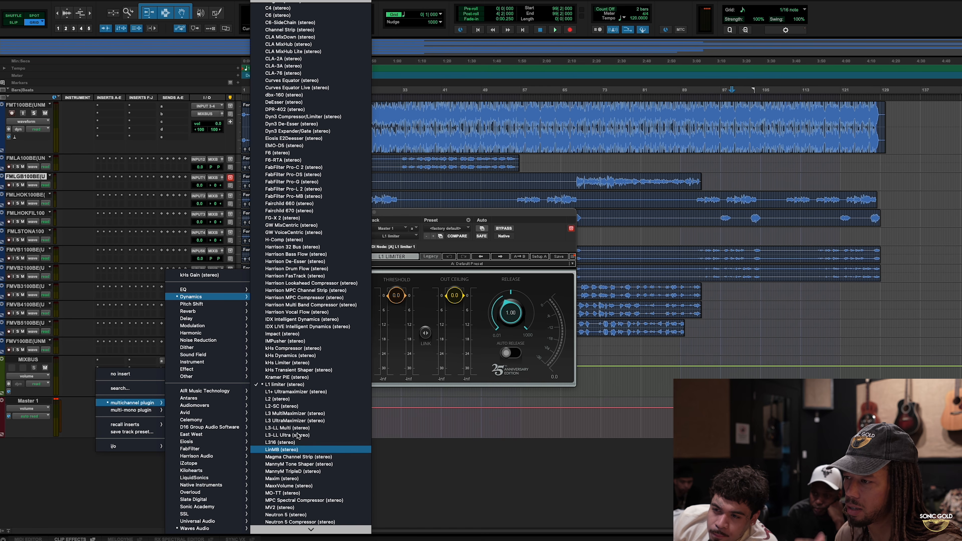
click(297, 405)
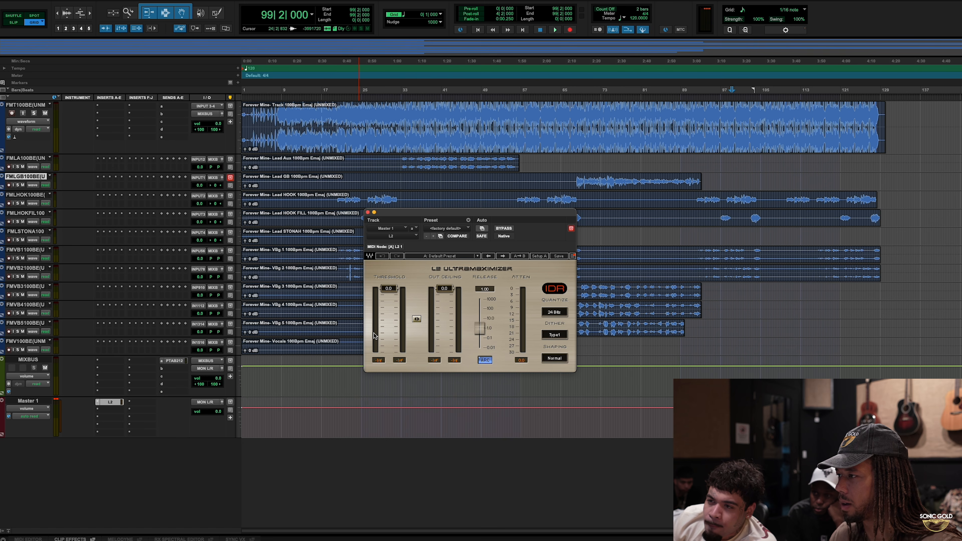
key(space)
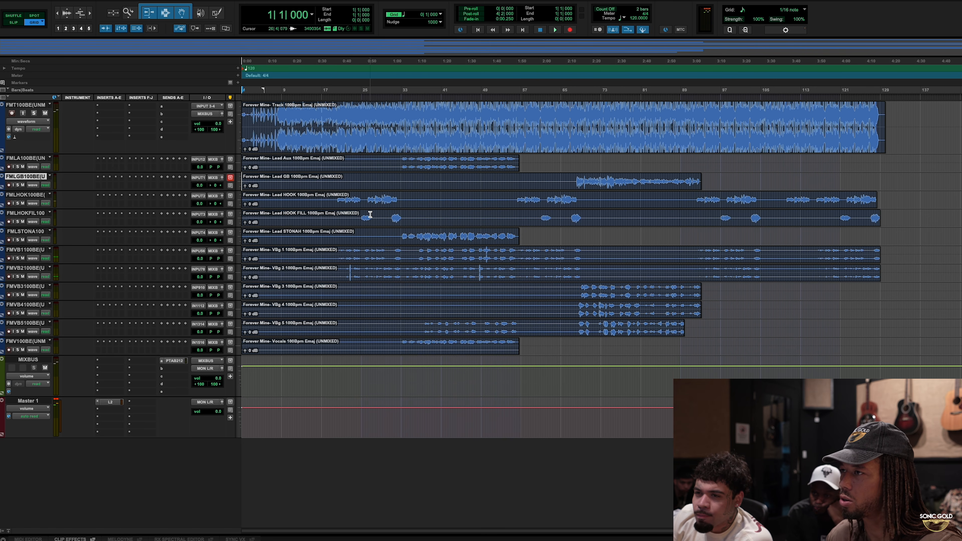
Compare the Mix and Edit windows, selecting the Forever Mine Track channel
key(ctrl+equal)
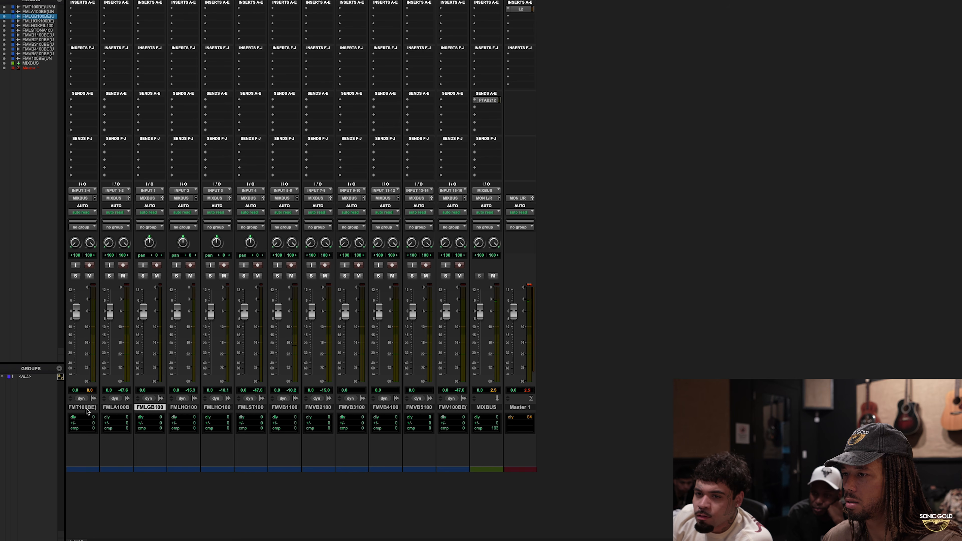
key(ctrl+equal)
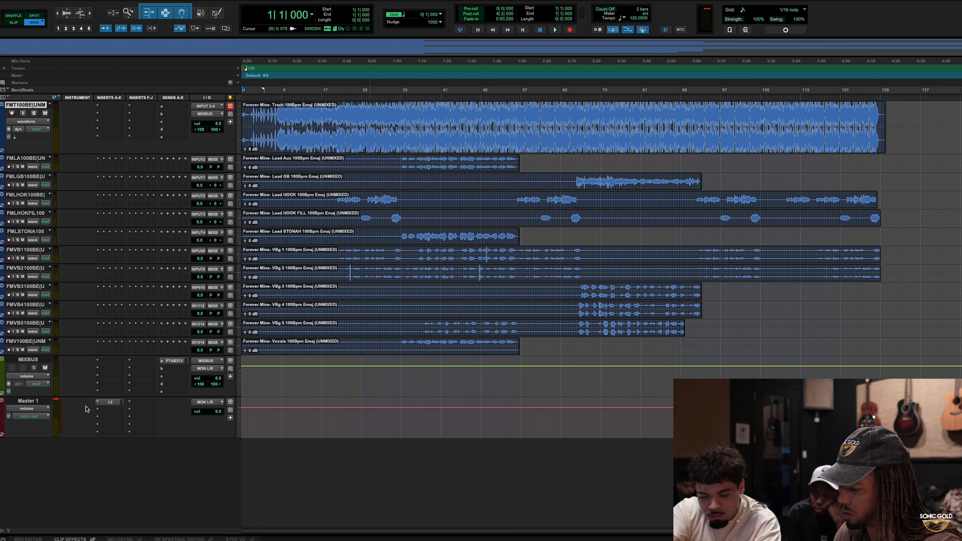
key(ctrl+equal)
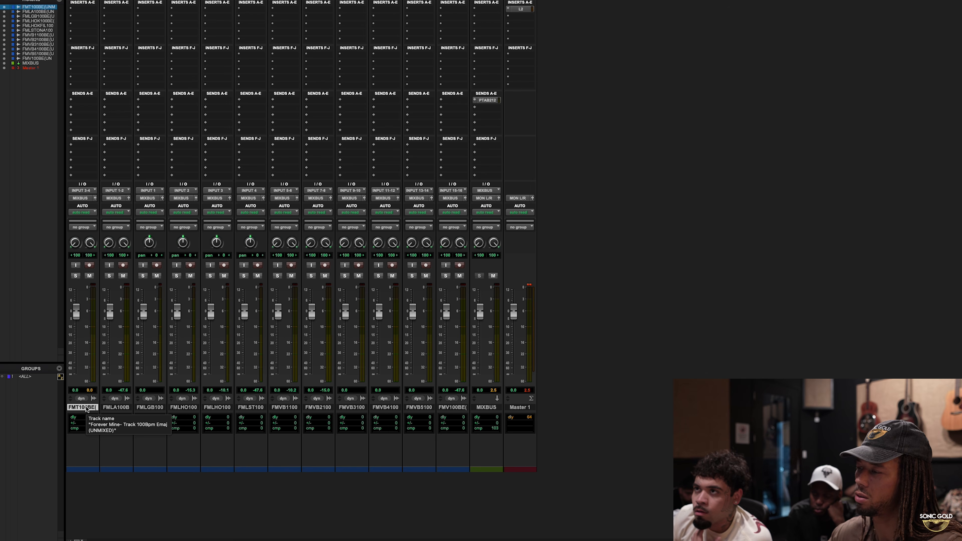
key(ctrl+equal)
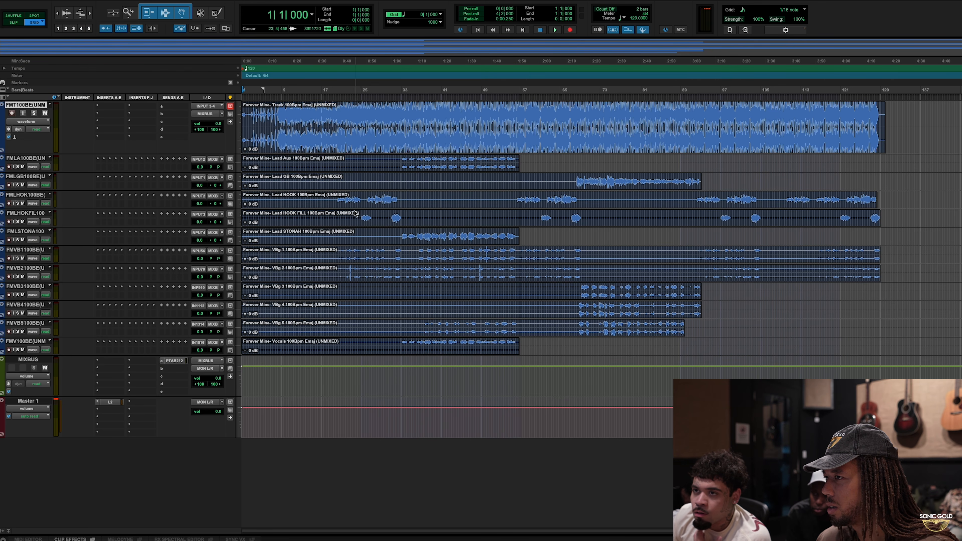
Separate the Lead HOOK clip at 20|1|000 and shorten the start of the second part
click(337, 200)
key(ctrl+e)
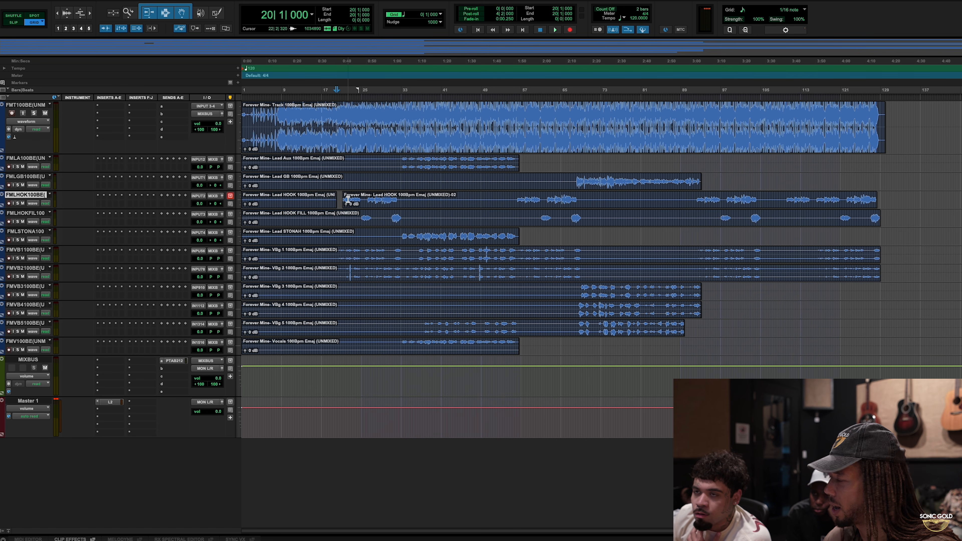
shift+click(347, 200)
Create a Mix/Edit group from all audio tracks, Forever Mine Track through Vocals, and lower the grouped faders to -15.0 dB
key(ctrl+equal)
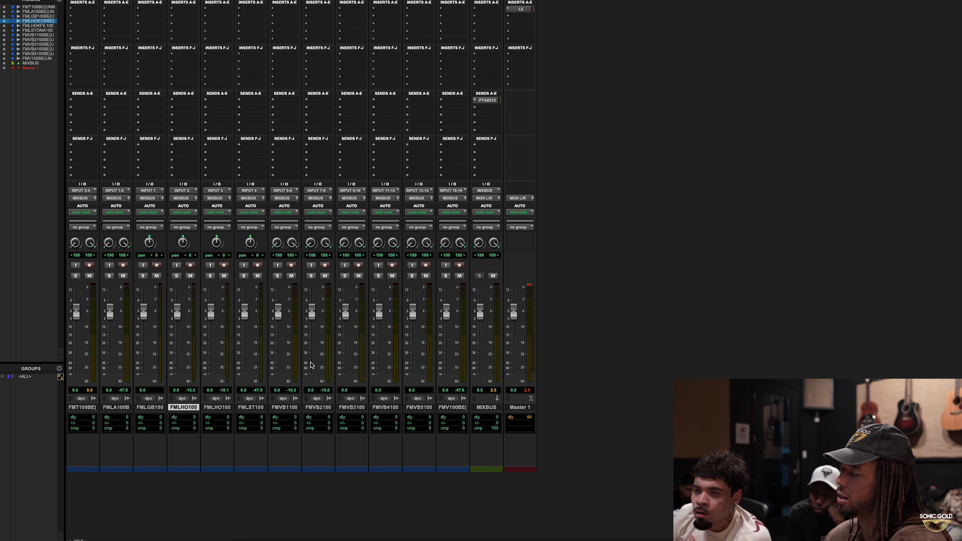
click(93, 408)
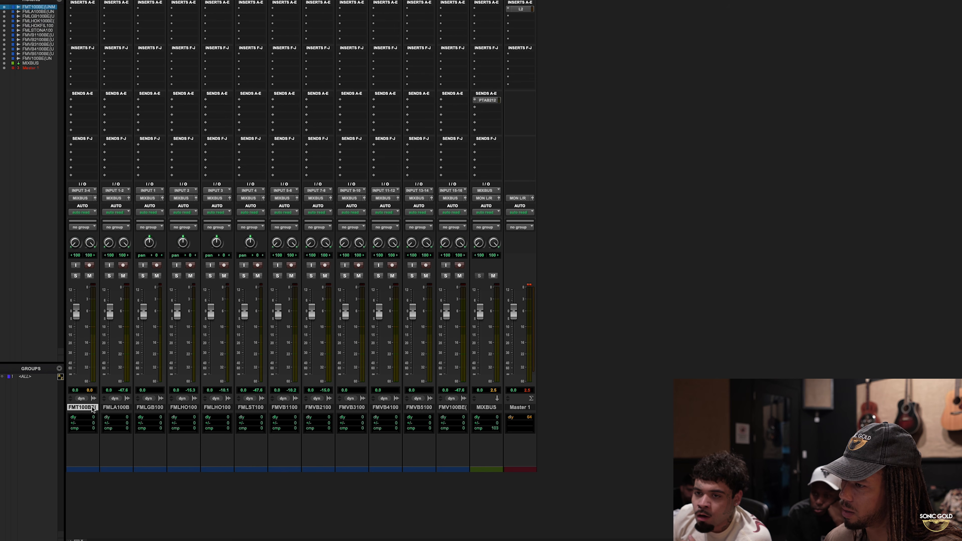
shift+click(454, 409)
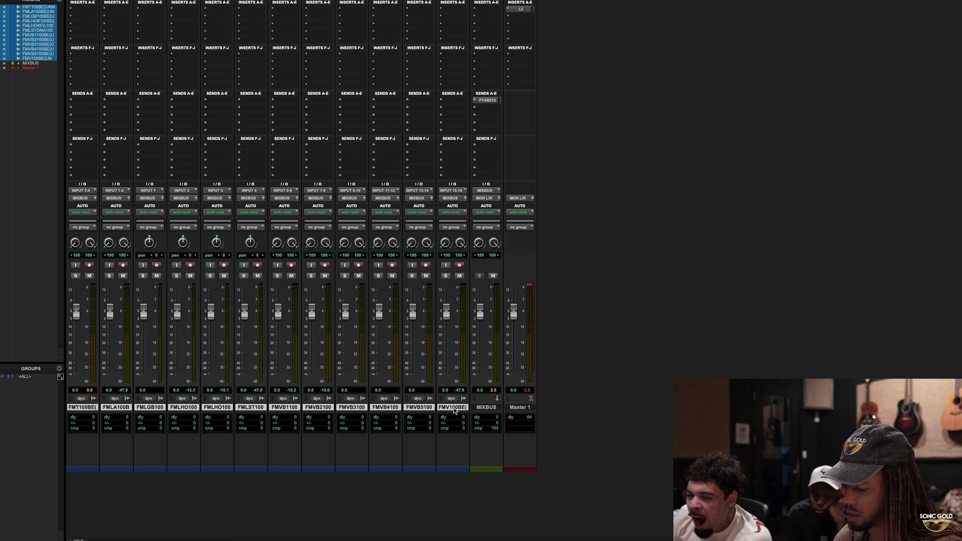
key(super+g)
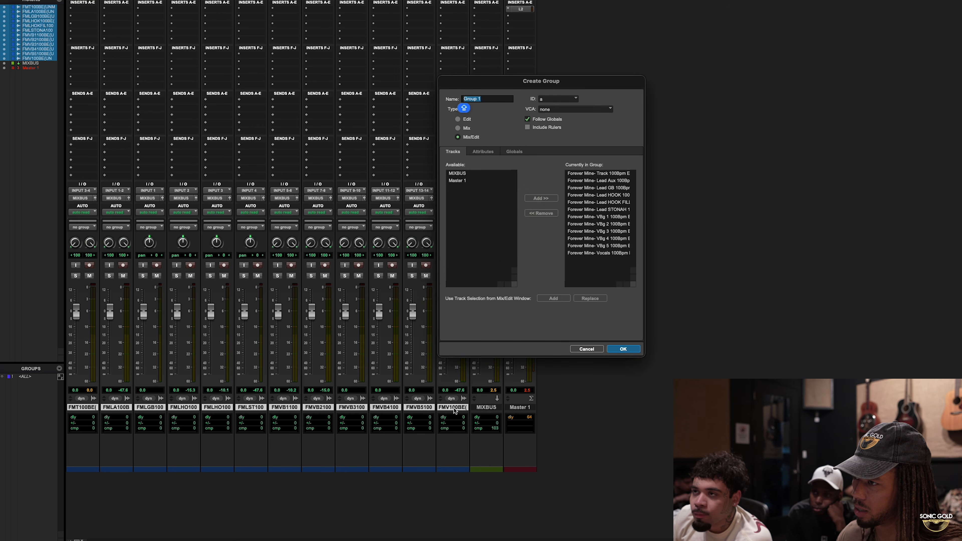
key(Return)
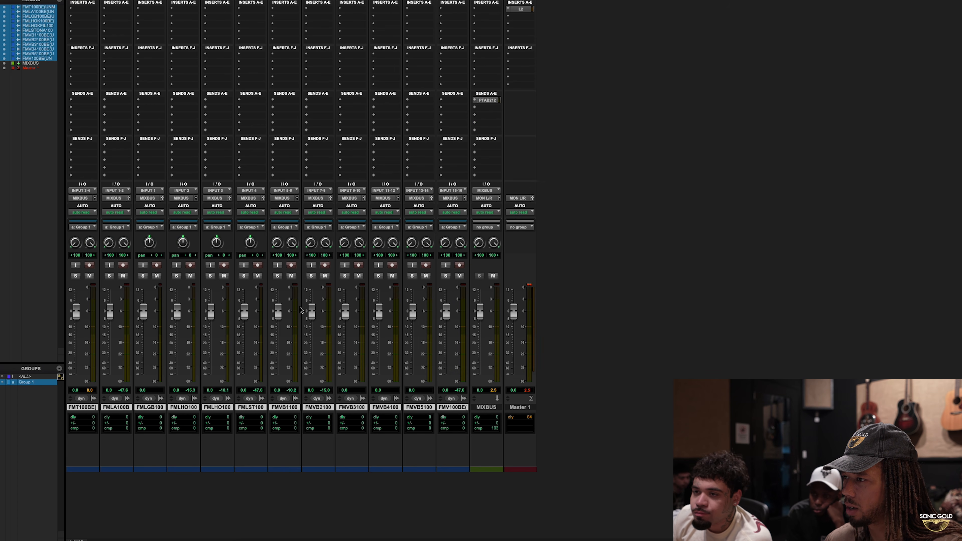
drag(315, 312, 313, 337)
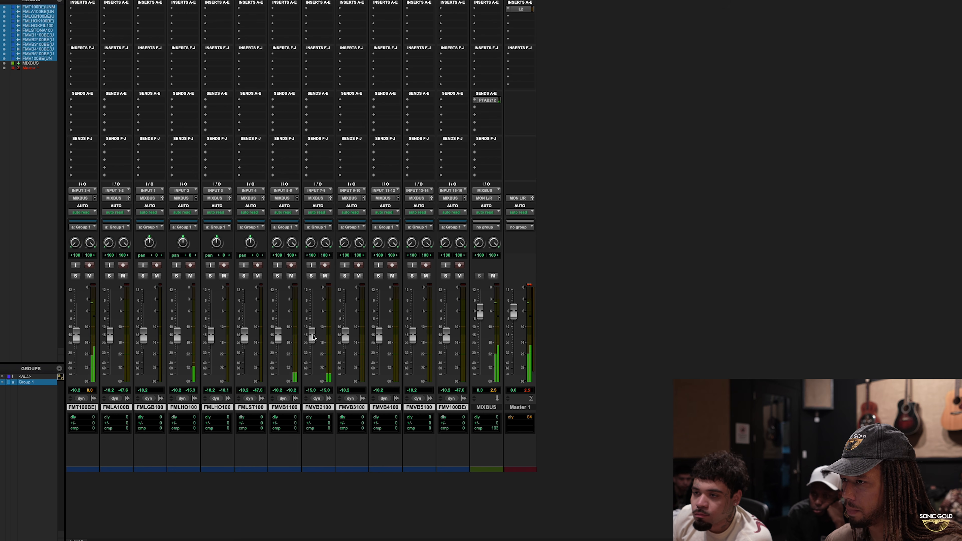
Suspend Group 1 and move the VBg 2 fader independently, bringing it back down to -15.3 dB
key(a)
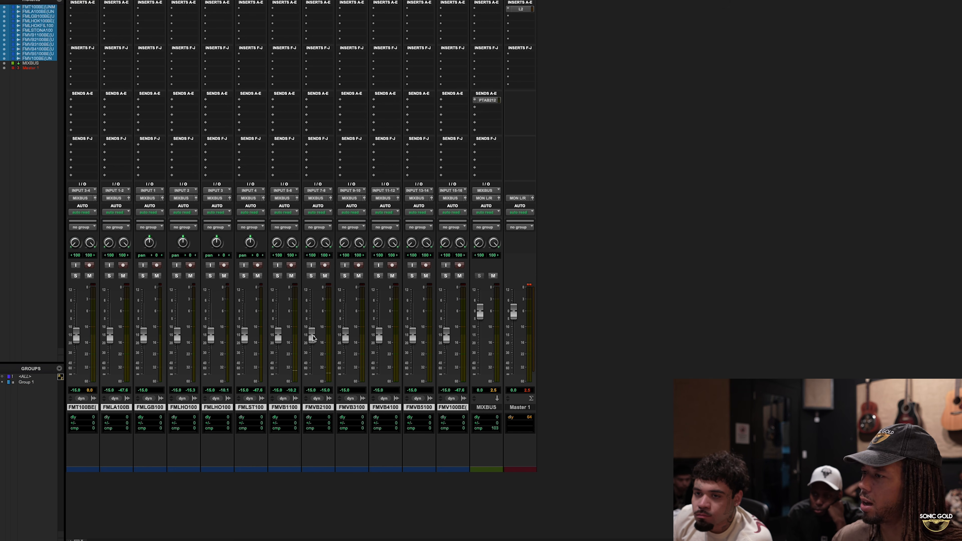
mouse_move(314, 341)
mouse_down()
mouse_move(318, 310)
mouse_move(319, 363)
mouse_move(321, 313)
mouse_move(320, 326)
mouse_up()
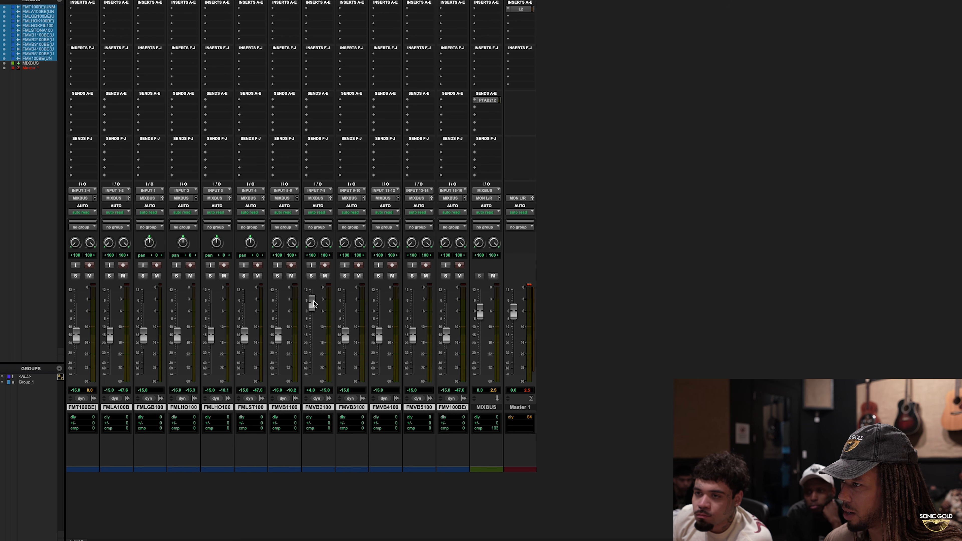
drag(311, 295, 312, 293)
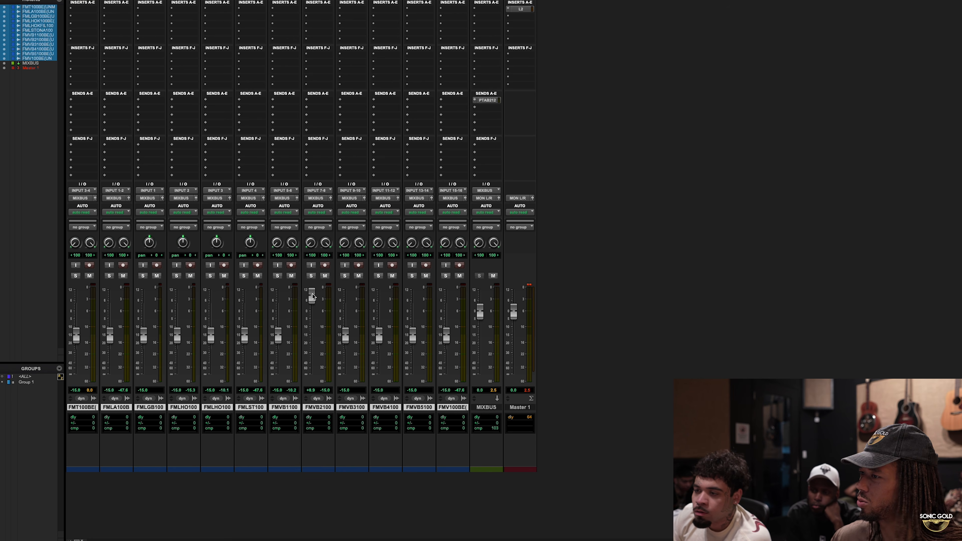
drag(312, 293, 323, 337)
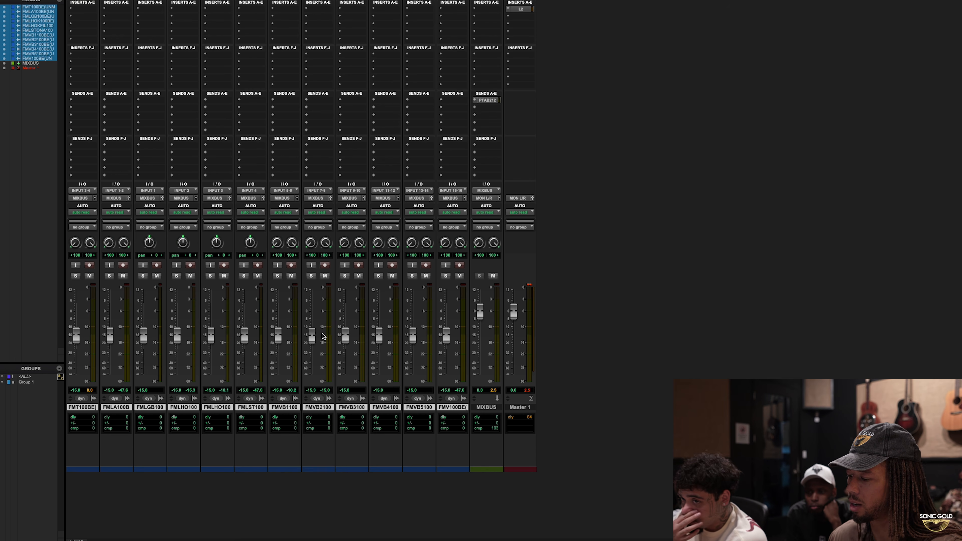
Return to the session start in the Edit window and place the cursor at 31|4|000 on the Forever Mine Track
key(super+equal)
key(Return)
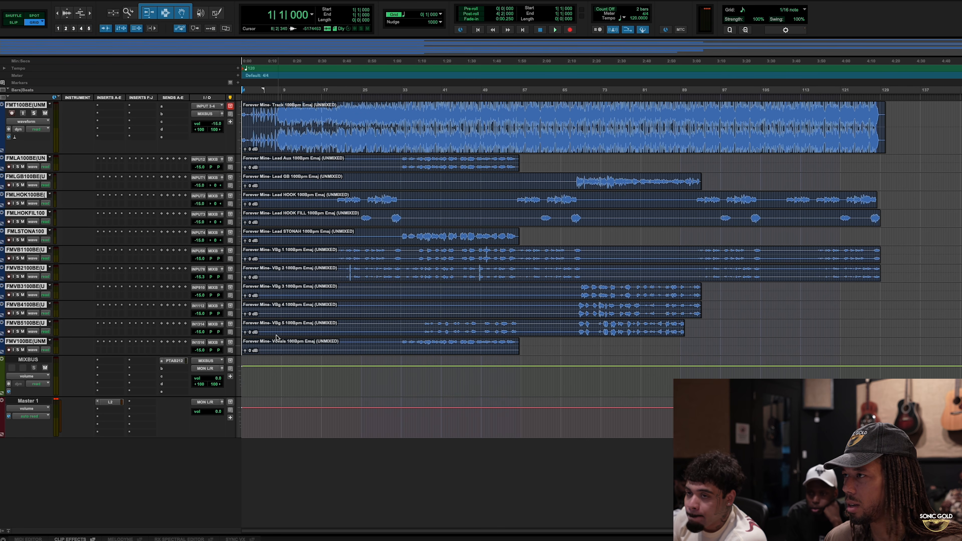
key(super+bracketright)
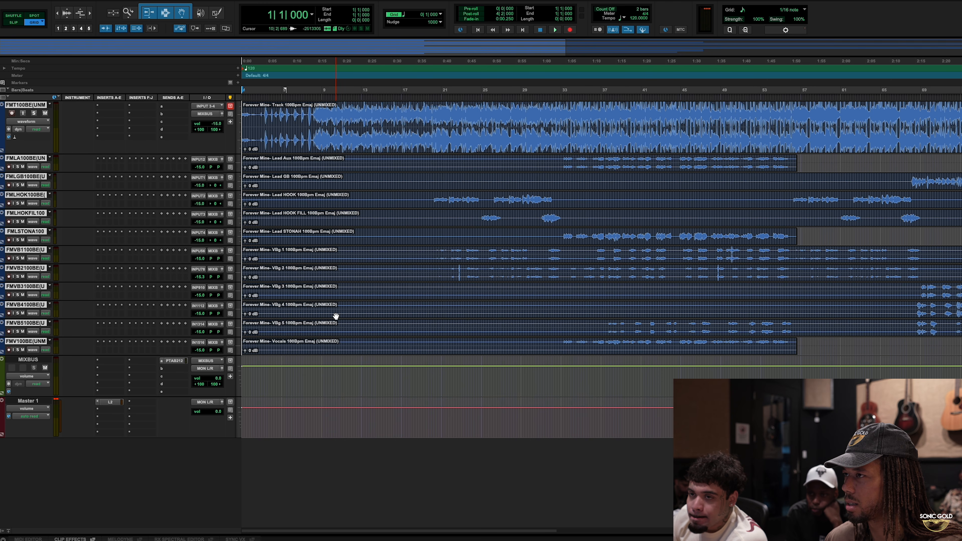
click(589, 119)
Toggle Group 1 in the Mix window, lower its faders together to -16.9 dB and suspend the group again
key(super+equal)
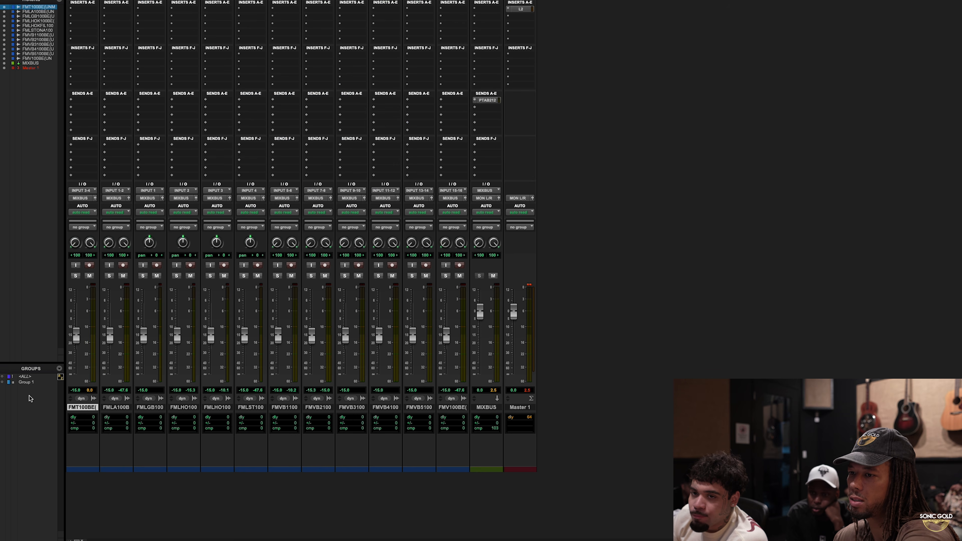
click(27, 383)
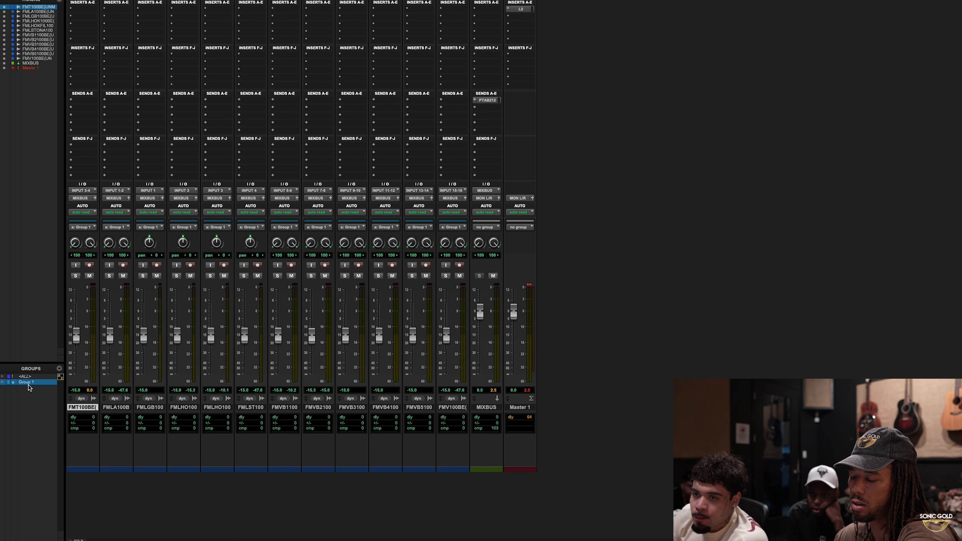
click(27, 382)
click(26, 382)
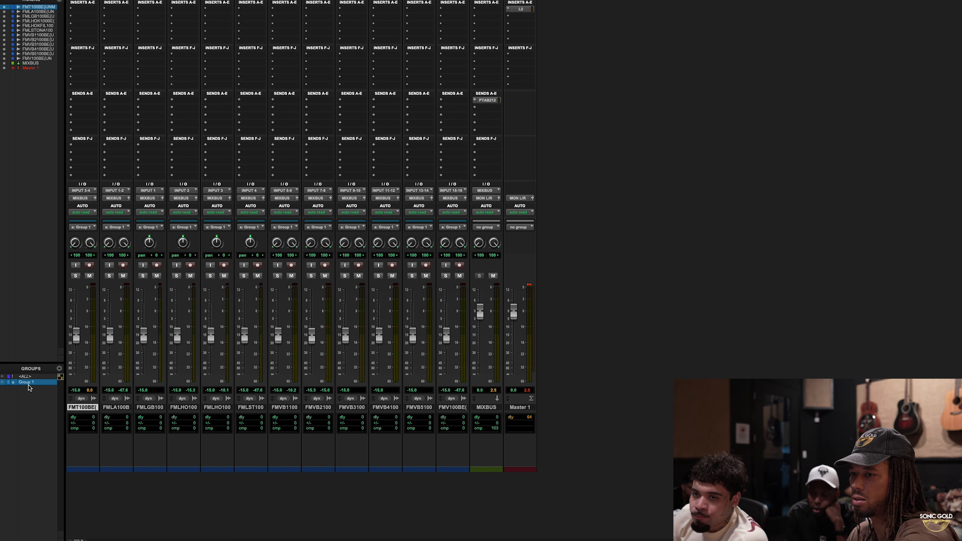
click(27, 382)
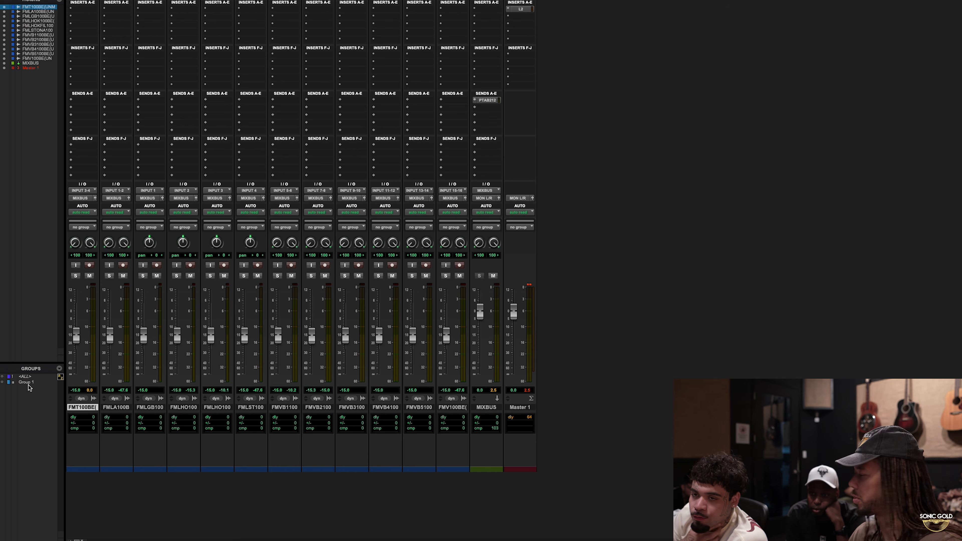
click(27, 383)
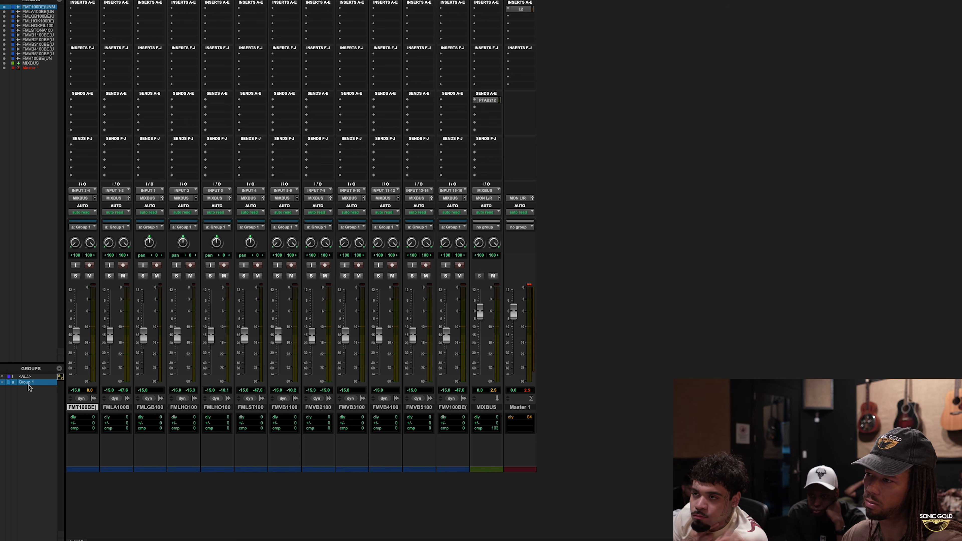
drag(145, 339, 147, 343)
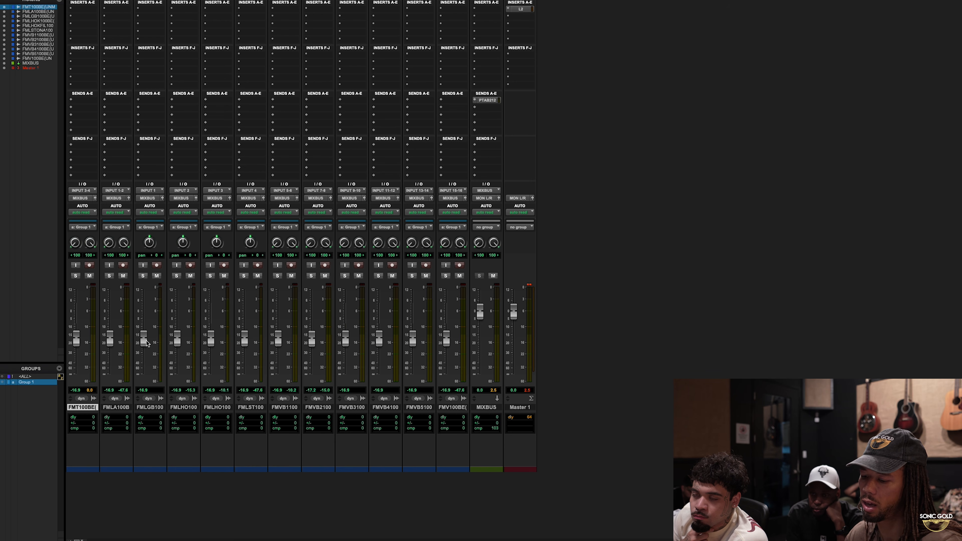
key(a)
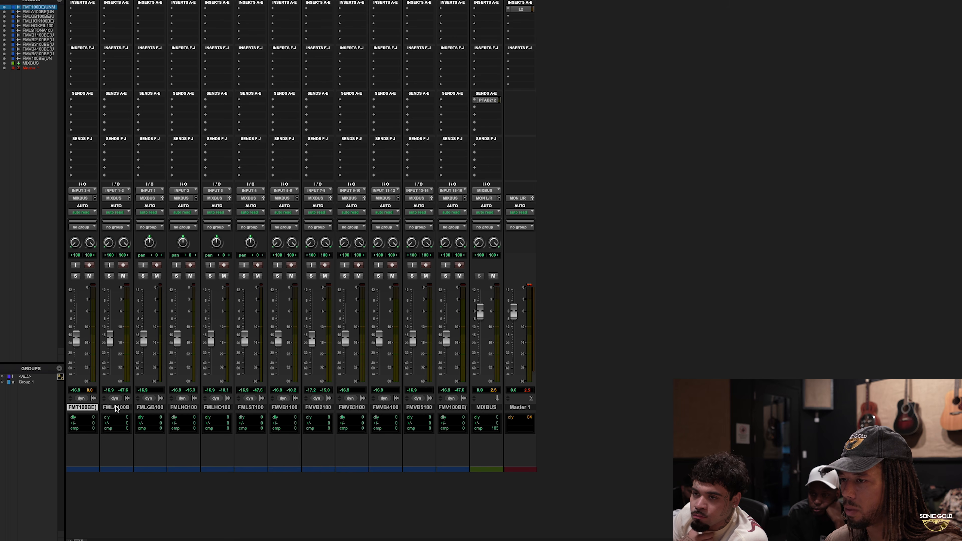
Audition the mix in the Edit window from 33|1|000 and again from the hook at 20|1|000
key(ctrl+equal)
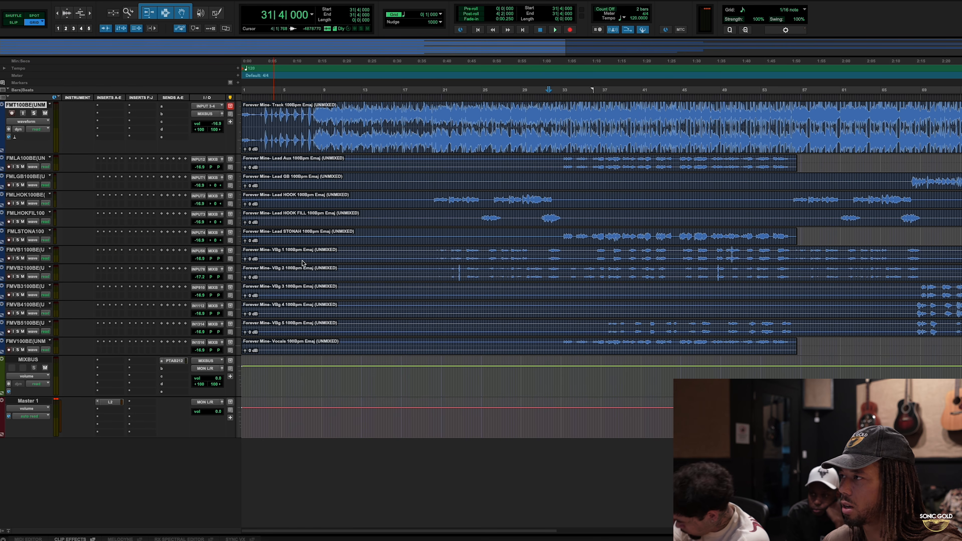
key(space)
click(561, 116)
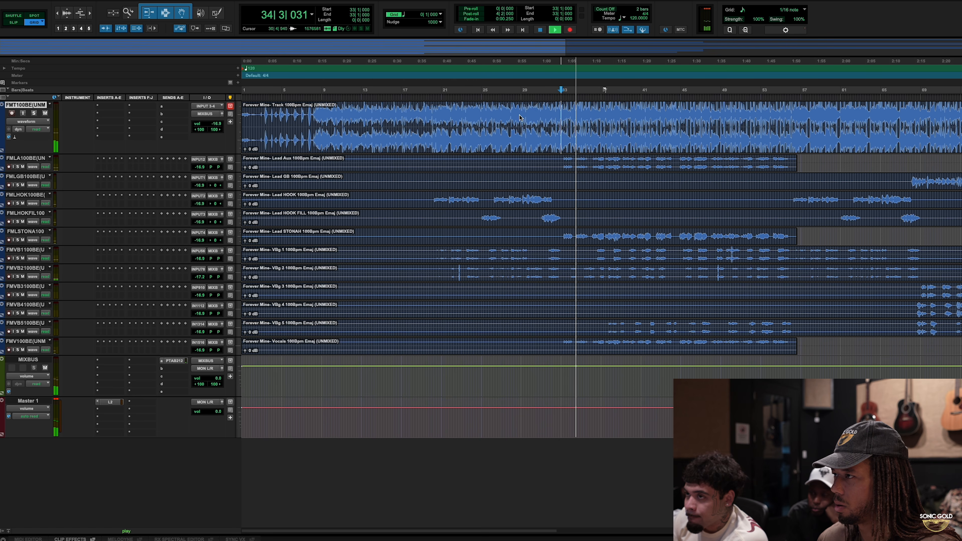
click(430, 114)
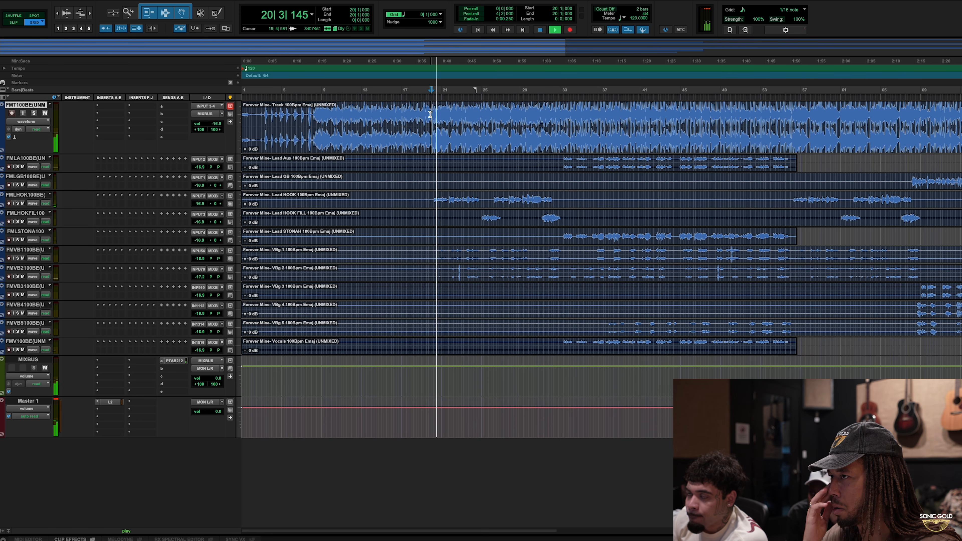
key(space)
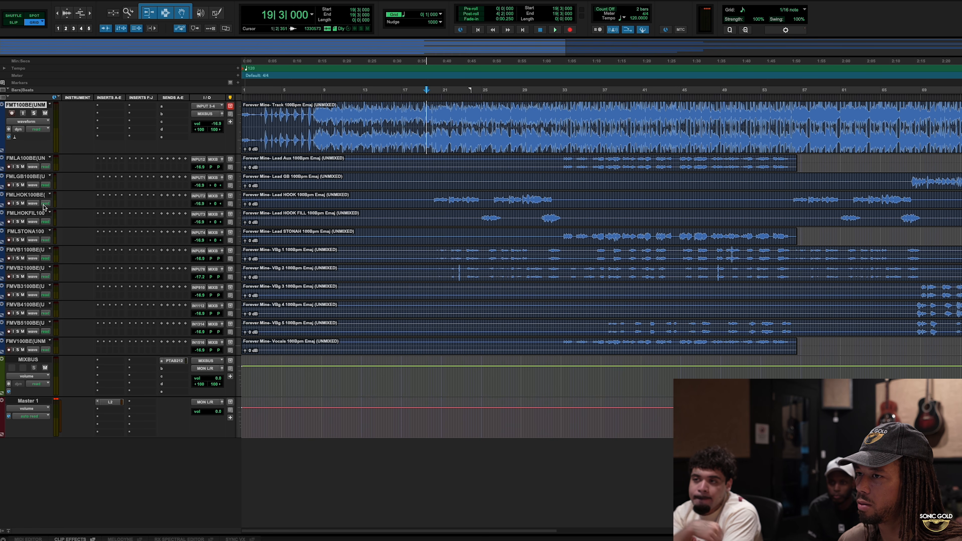
Color the Forever Mine Track orange and move the Lead HOOK track directly beneath it
mouse_move(29, 196)
mouse_down()
mouse_move(35, 159)
mouse_move(40, 204)
mouse_move(37, 195)
mouse_up()
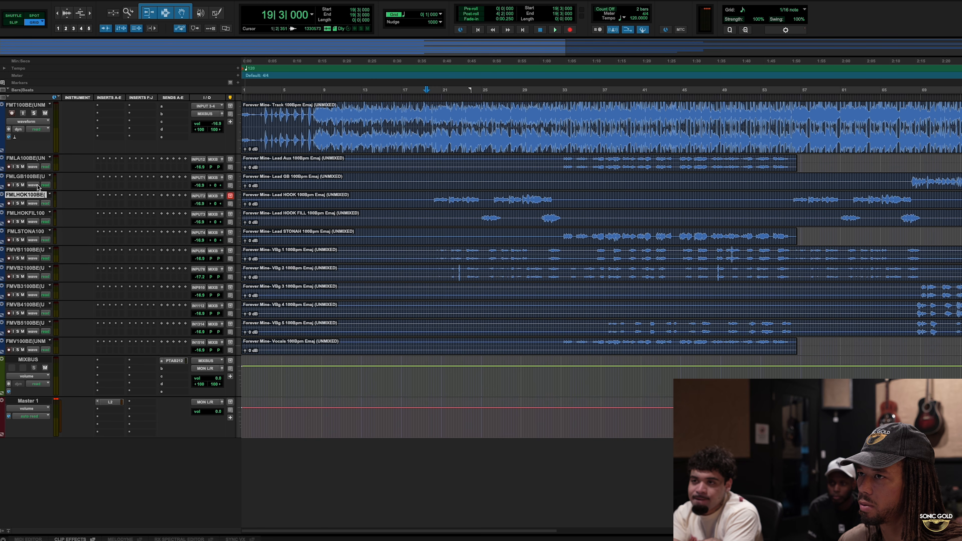
double_click(3, 117)
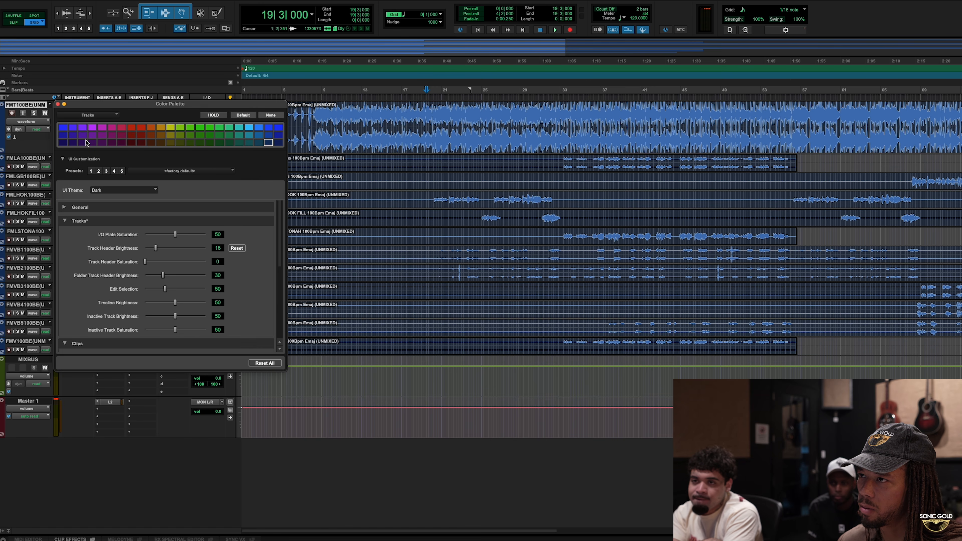
click(150, 127)
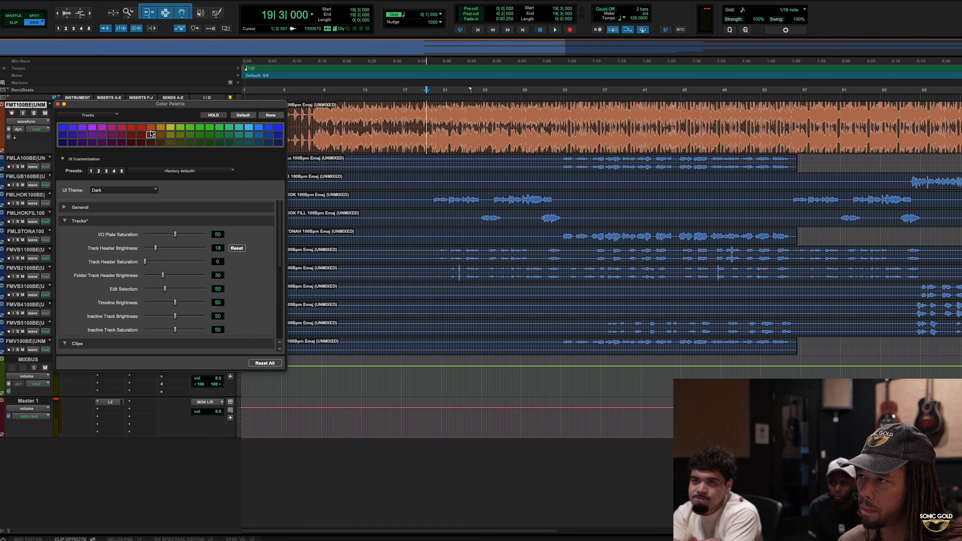
click(57, 103)
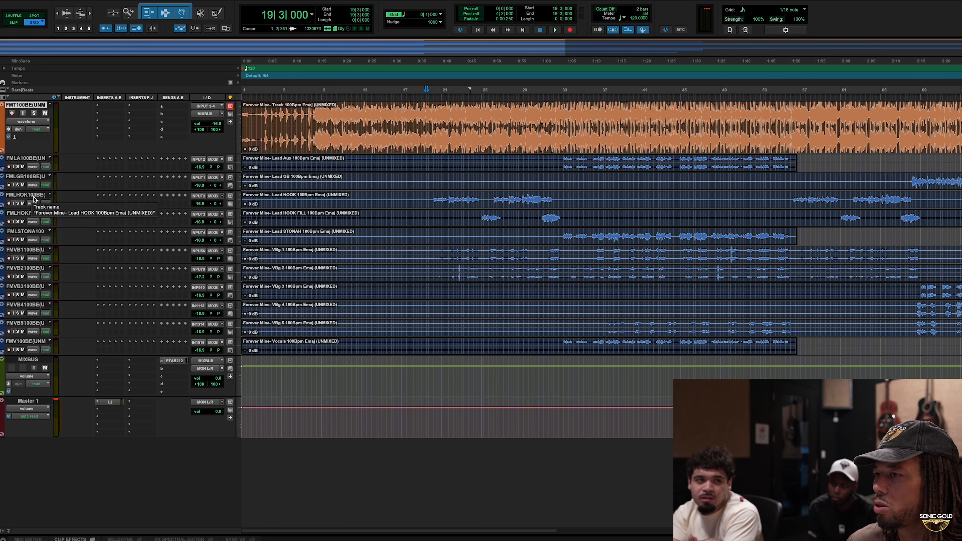
click(33, 232)
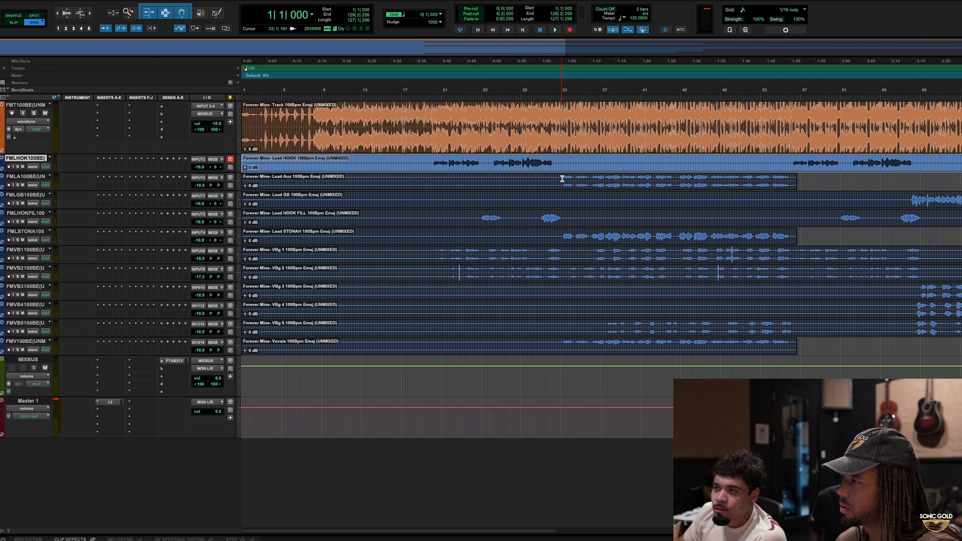
Solo the Lead Aux track and audition it from 33|2|000
click(562, 178)
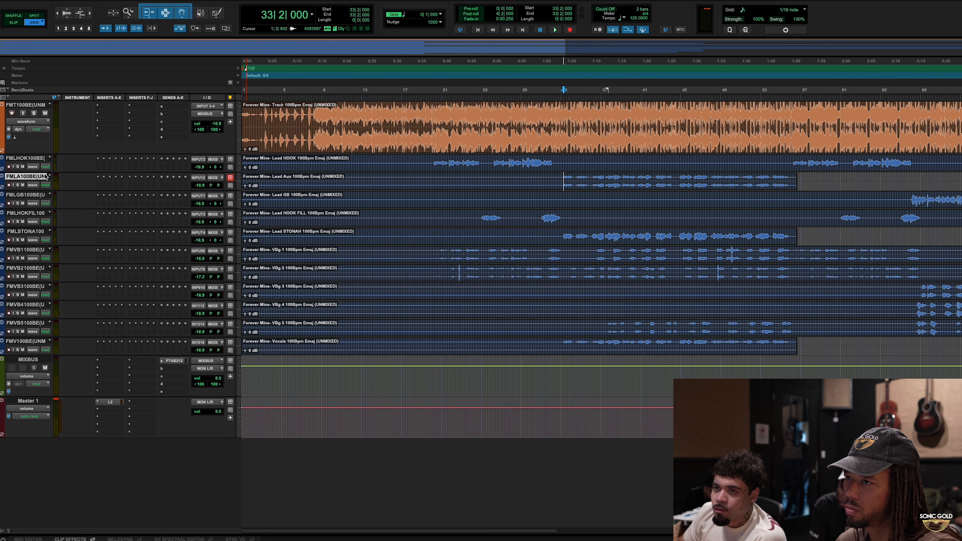
click(17, 185)
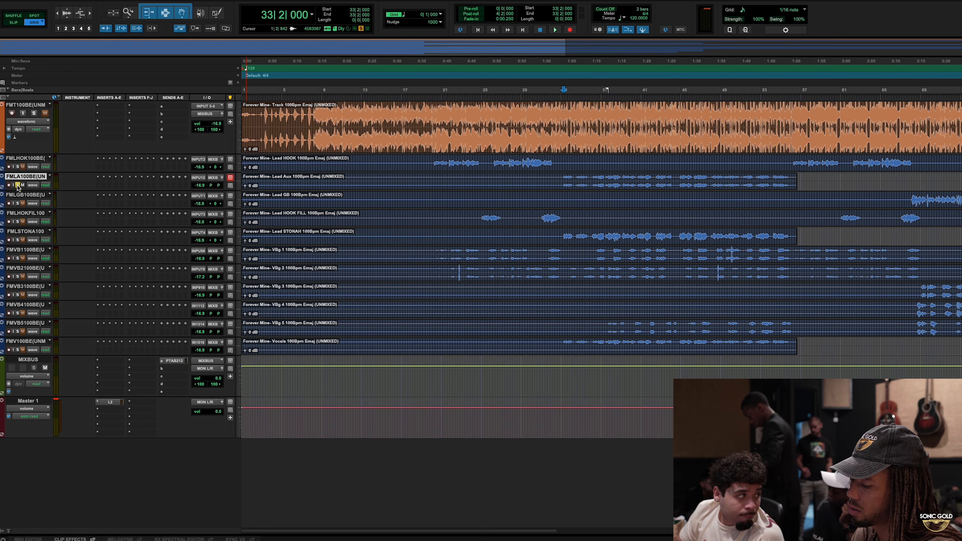
key(space)
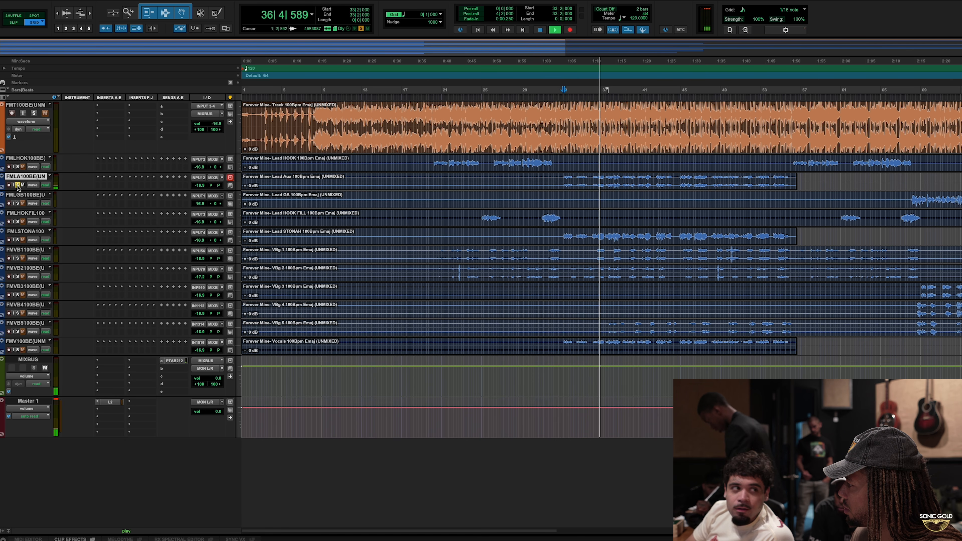
key(space)
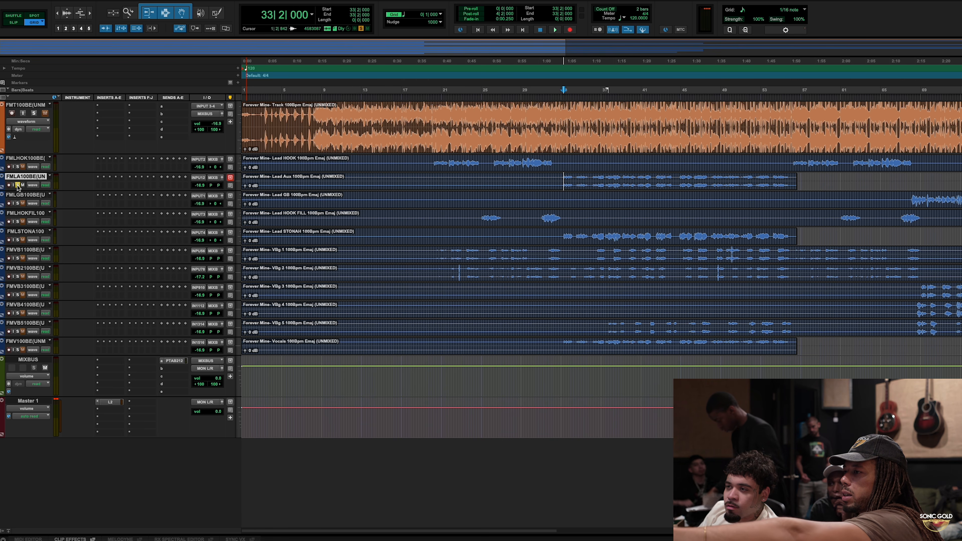
Audition the soloed Lead Aux, Lead STONAH and Vocals tracks from 33|2|000, and place the cursor at 36|2|000 on Lead Aux
key(space)
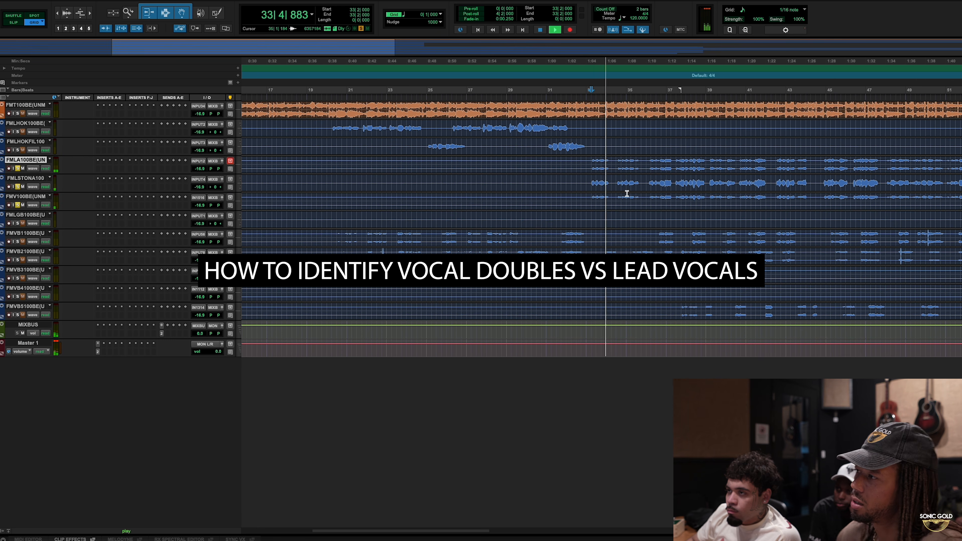
key(space)
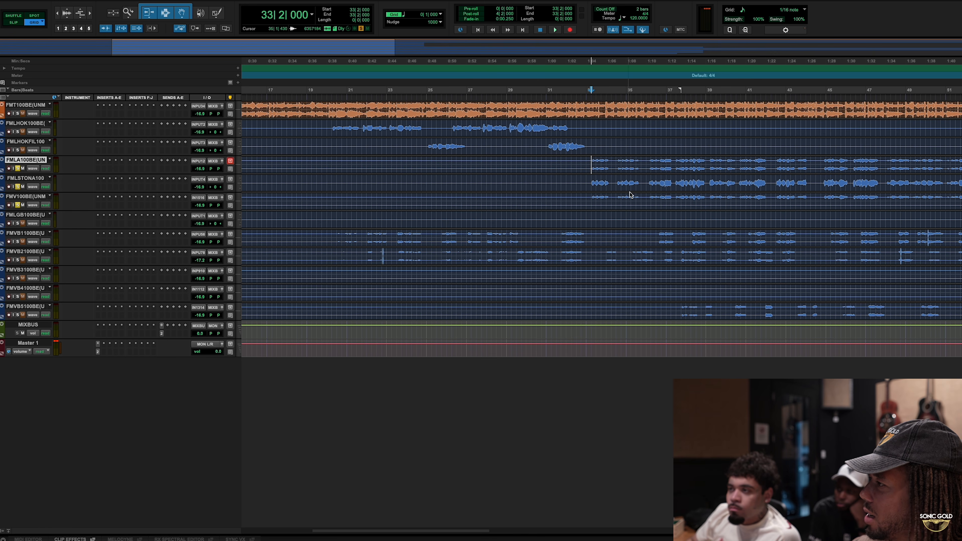
click(650, 163)
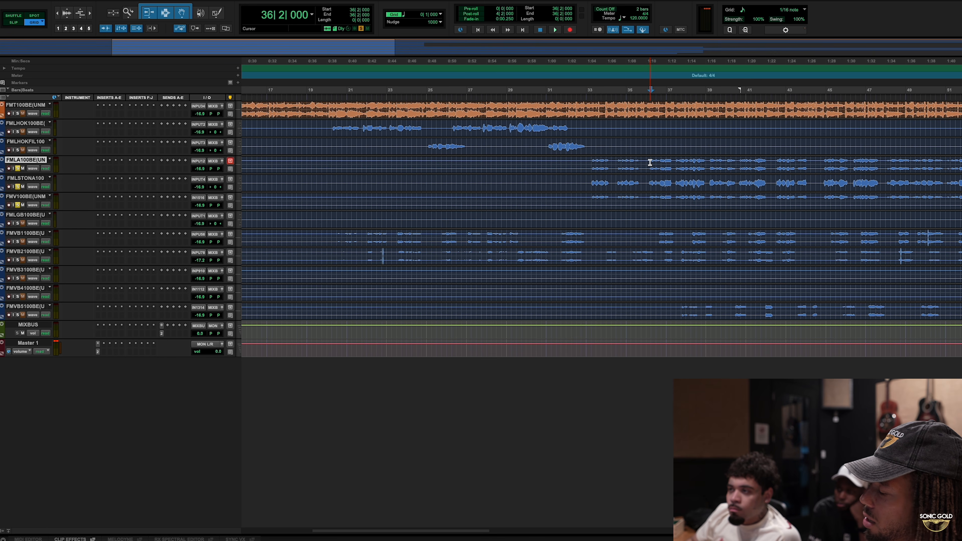
Audition the soloed VBg 1 and VBg 2 tracks from 36|3|000, and place the cursor at 52|4|000 on VBg 5
key(space)
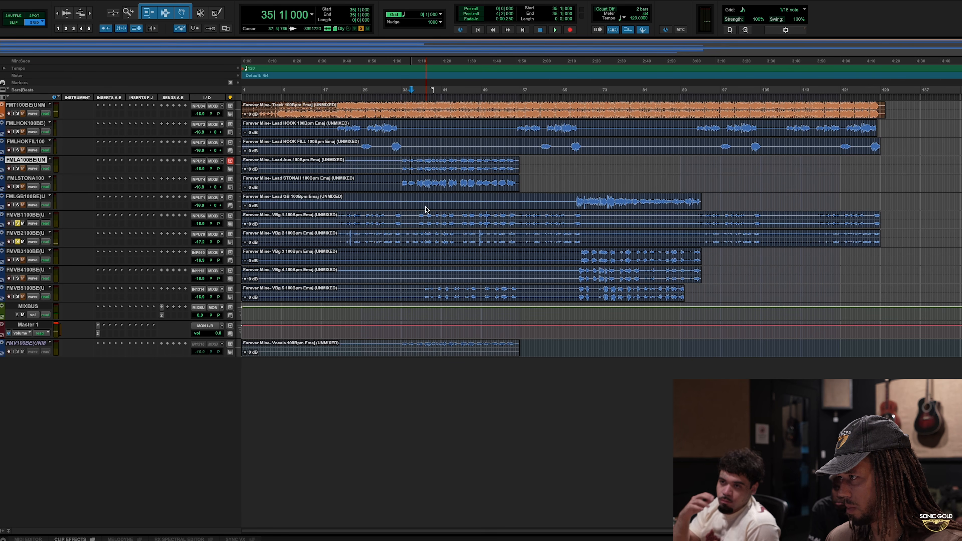
click(420, 218)
key(space)
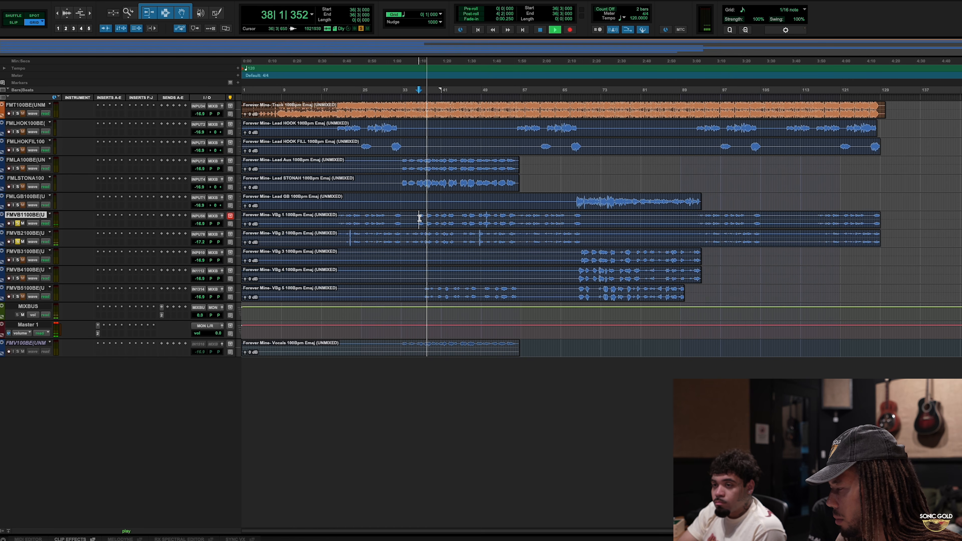
click(500, 290)
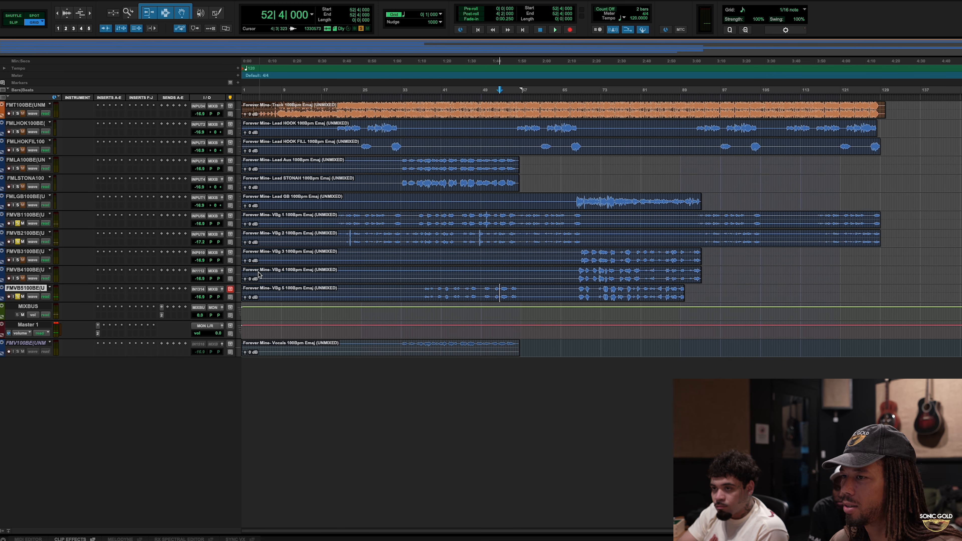
Move the VBg 5 track directly beneath VBg 2 and color VBg 1, VBg 2 and VBg 5 green
drag(29, 288, 24, 248)
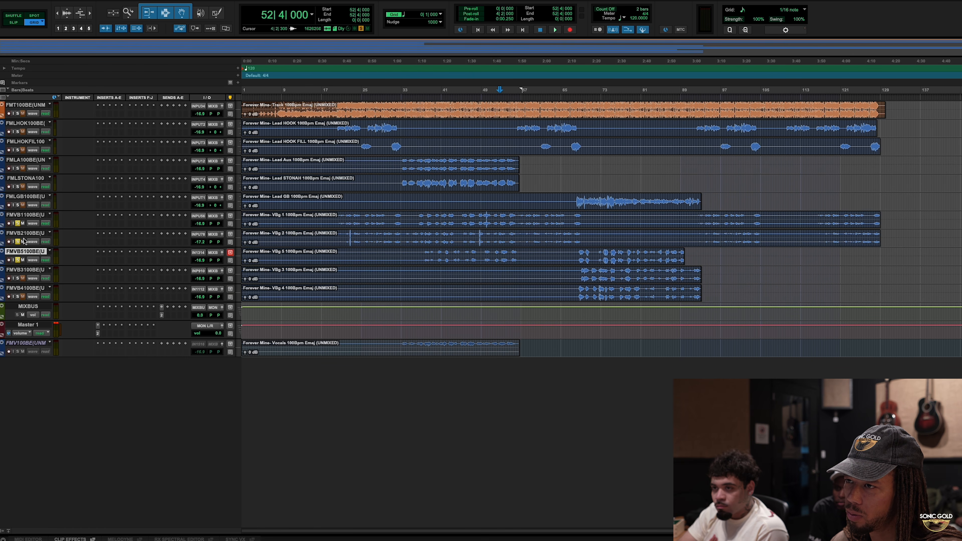
double_click(3, 223)
click(219, 236)
click(57, 214)
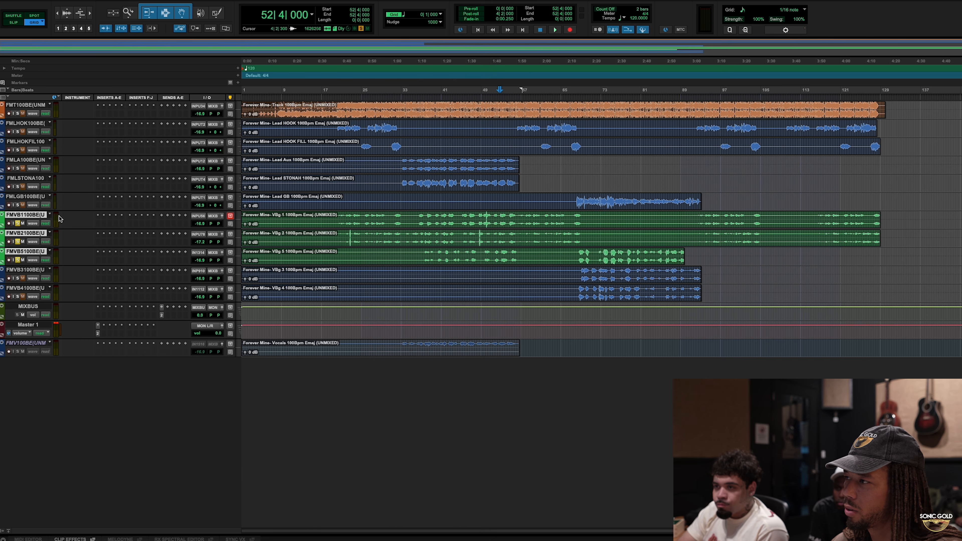
Check the section at 69|1|000, move the Lead GB track directly beneath VBg 5 and make it inactive
drag(463, 216, 589, 262)
click(581, 254)
click(581, 254)
drag(23, 197, 37, 254)
right_click(37, 256)
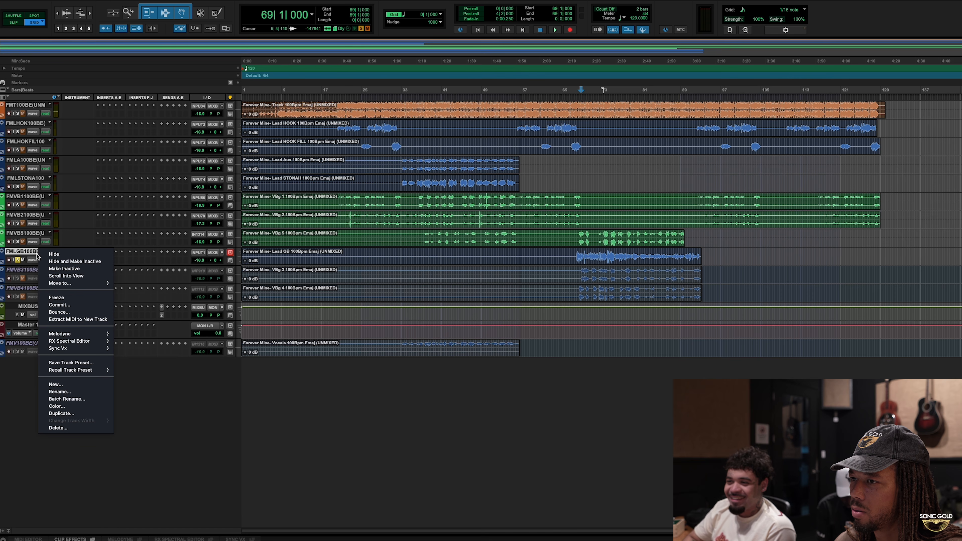
click(62, 268)
key(space)
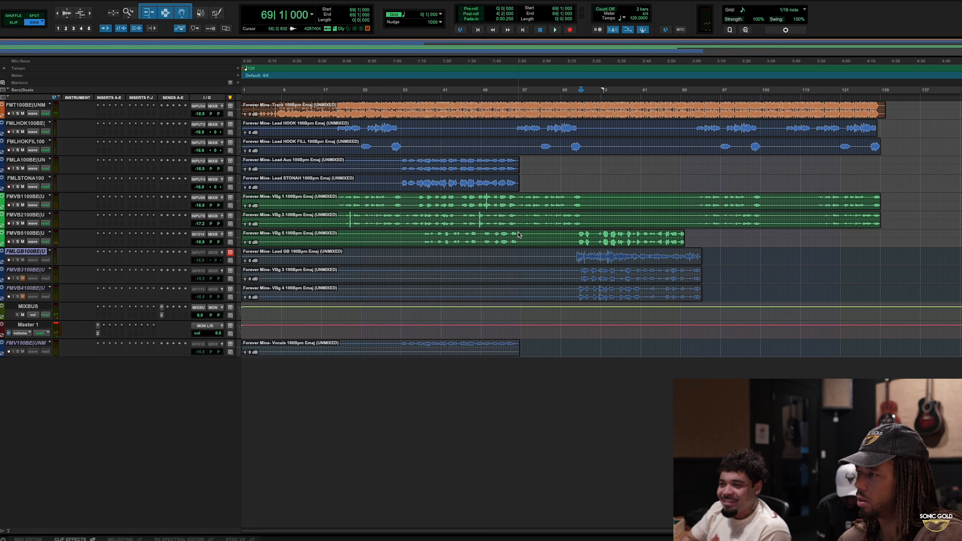
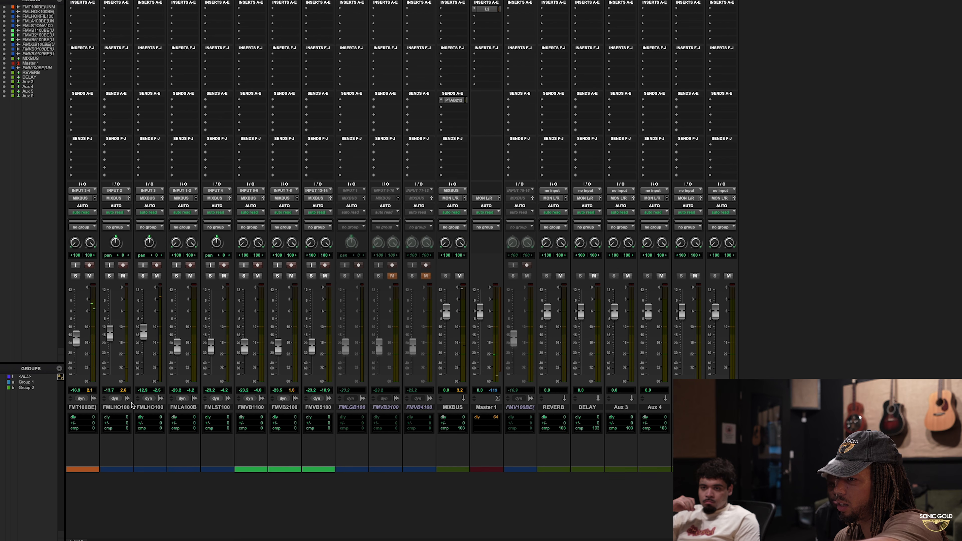
In the Edit window, set the Lead HOOK clip gain to +16.1 dB
key(super+equal)
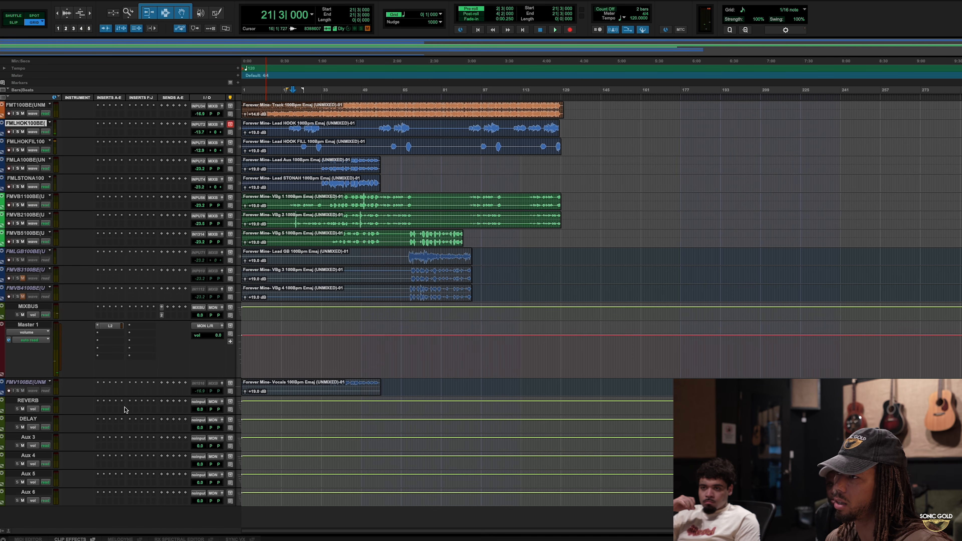
click(248, 134)
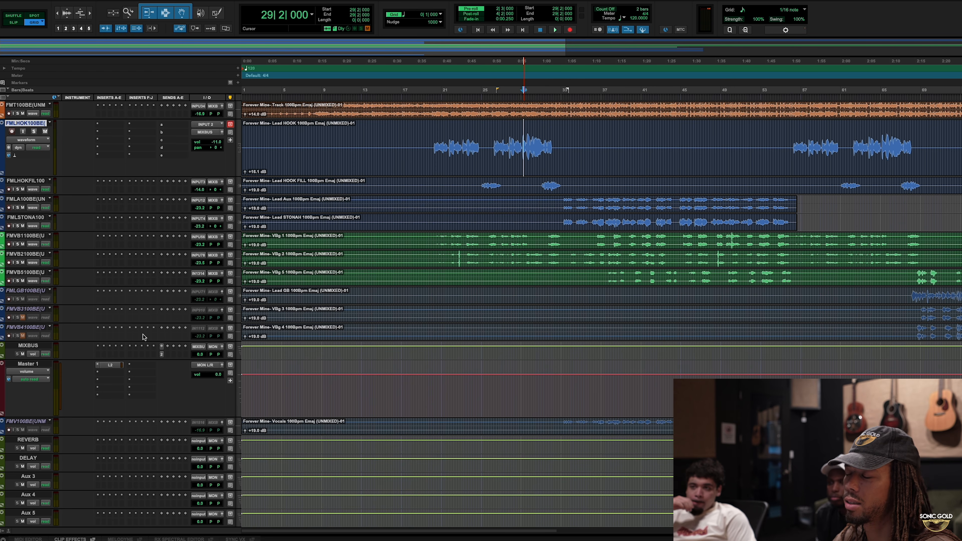
Play the mix from 33|1|000 on Lead Aux and raise the Lead STONAH fader to about -9 dB
scroll(328, 331, right, 5)
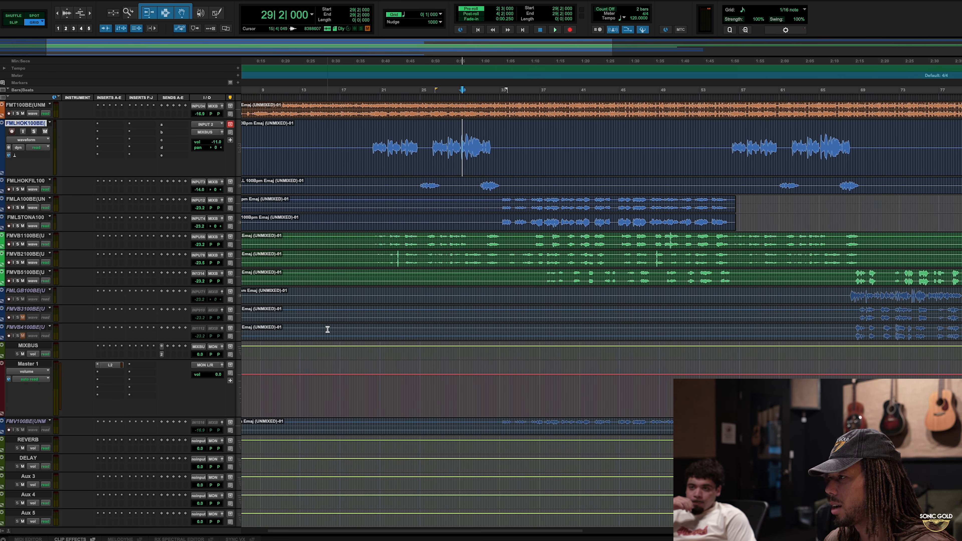
click(459, 198)
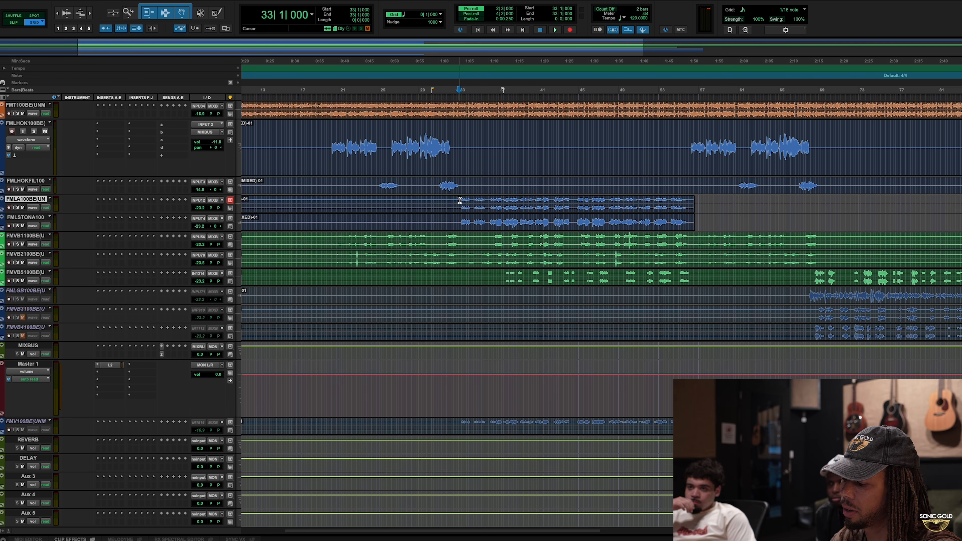
key(space)
key(ctrl+equal)
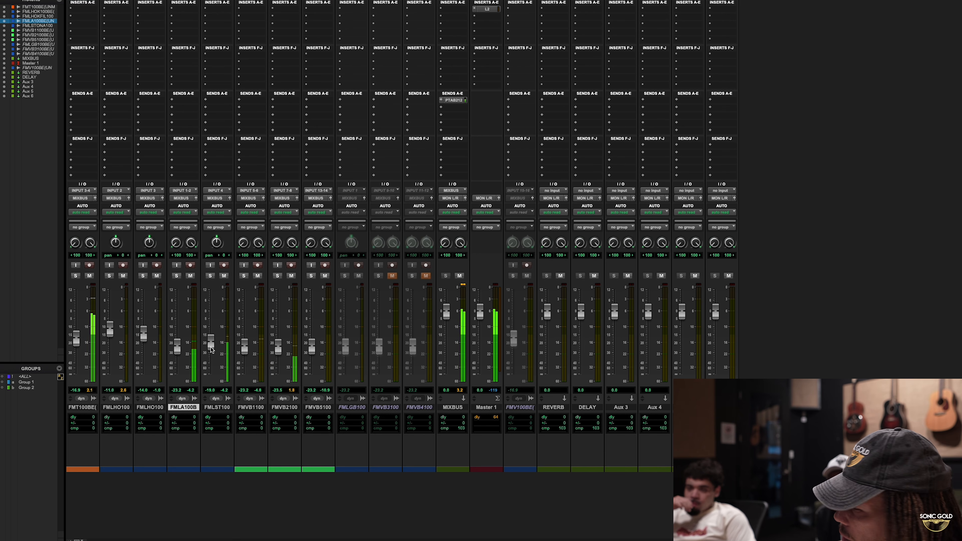
drag(211, 350, 213, 332)
click(222, 409)
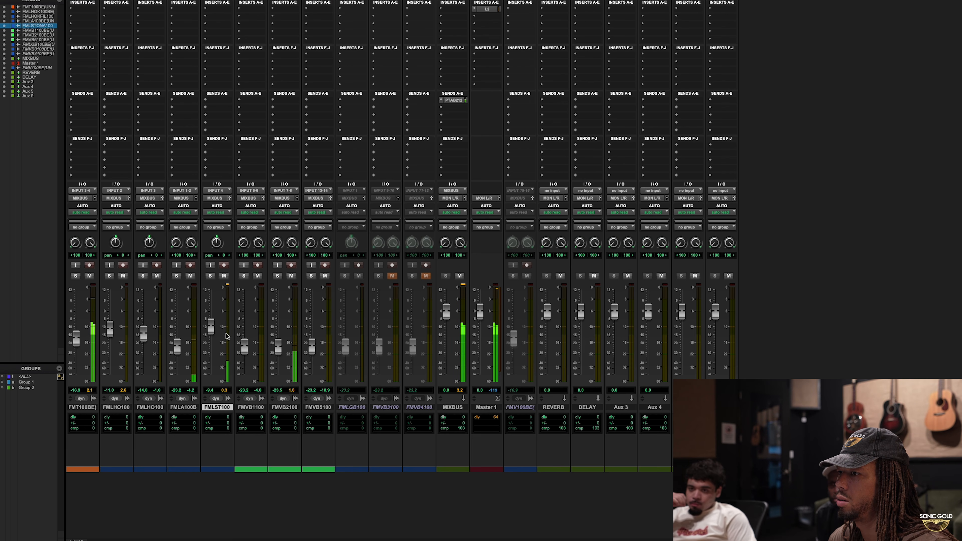
key(space)
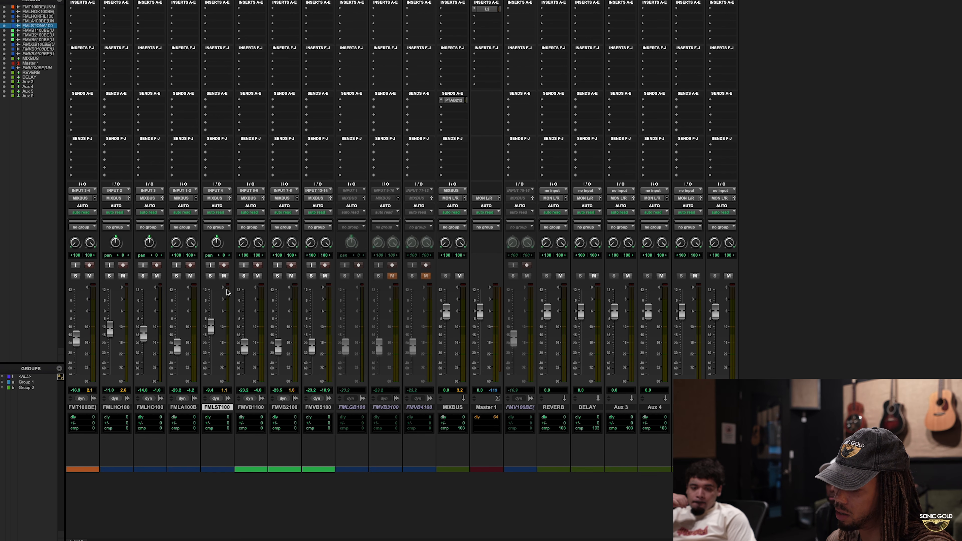
Select the Lead STONAH clip in the Edit window and lower its clip gain to about +15 dB
key(super+equal)
click(508, 228)
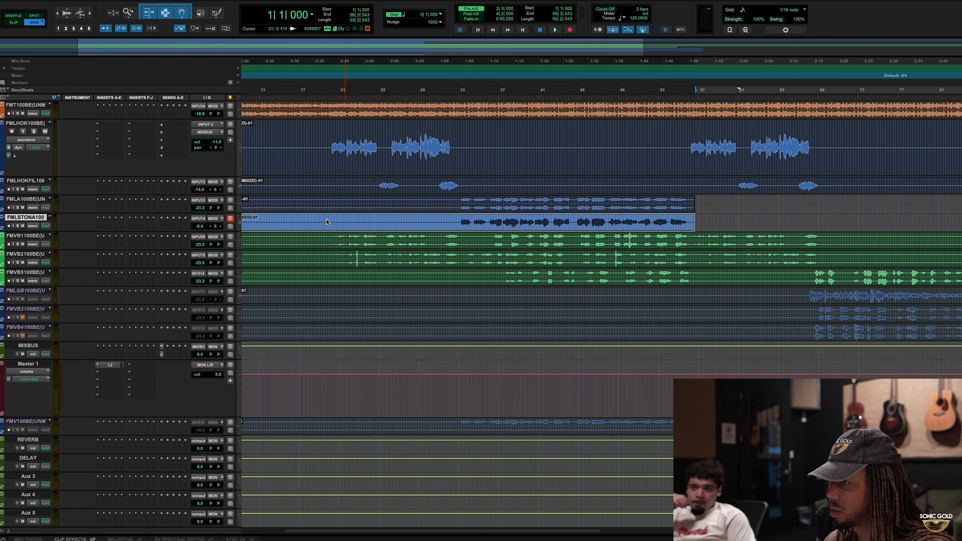
key(super+bracketleft)
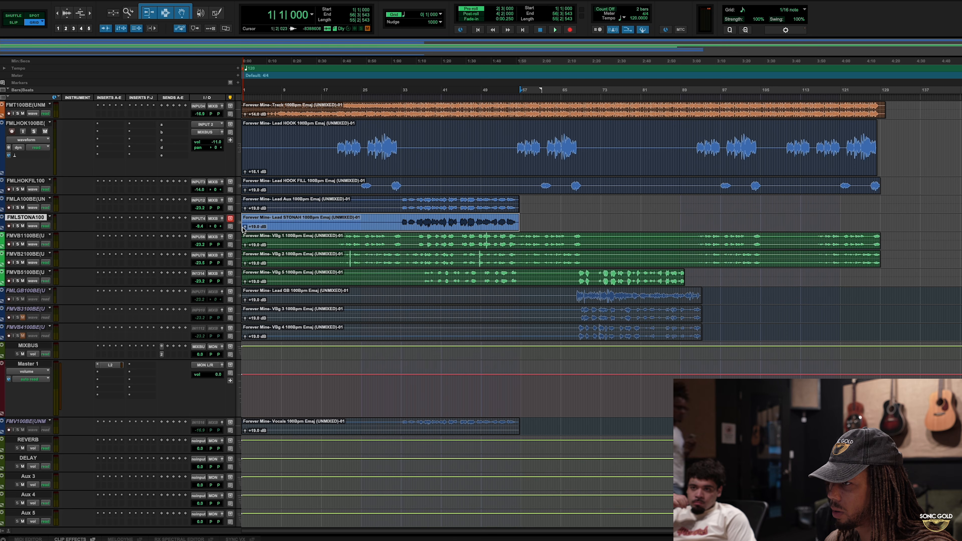
drag(244, 227, 244, 238)
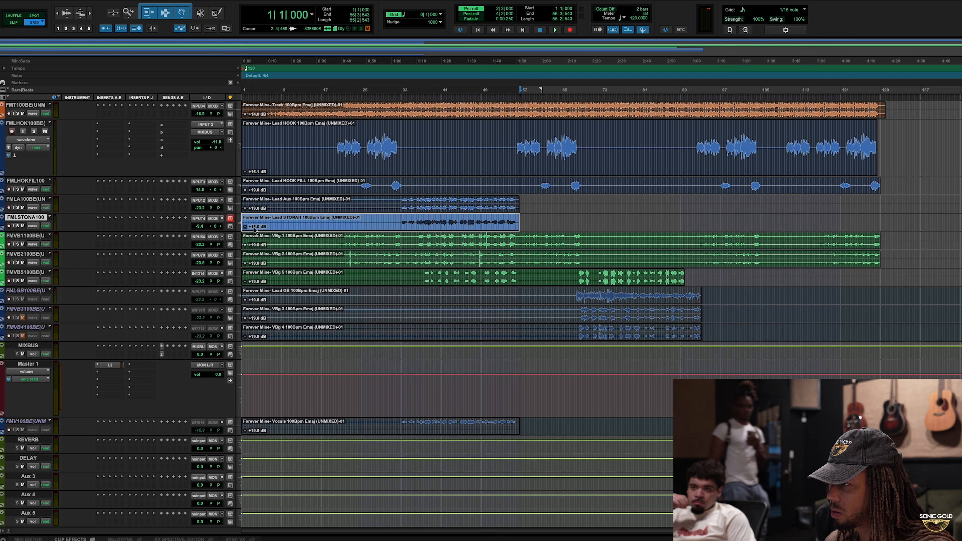
Play the mix from 38|3|000, fine-tune the Lead STONAH fader and raise Lead Aux to about -16.6 dB
click(426, 222)
key(super+equal)
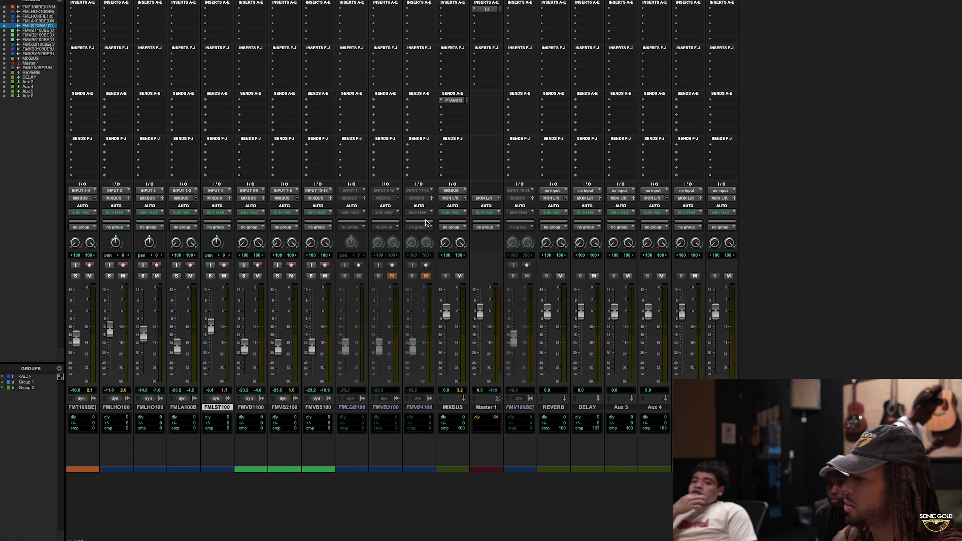
key(space)
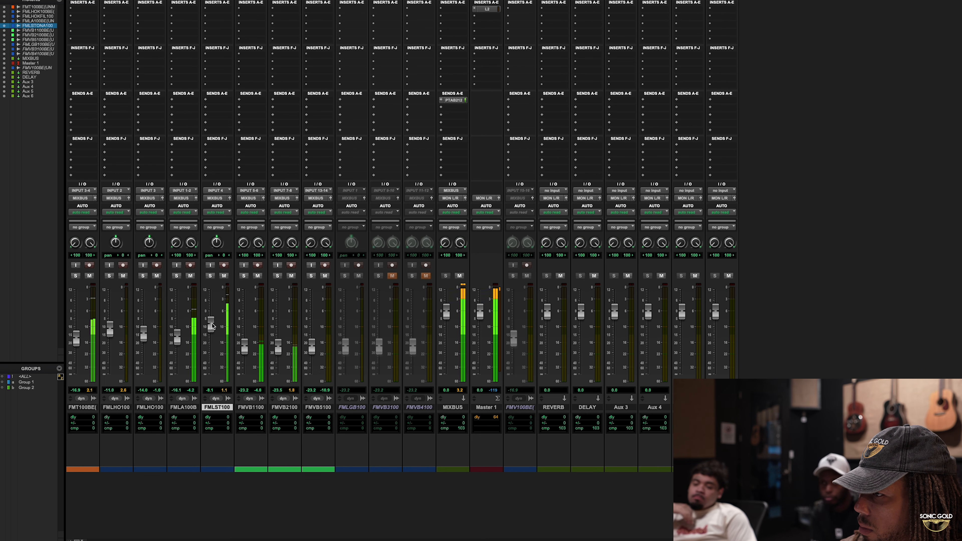
drag(212, 326, 212, 327)
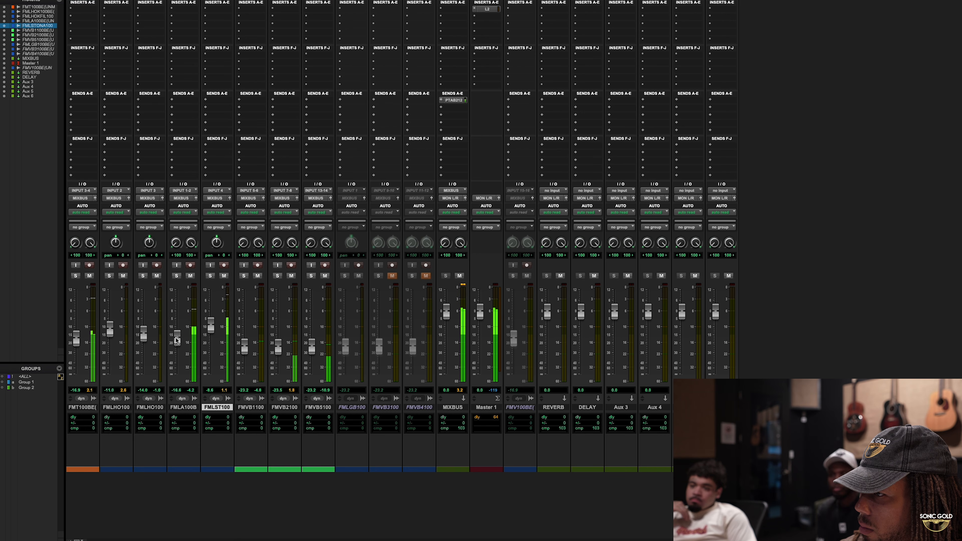
Enlarge the Lead STONAH track's height and lower its verse clip's gain to +12.7 dB
key(super+equal)
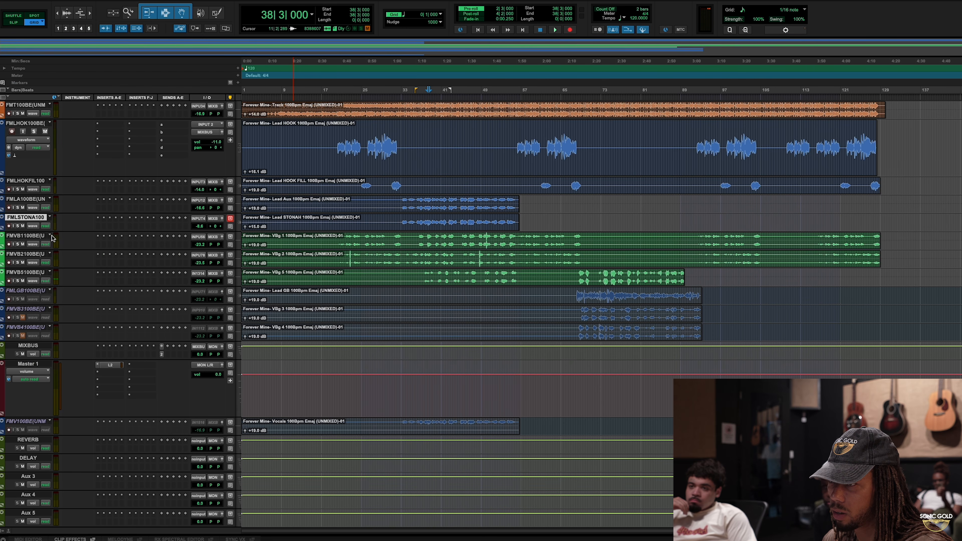
drag(43, 231, 43, 253)
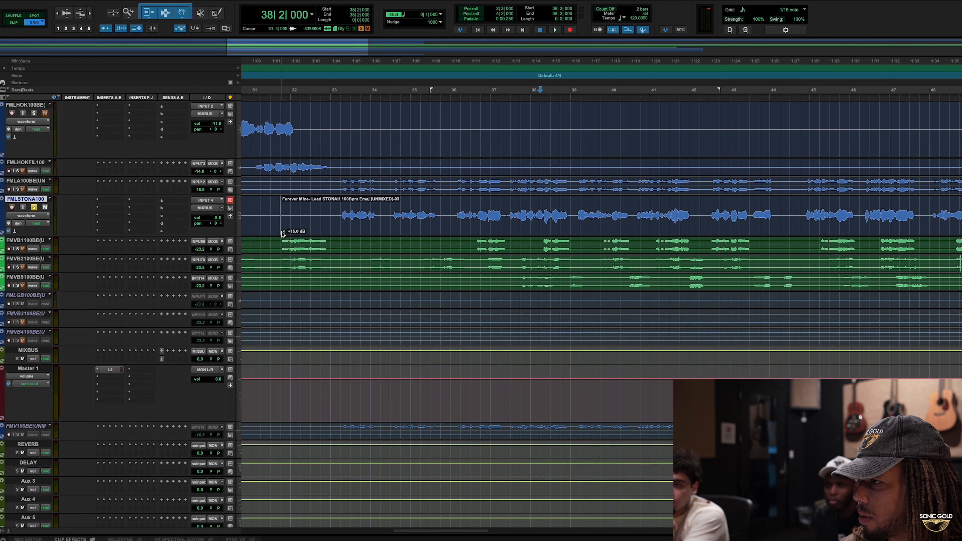
drag(284, 233, 286, 253)
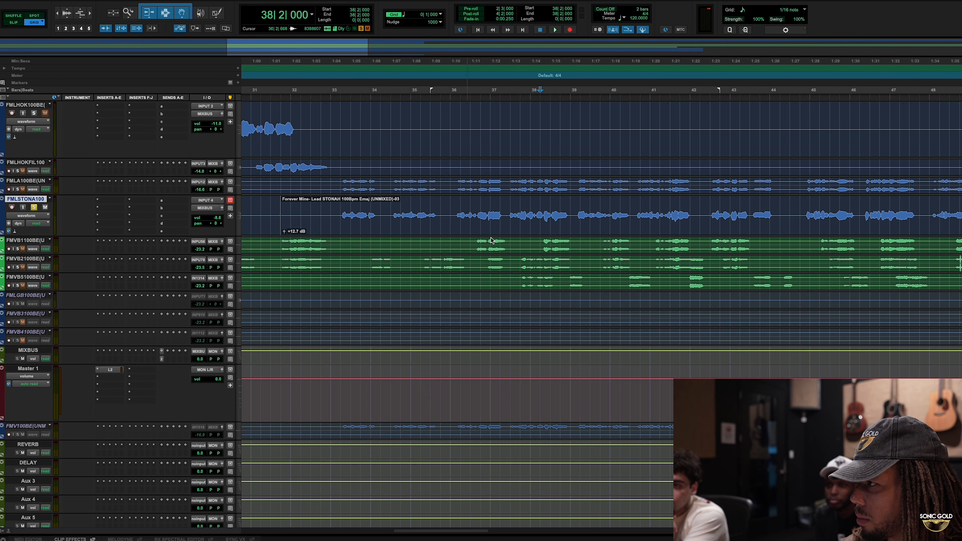
Audition the soloed Lead STONAH track from 38|1|000 and again from 45|4|000
click(529, 201)
key(space)
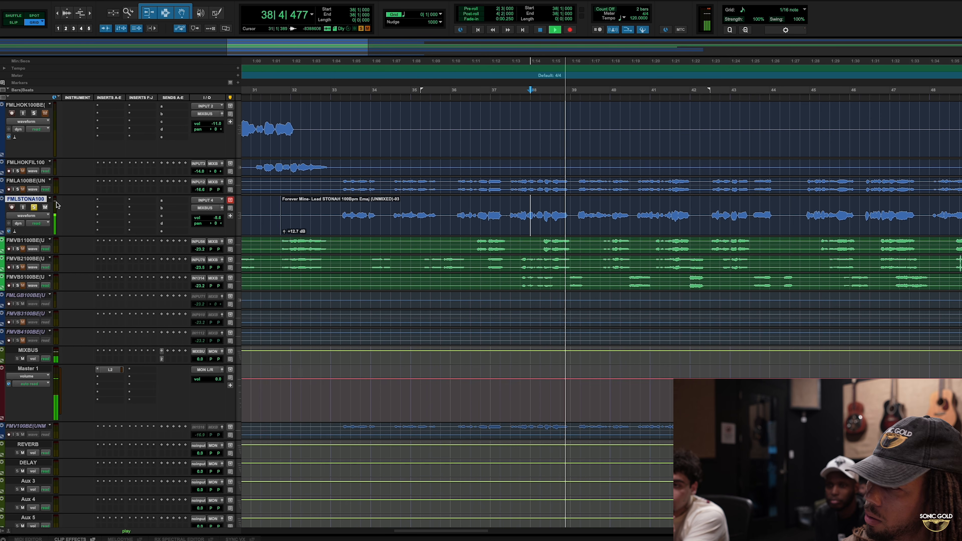
key(space)
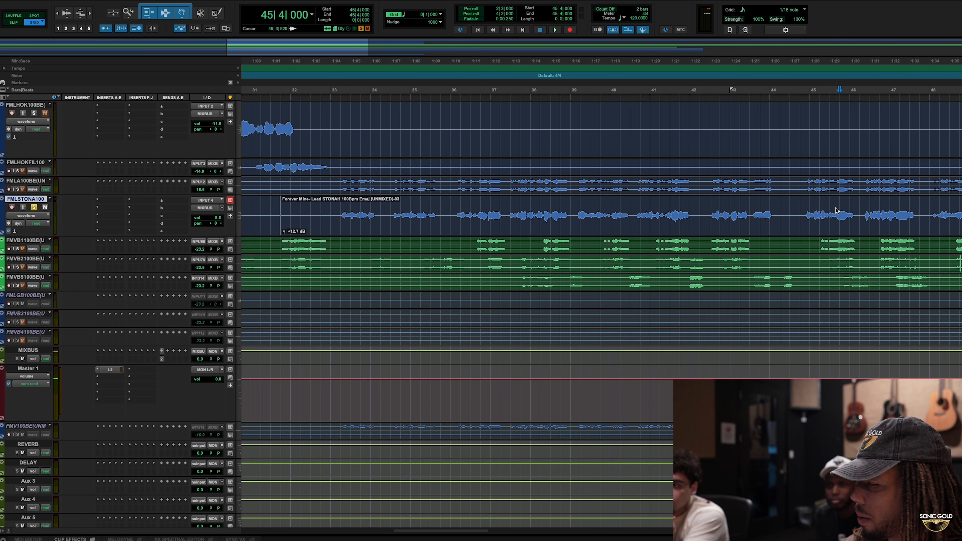
key(space)
key(r)
key(r)
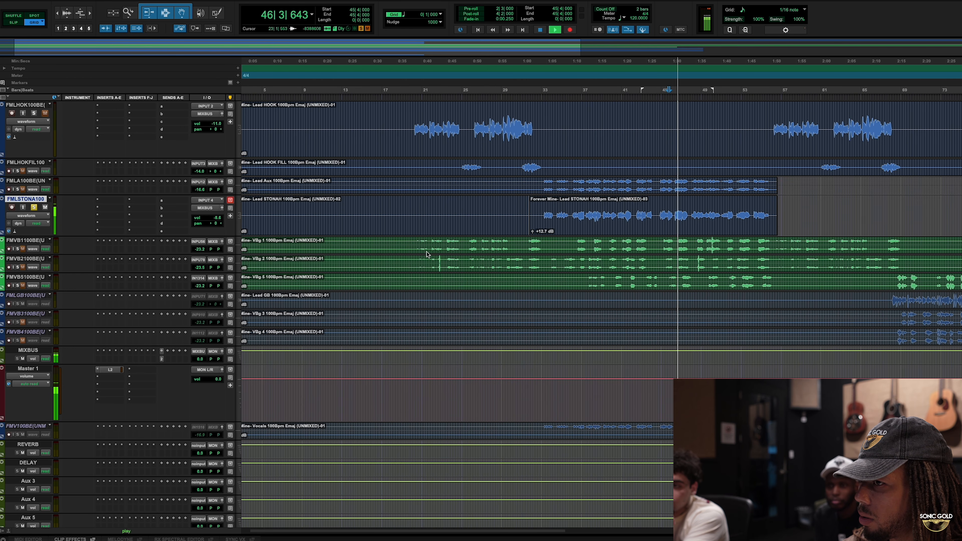
key(space)
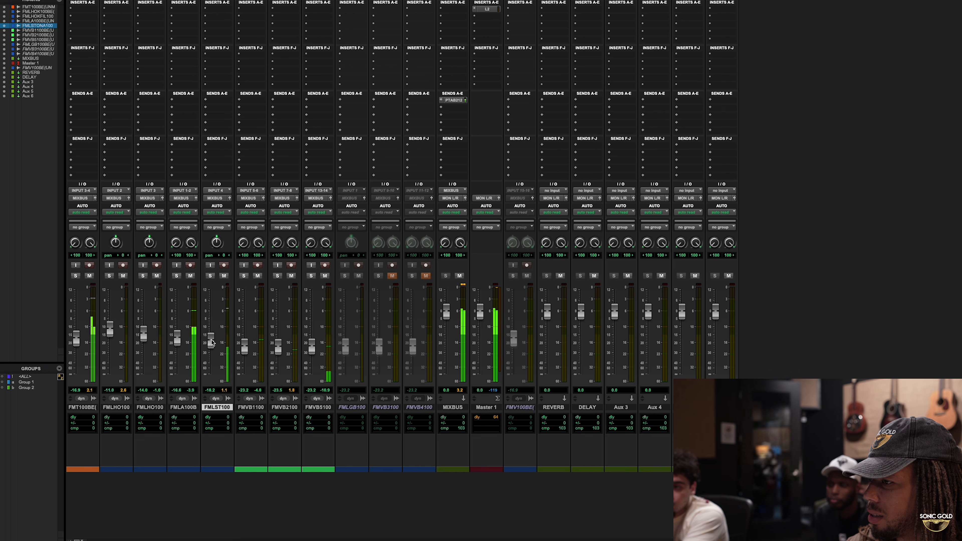
Set the Lead STONAH fader to about -13 dB while the mix plays
drag(212, 342, 212, 334)
click(190, 276)
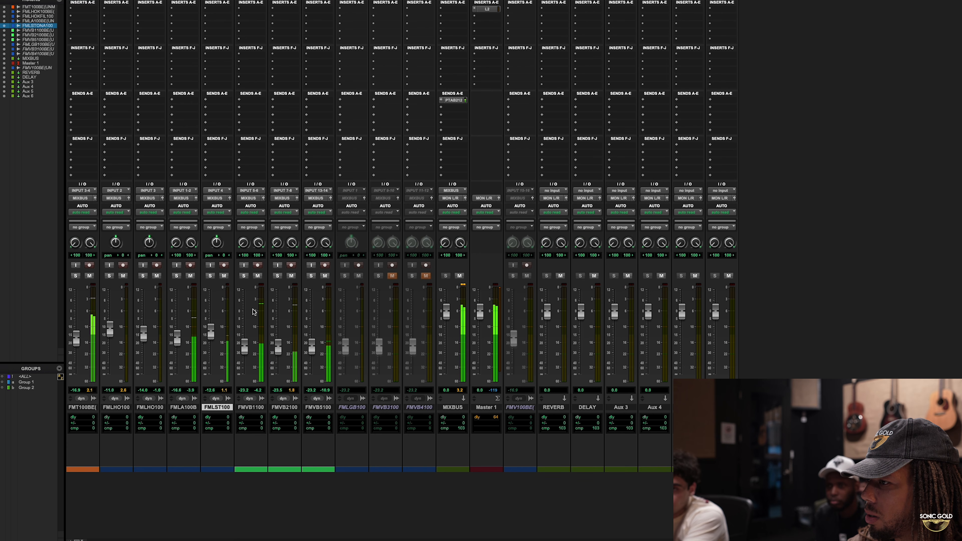
key(space)
Examine the VBg 2 waveform spike near bar 48 and audition the soloed VBg 1 from 48|3|000
key(super+equal)
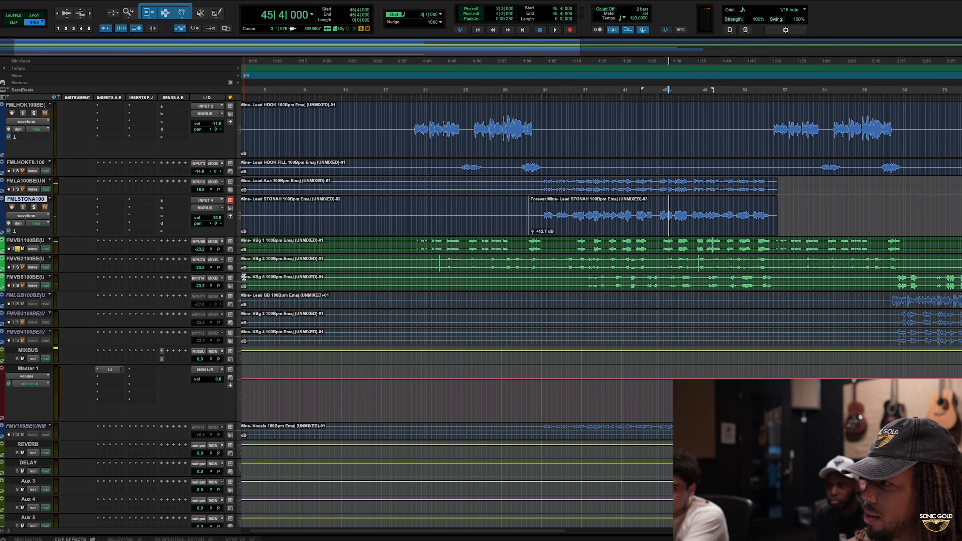
click(657, 261)
key(super+bracketright)
key(super+bracketright)
key(super+bracketright)
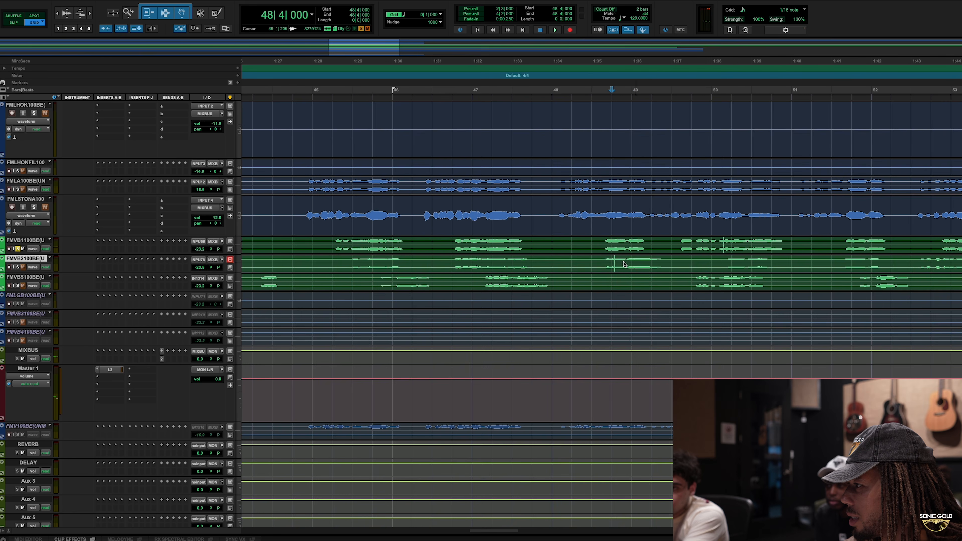
click(595, 261)
key(space)
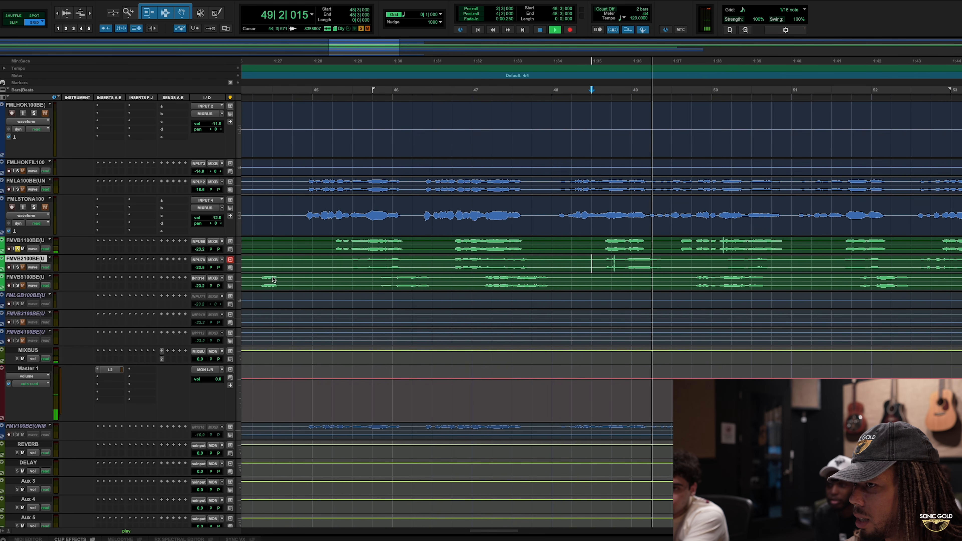
Solo the VBg 2 track and audition the same passage
key(space)
click(18, 268)
key(space)
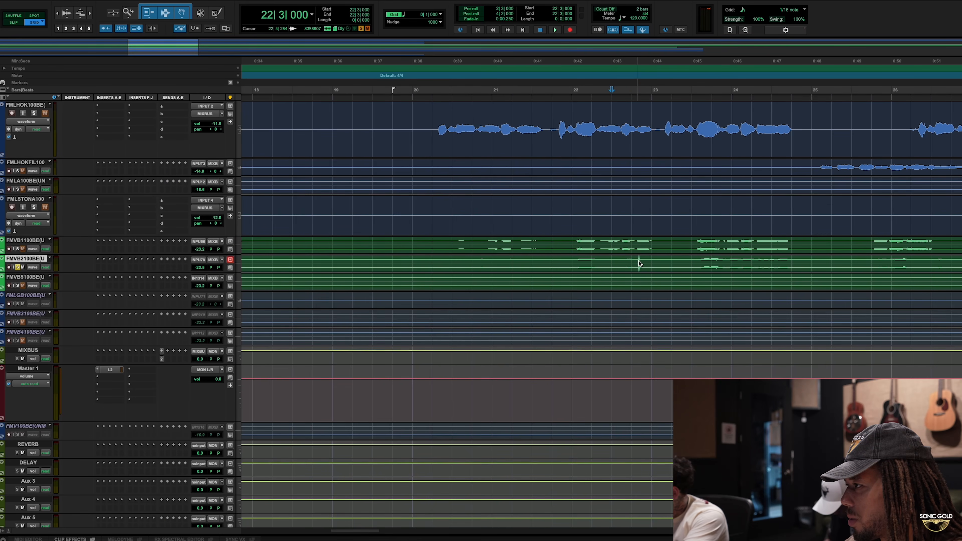
Select the noisy VBg 2 spot from 22|4|000 to 23|1|000 and switch the edit mode to Slip
drag(636, 260, 652, 262)
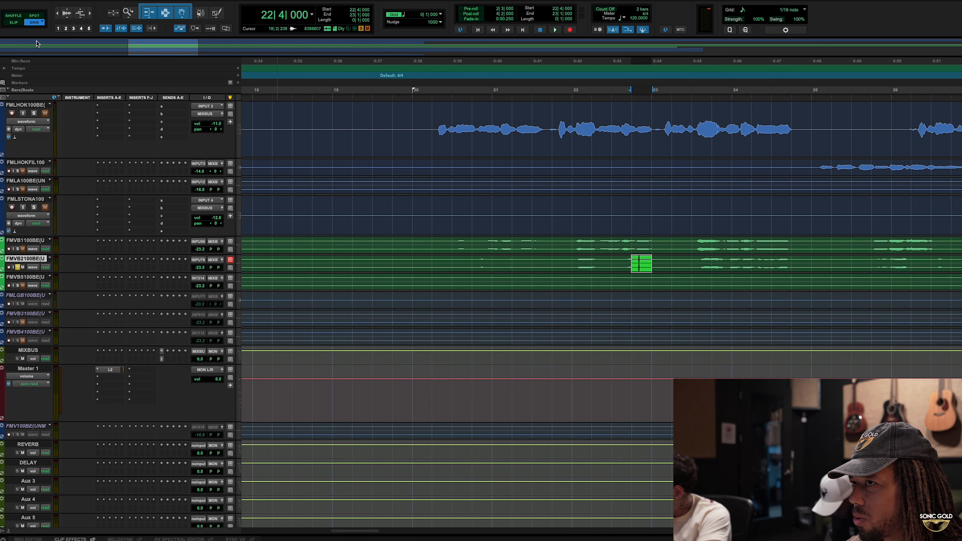
click(16, 26)
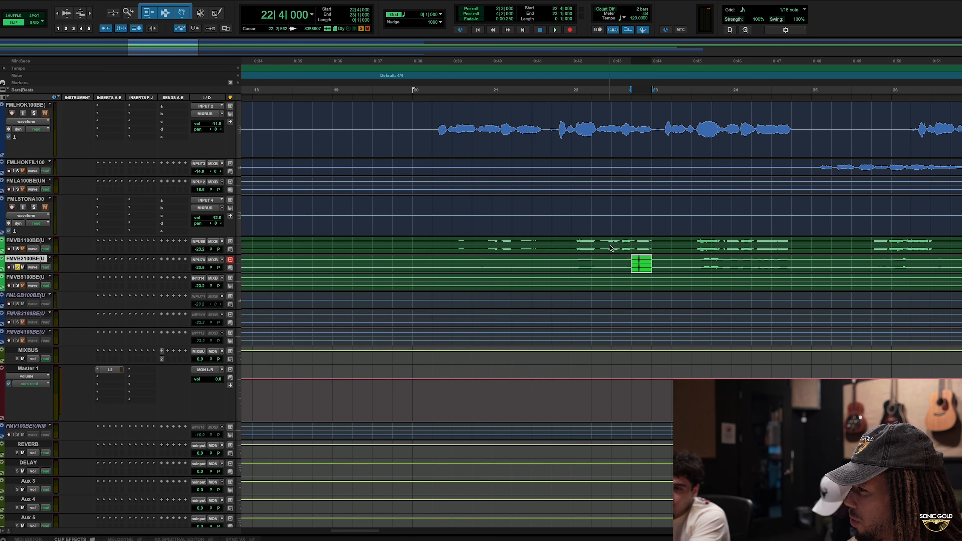
Try deleting the VBg 2 audio from 22|4|243 to 22|4|837, audition the gap, and undo the deletion
click(624, 269)
drag(636, 262, 640, 261)
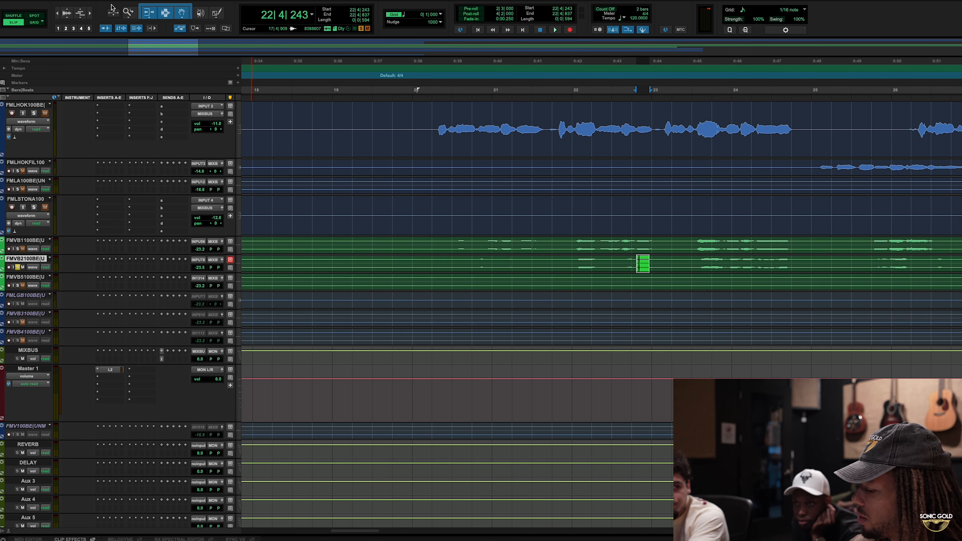
key(Delete)
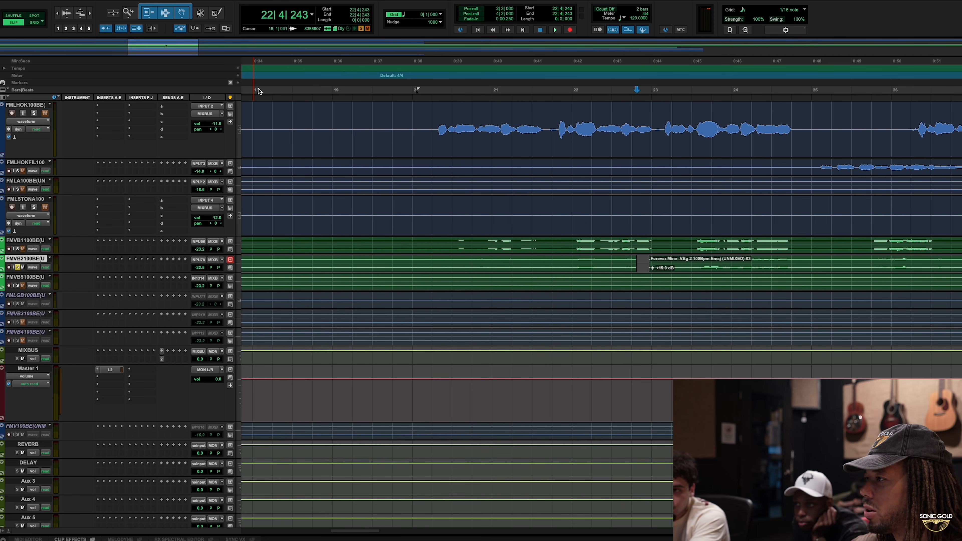
click(573, 262)
key(space)
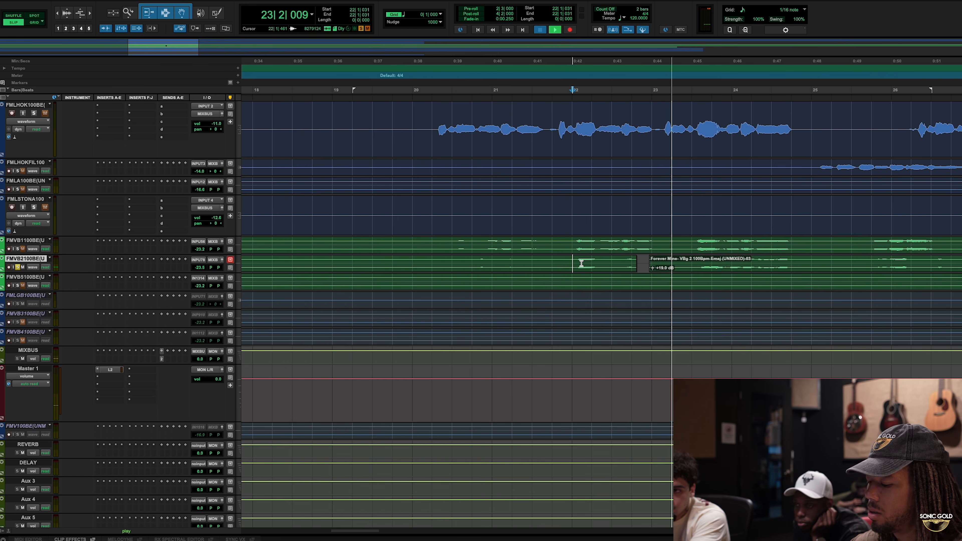
key(space)
key(ctrl+z)
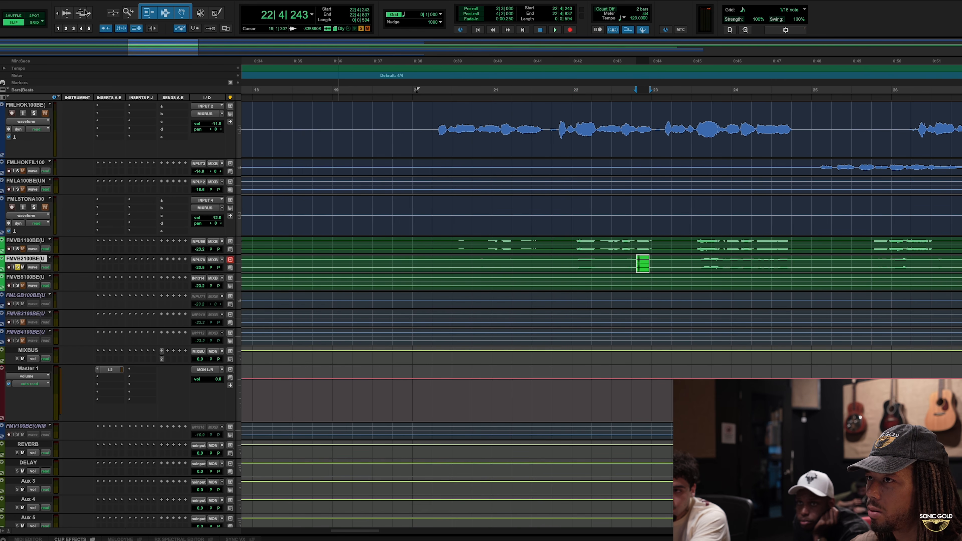
Select the VBg 2 audio around the click from 22|4|256 to 23|1|064
click(67, 12)
click(67, 12)
click(68, 16)
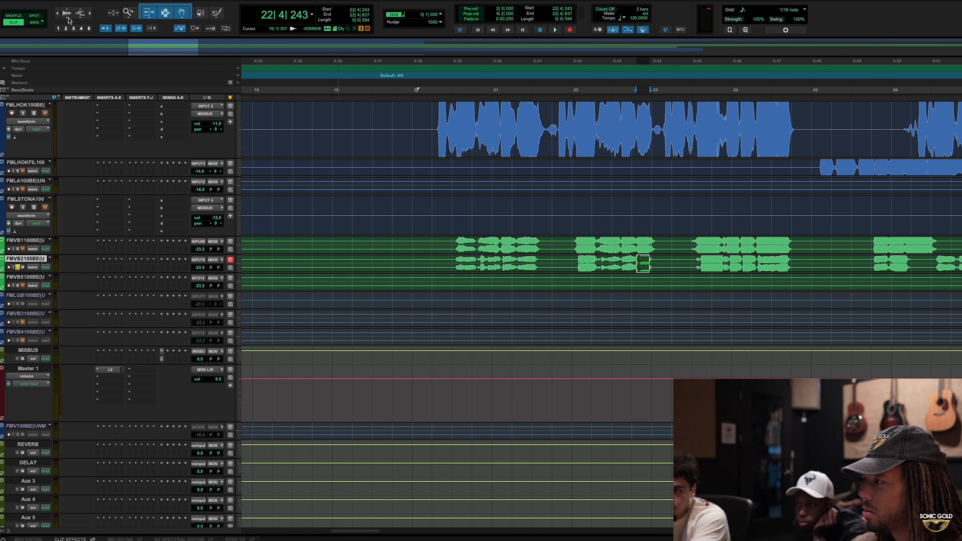
click(67, 17)
click(67, 16)
key(t)
key(t)
key(t)
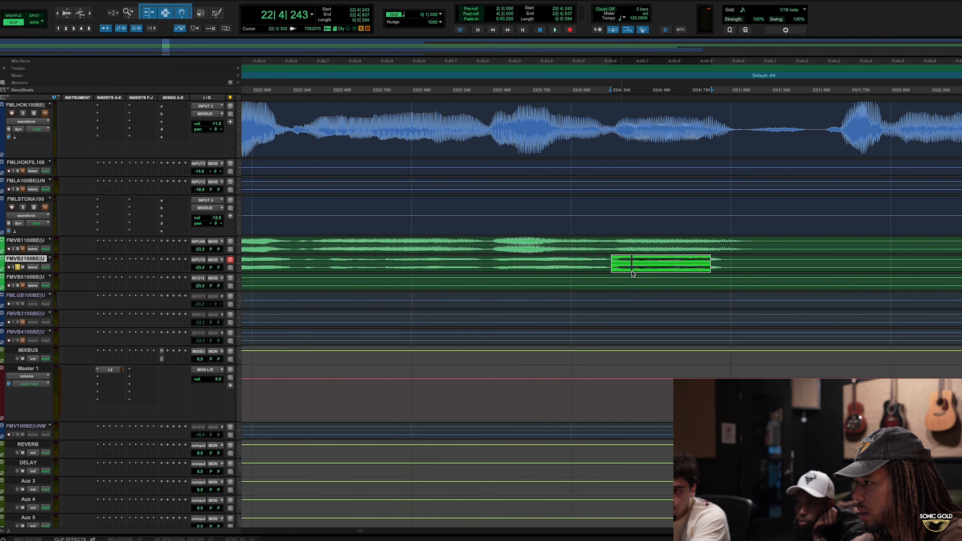
click(634, 264)
drag(628, 259, 736, 246)
click(628, 261)
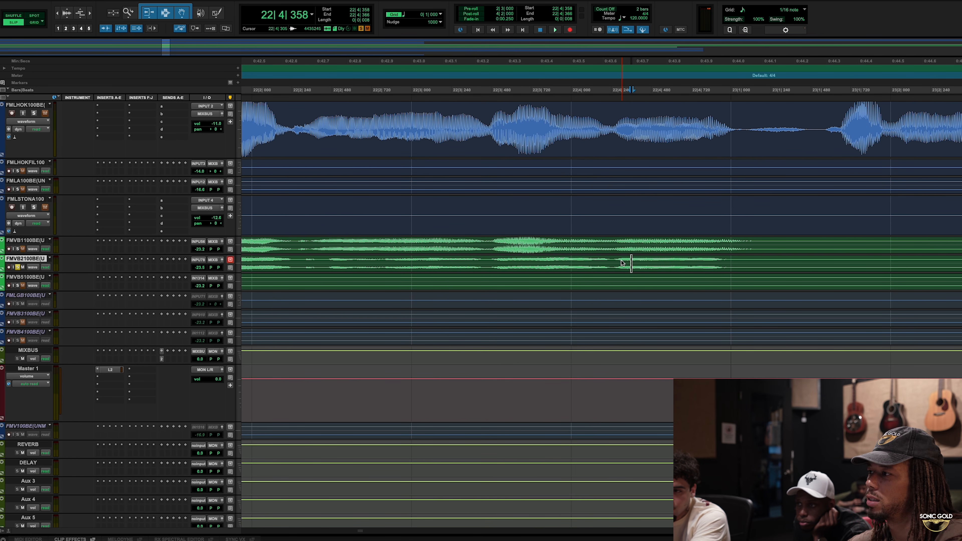
click(621, 261)
key(space)
key(space)
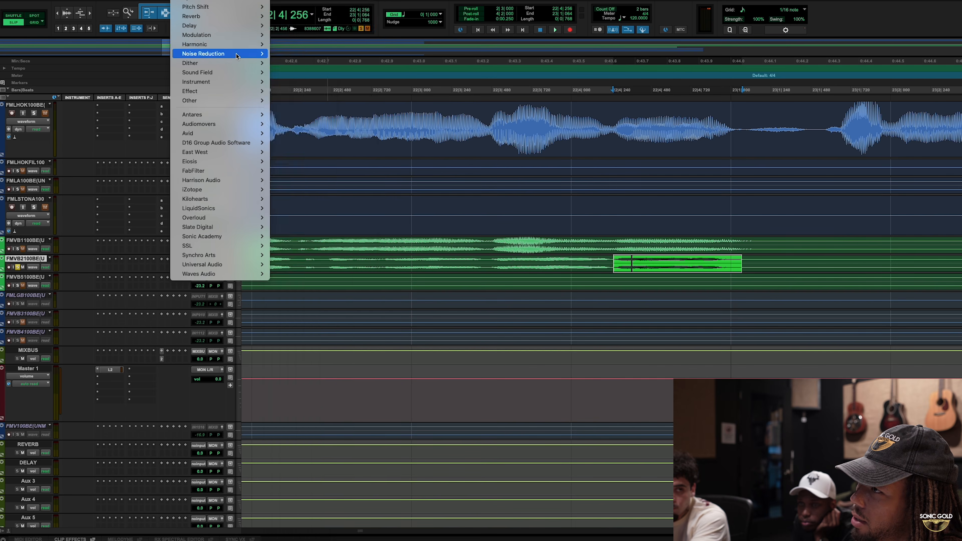
Process the selected VBg 2 section with RX 11 De-click, previewing it with clicks-only output before rendering with that option off
mouse_move(255, 59)
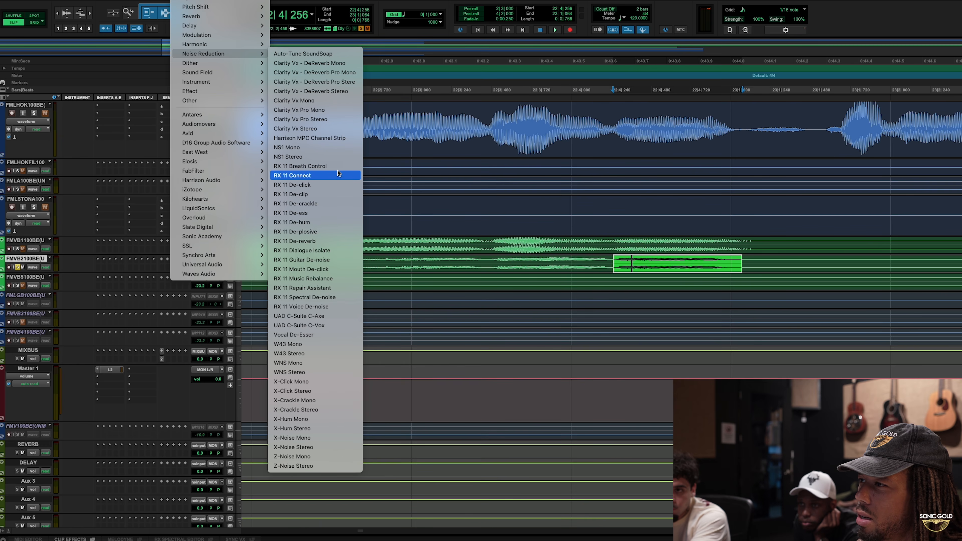
click(292, 185)
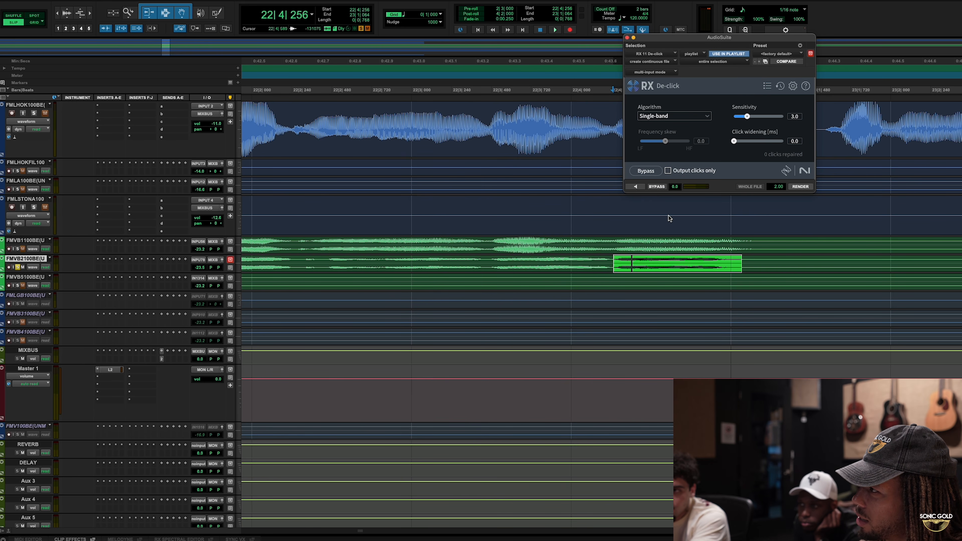
click(636, 187)
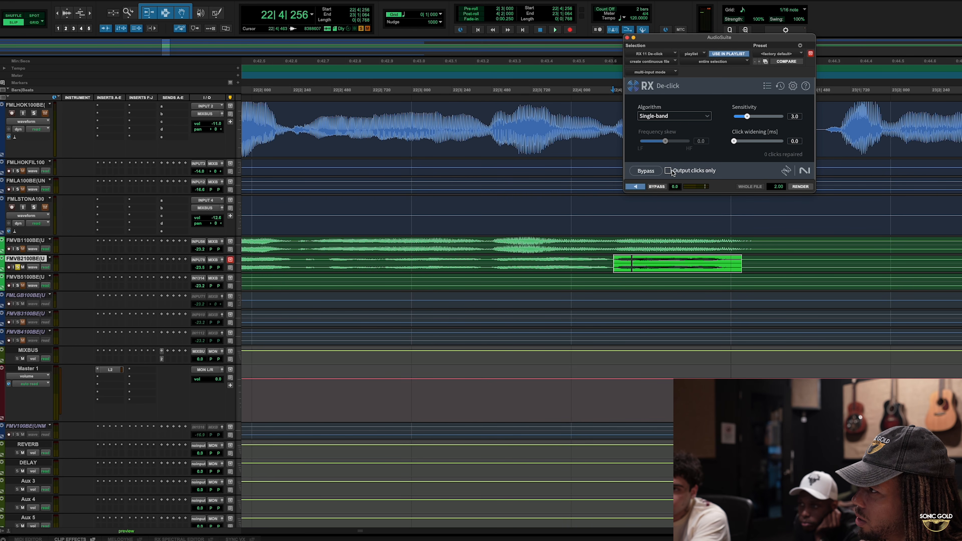
click(636, 187)
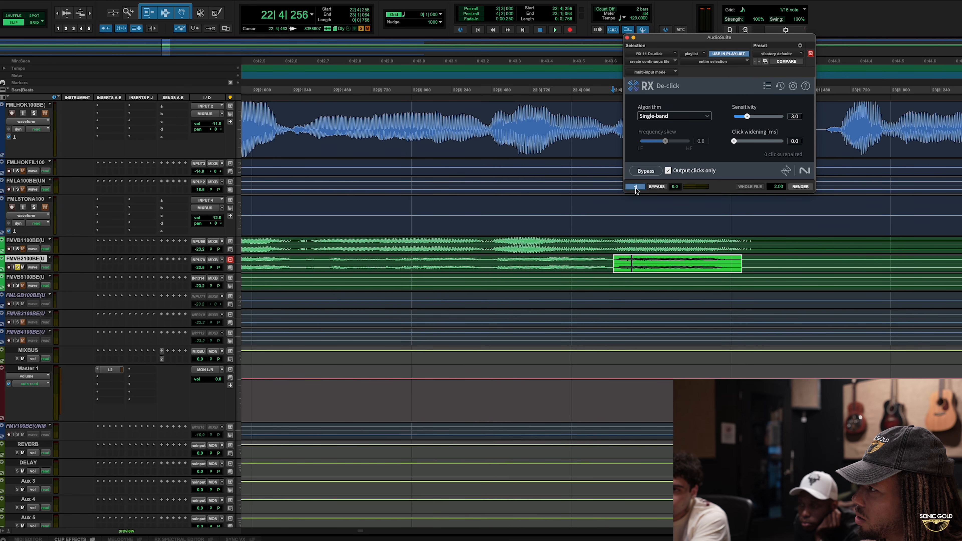
click(635, 188)
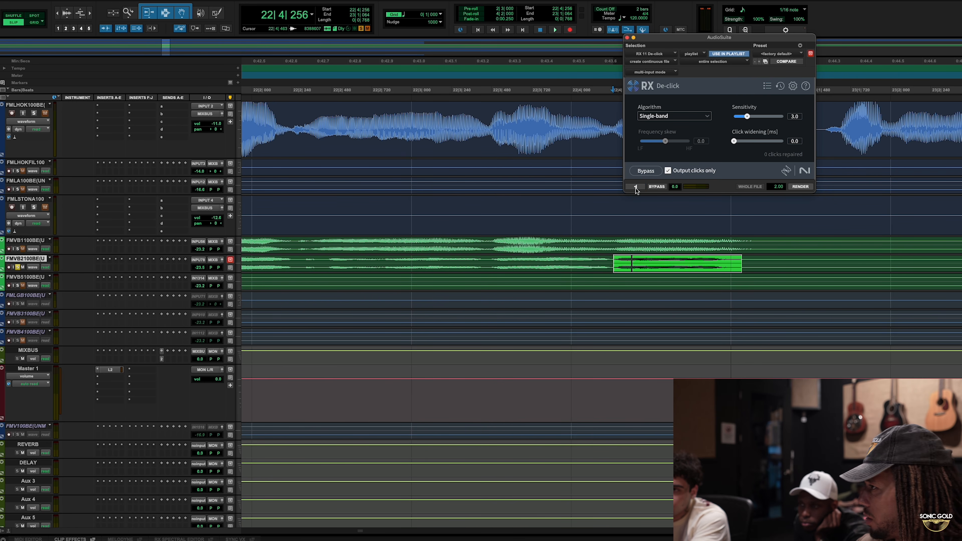
click(636, 187)
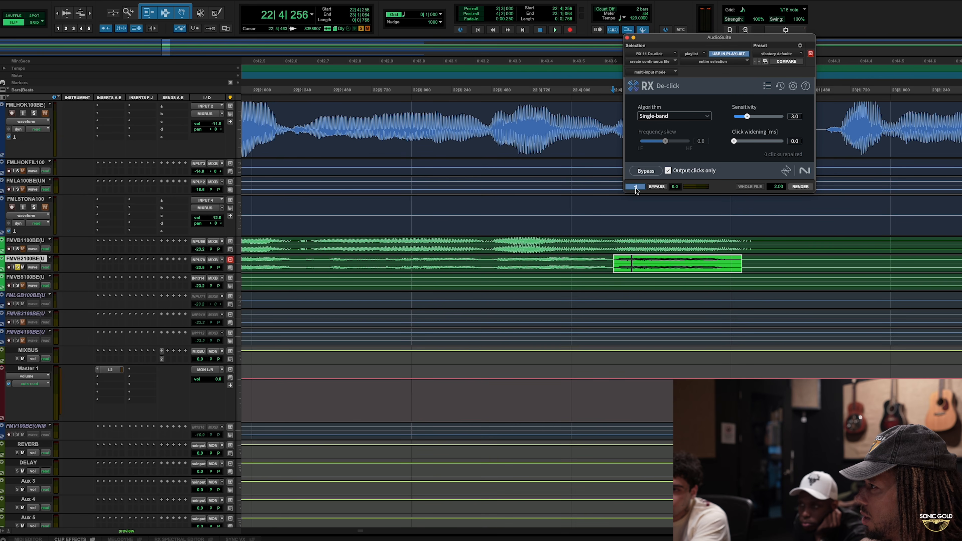
click(668, 171)
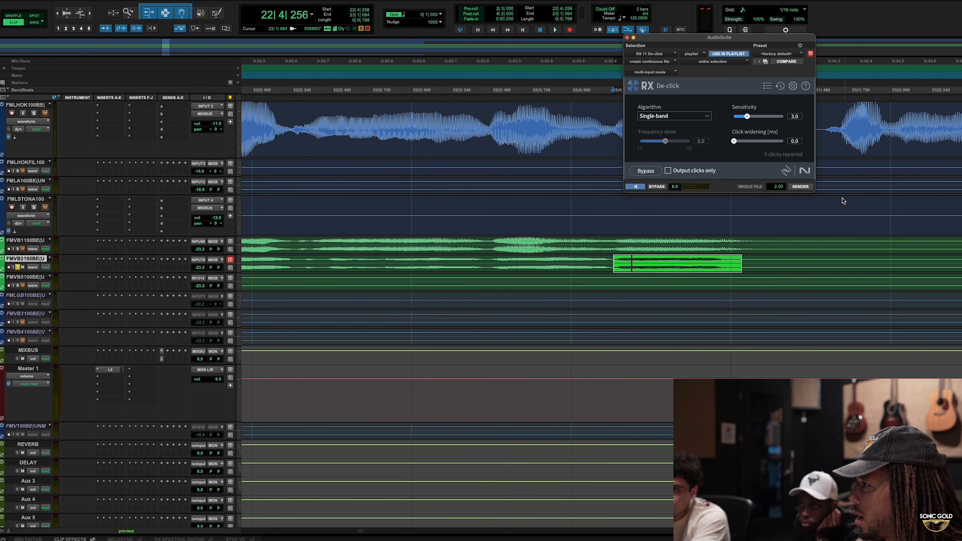
click(800, 186)
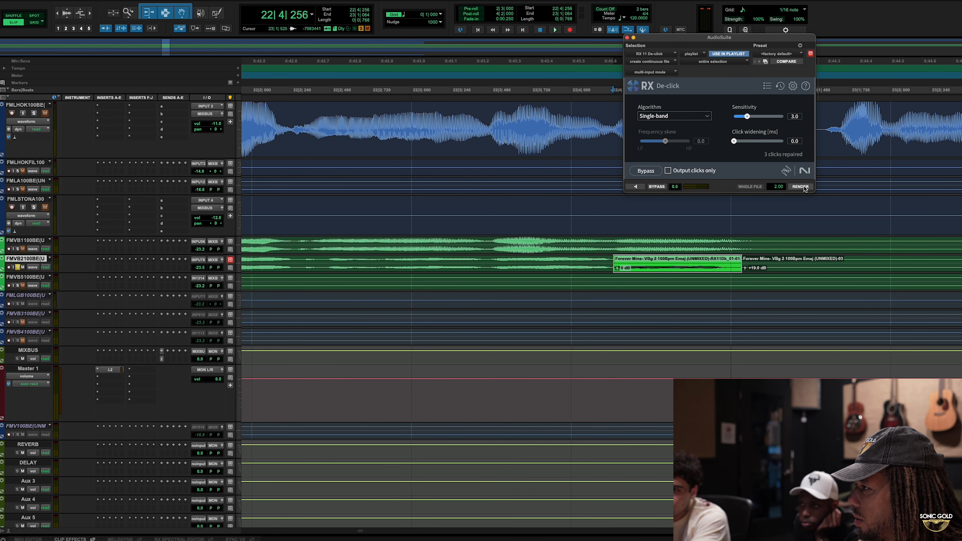
Audition the de-clicked VBg 2 passage from 22|3|425
click(482, 261)
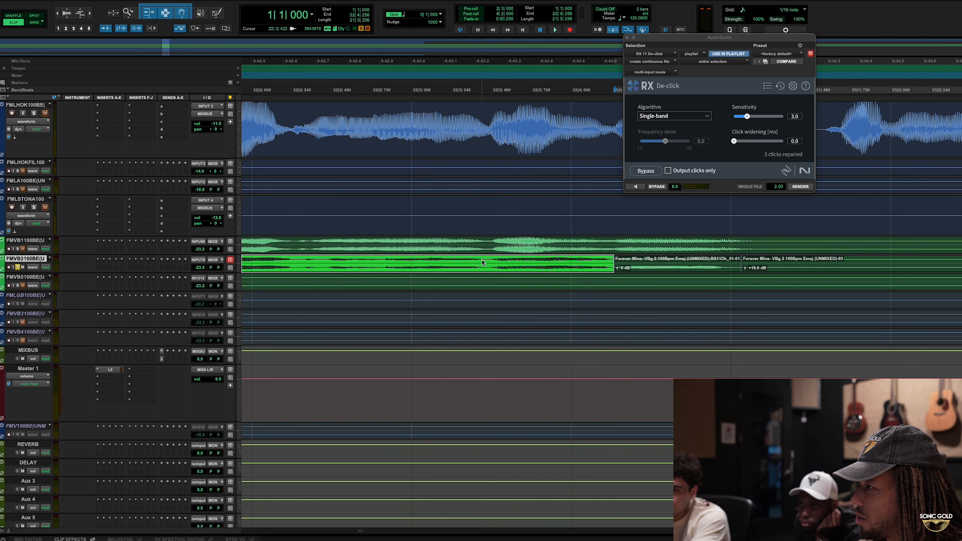
key(space)
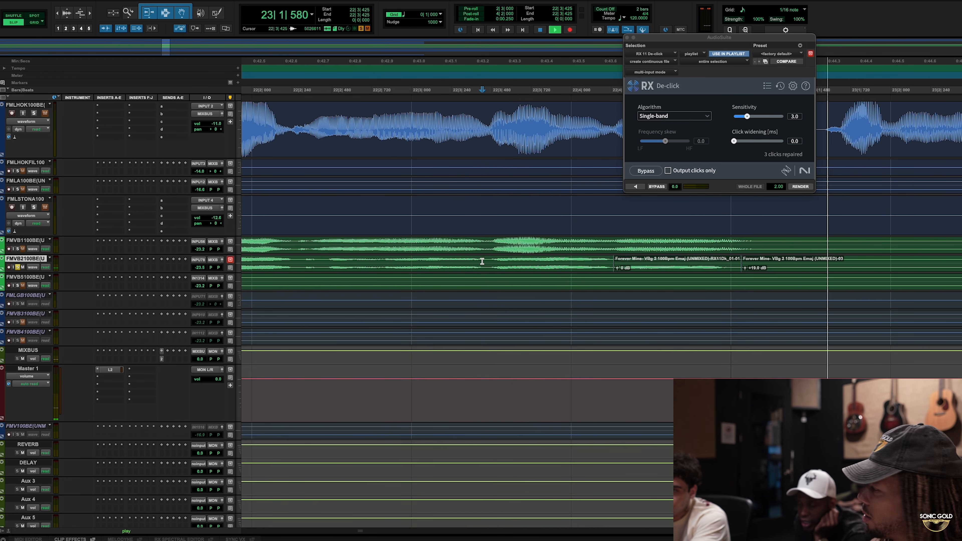
key(space)
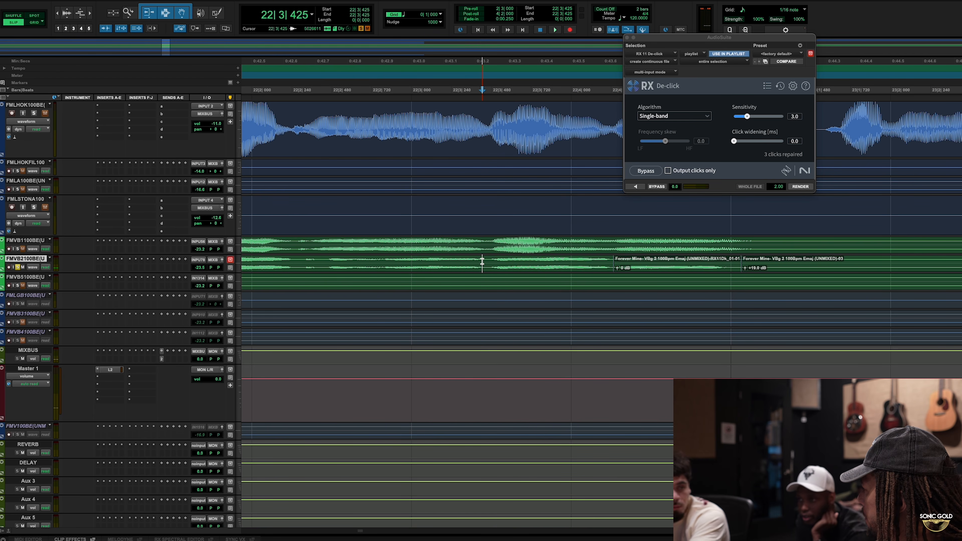
Place the playback position at 29|4|520 in the song overview
scroll(622, 319, down, 4)
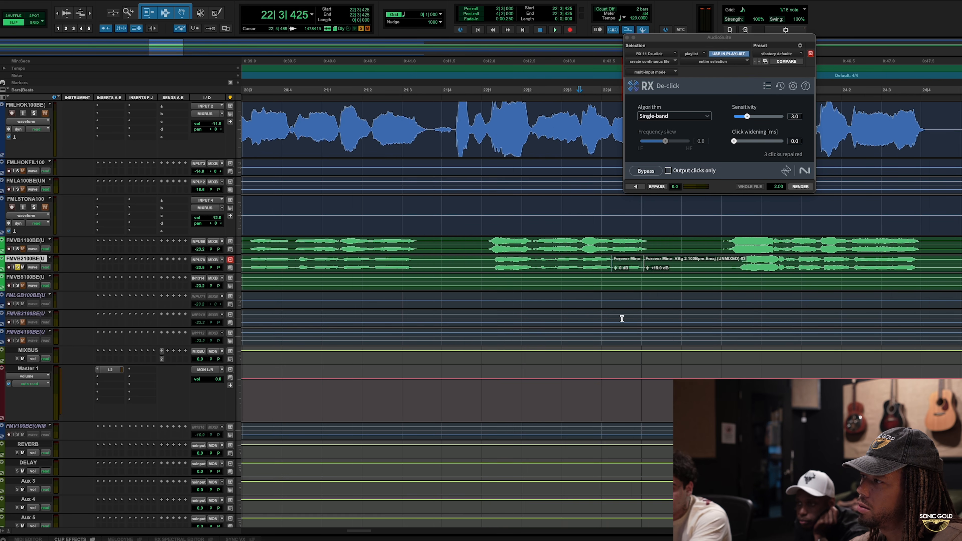
scroll(622, 319, right, 4)
scroll(622, 319, right, 8)
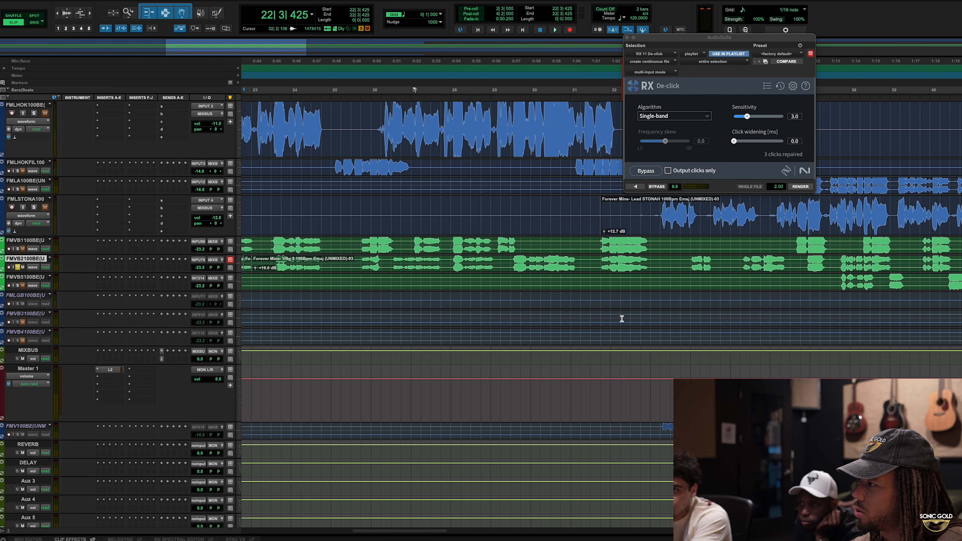
scroll(621, 320, down, 2)
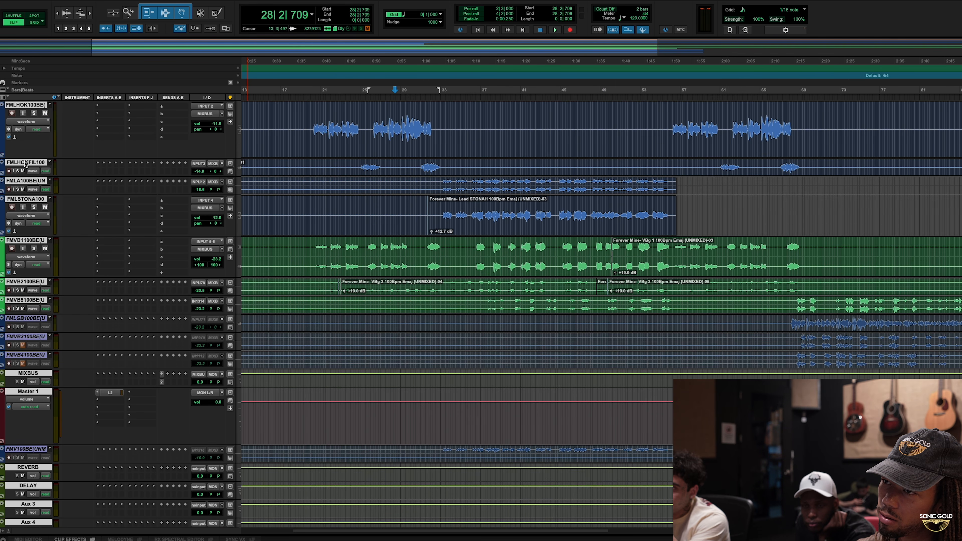
click(409, 91)
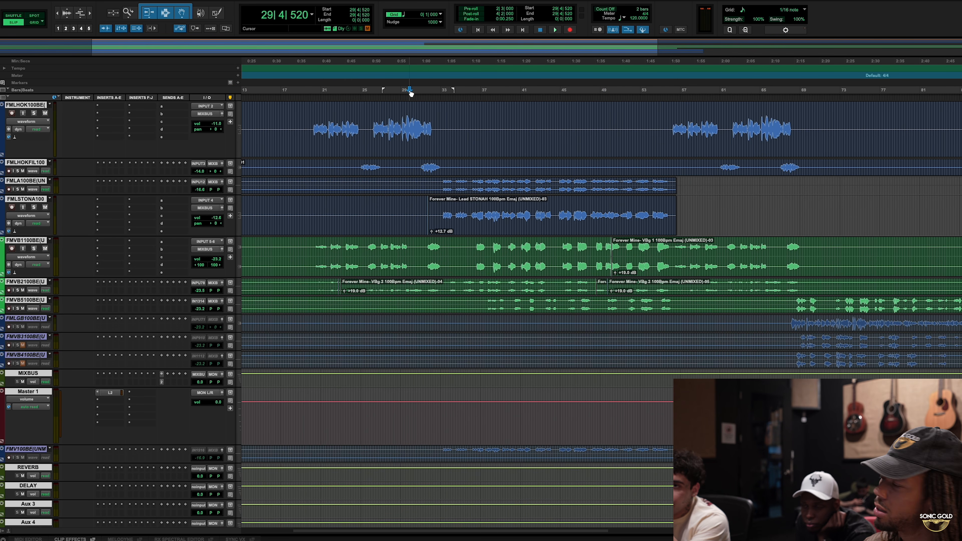